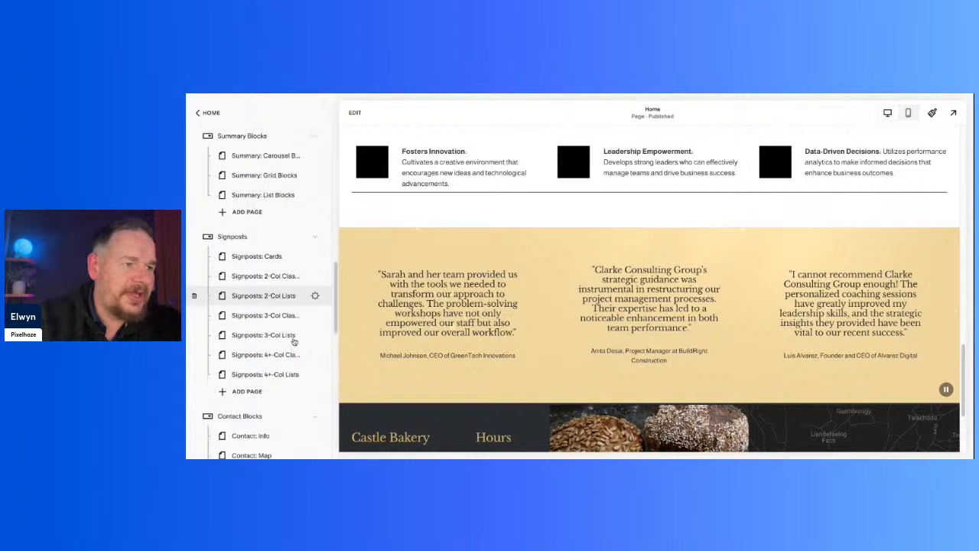
- Open the Signposts: Cards page from the unlinked pages and look through its card section layouts
scroll(291, 286, "down", 4)
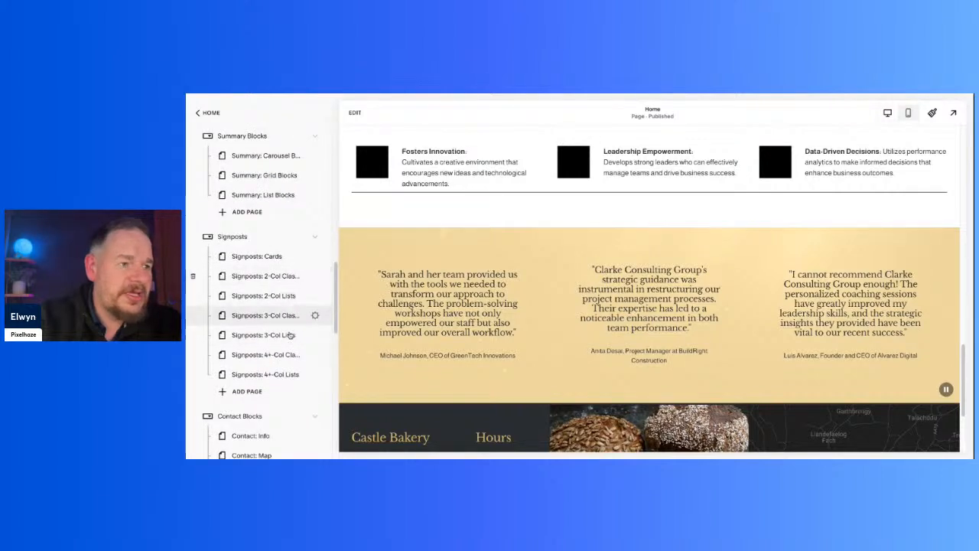
scroll(290, 365, "down", 5)
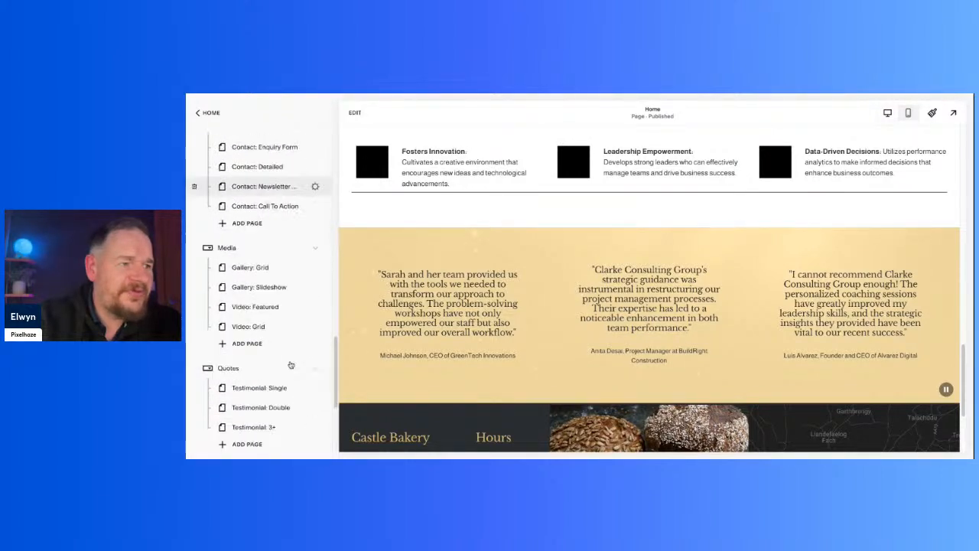
scroll(290, 428, "up", 2)
scroll(291, 429, "up", 5)
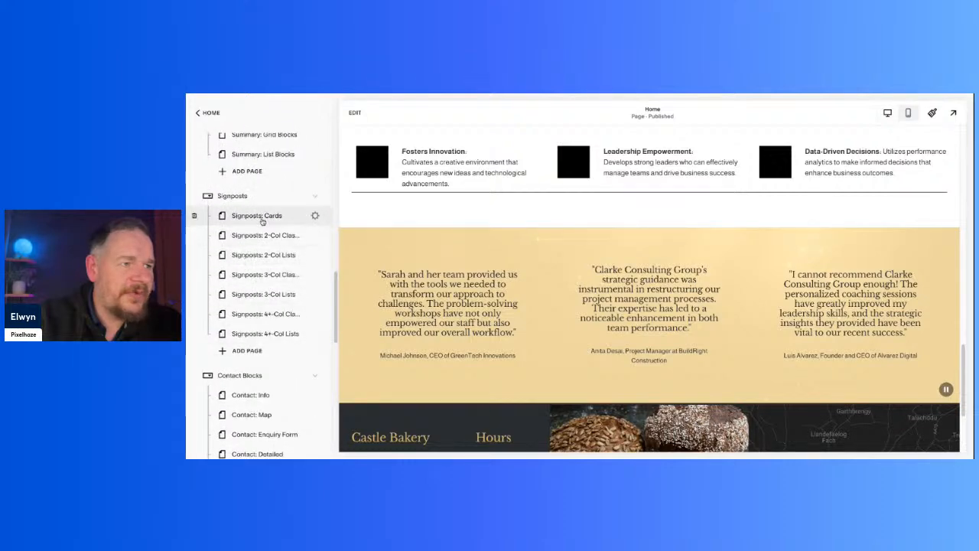
left_click(263, 217)
scroll(782, 354, "down", 5)
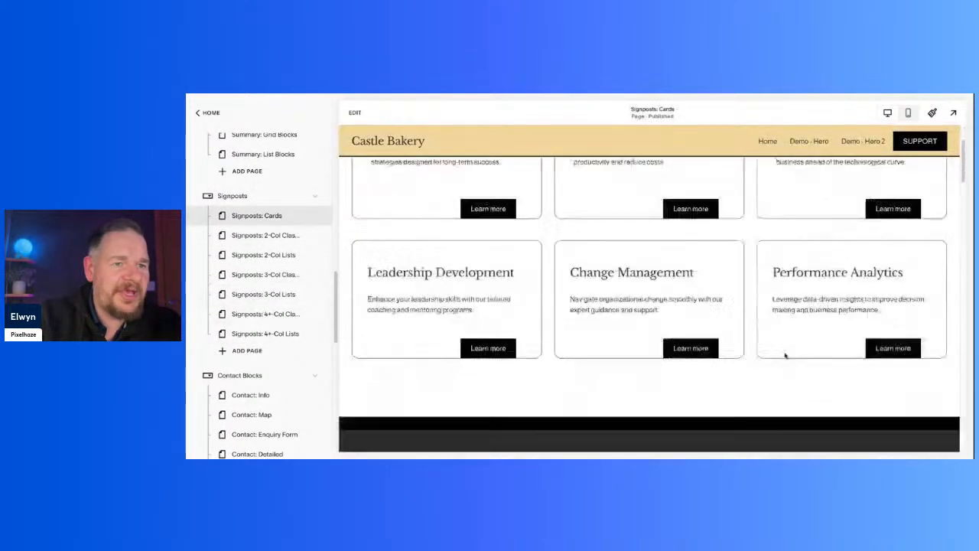
scroll(784, 355, "up", 2)
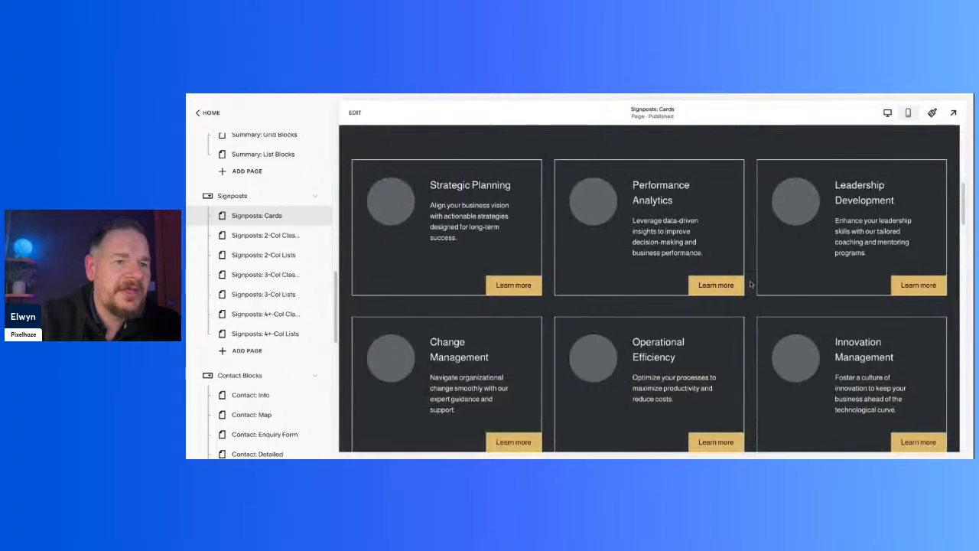
- Edit the Signposts: Cards page, add its dark six-card section to the saved sections, and exit the page editor
left_click(355, 113)
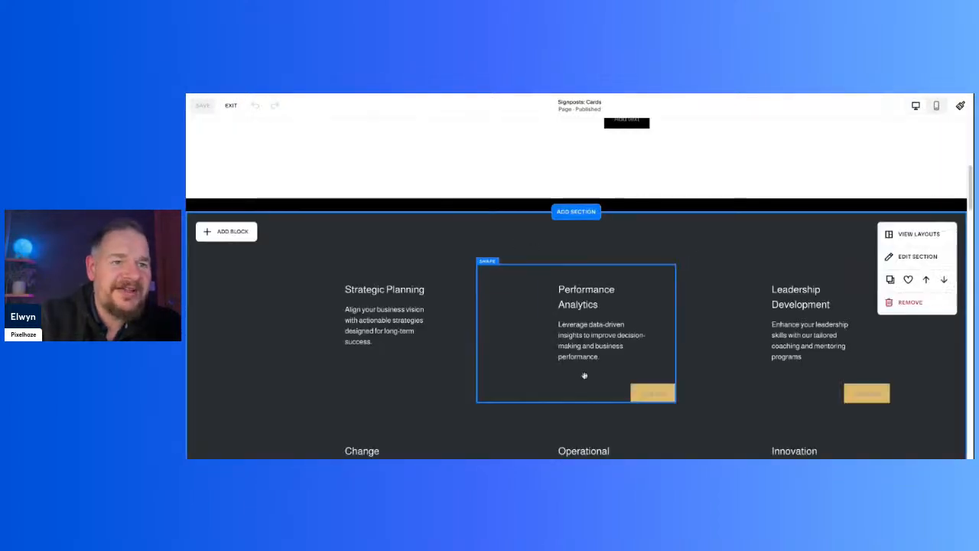
left_click(909, 281)
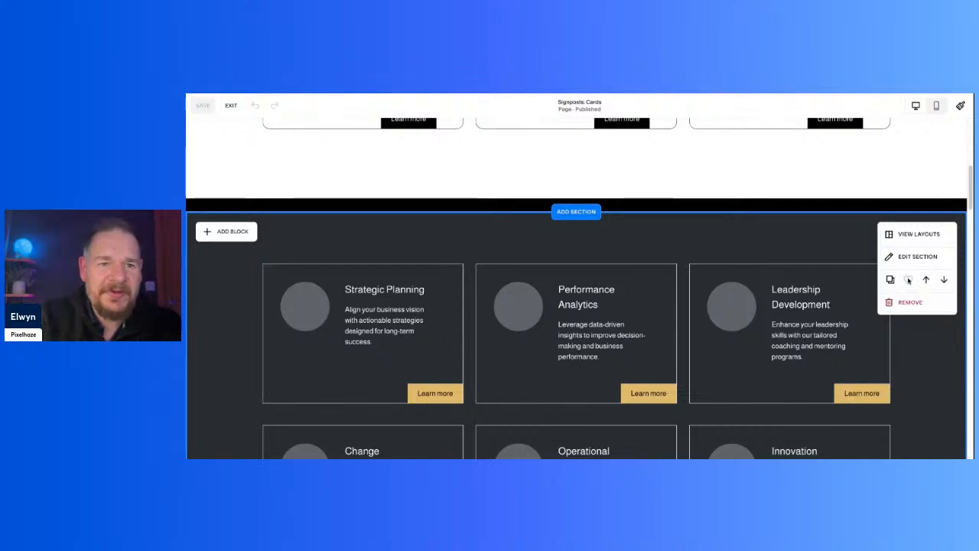
left_click(231, 106)
- Add a new page named Test to the Main Navigation
scroll(260, 211, "up", 10)
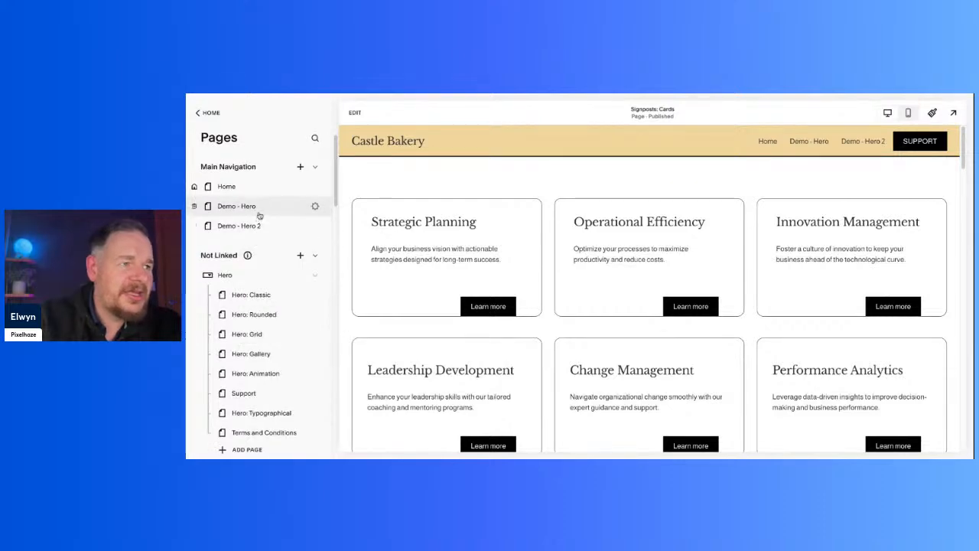
left_click(258, 213)
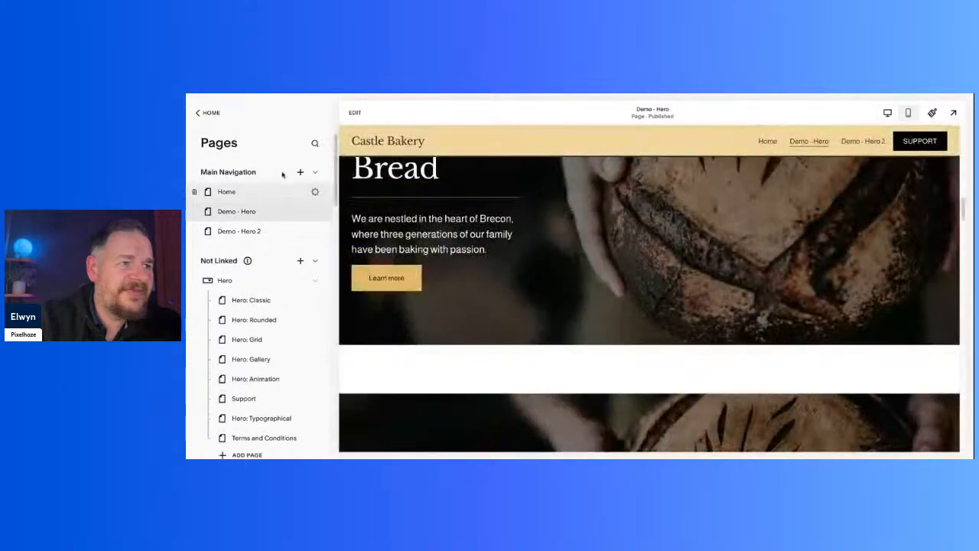
left_click(302, 171)
left_click(352, 177)
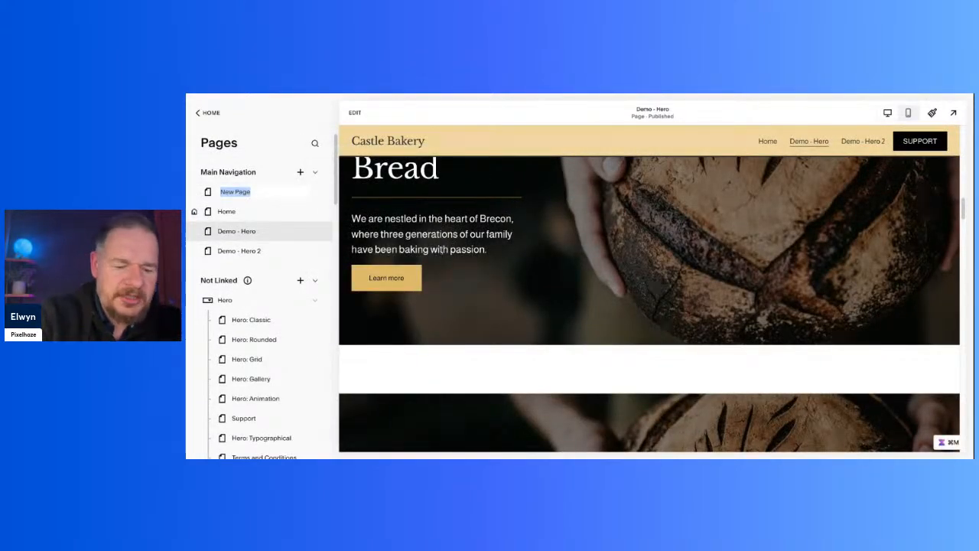
type("Tes")
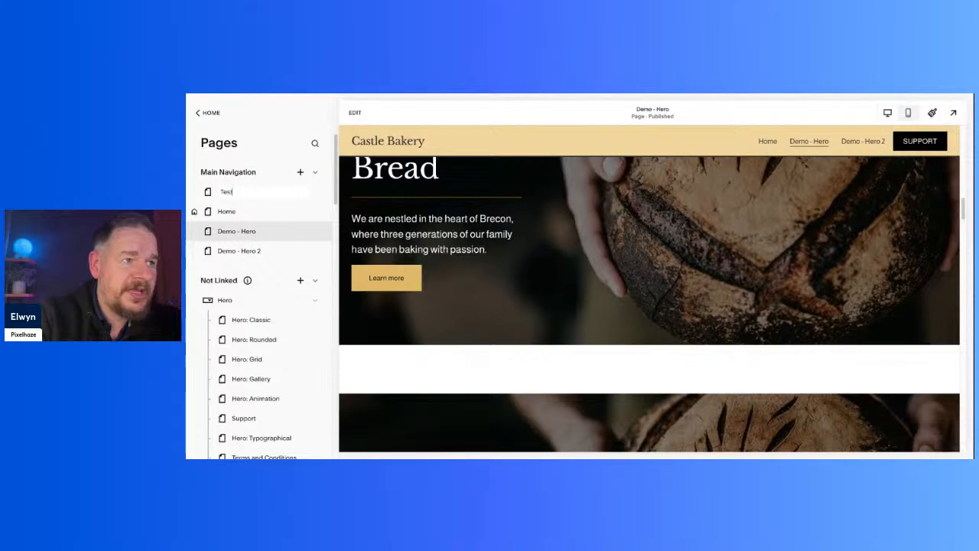
type("t")
key("Return")
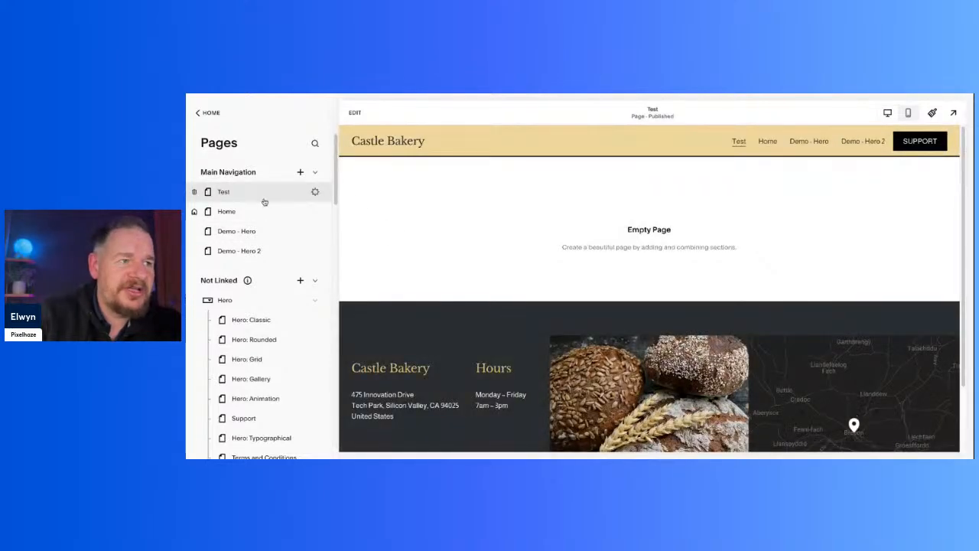
- Edit the Test page and insert the dark six-card section from the saved sections
left_click(370, 112)
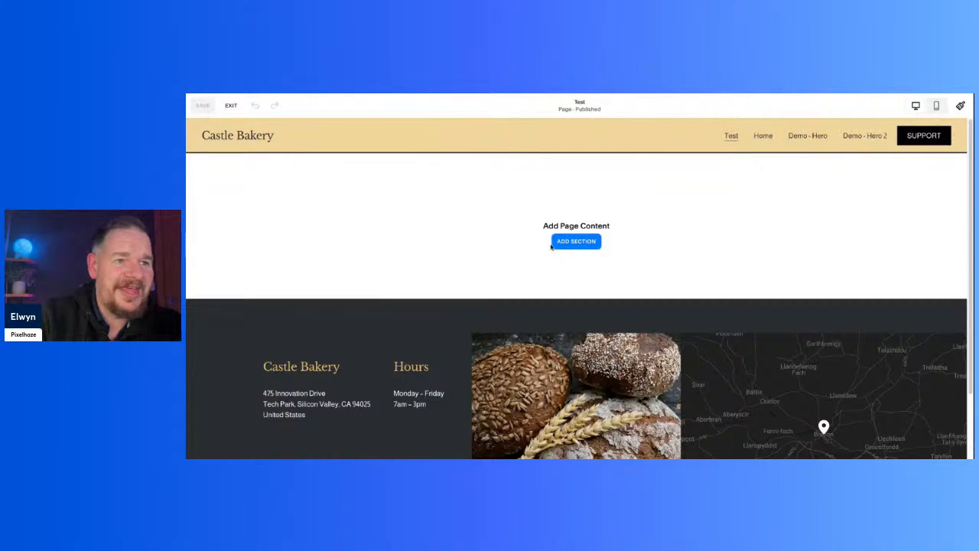
left_click(593, 243)
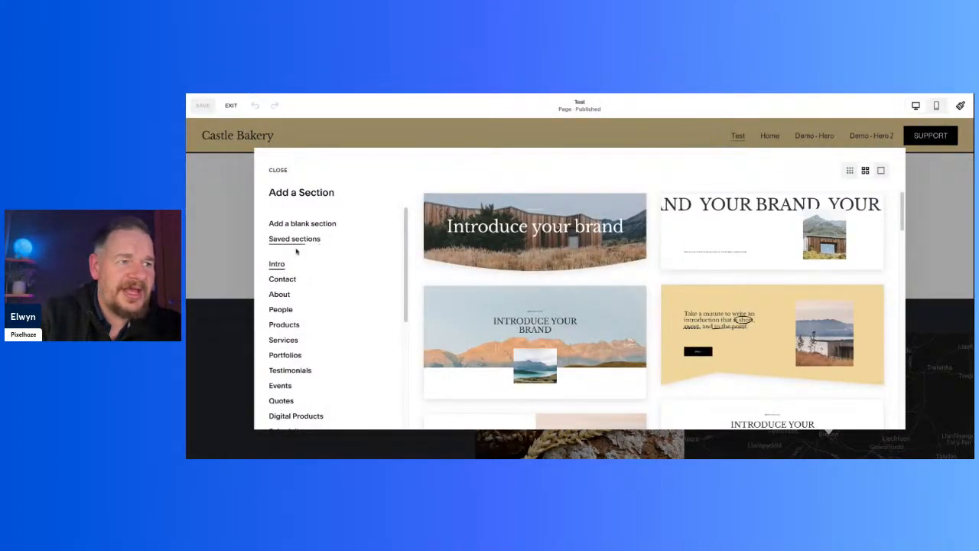
scroll(679, 334, "down", 15)
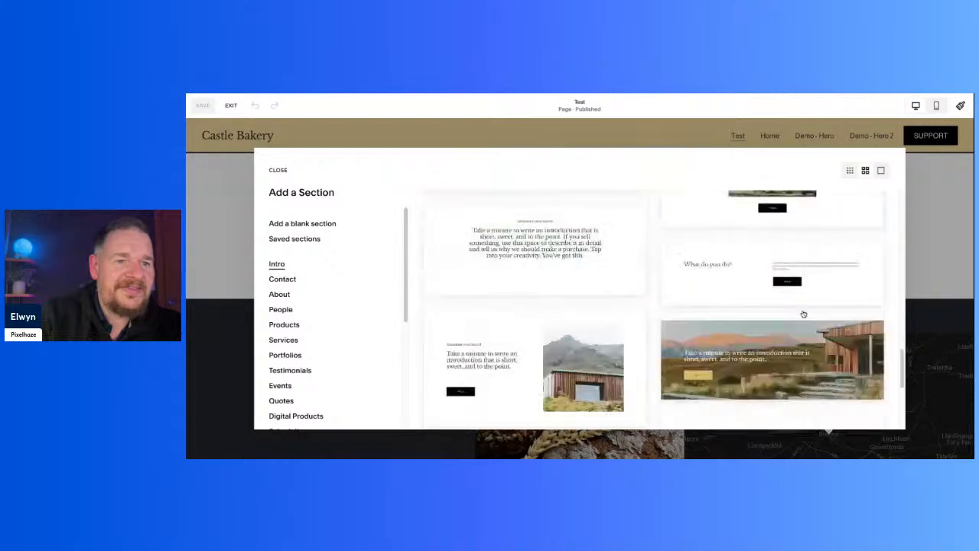
scroll(664, 322, "up", 15)
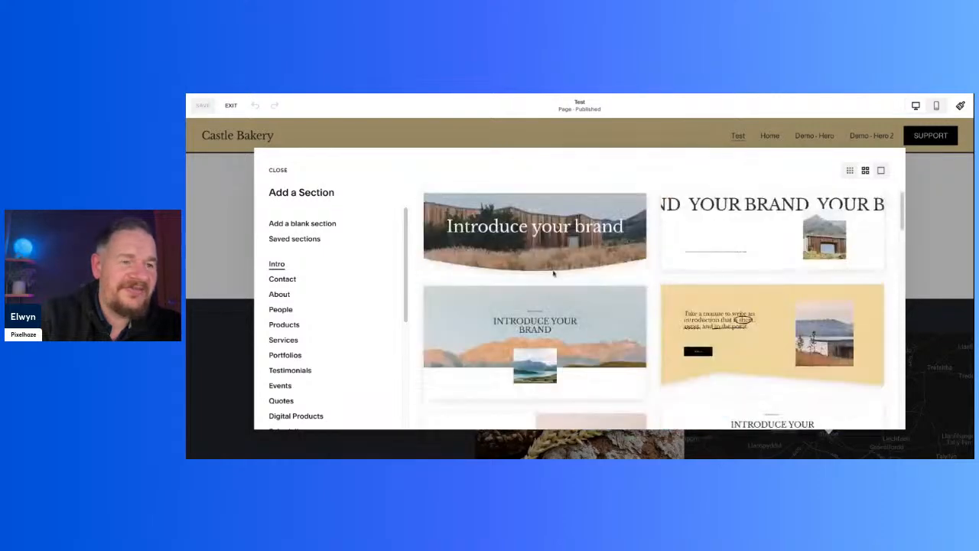
left_click(292, 240)
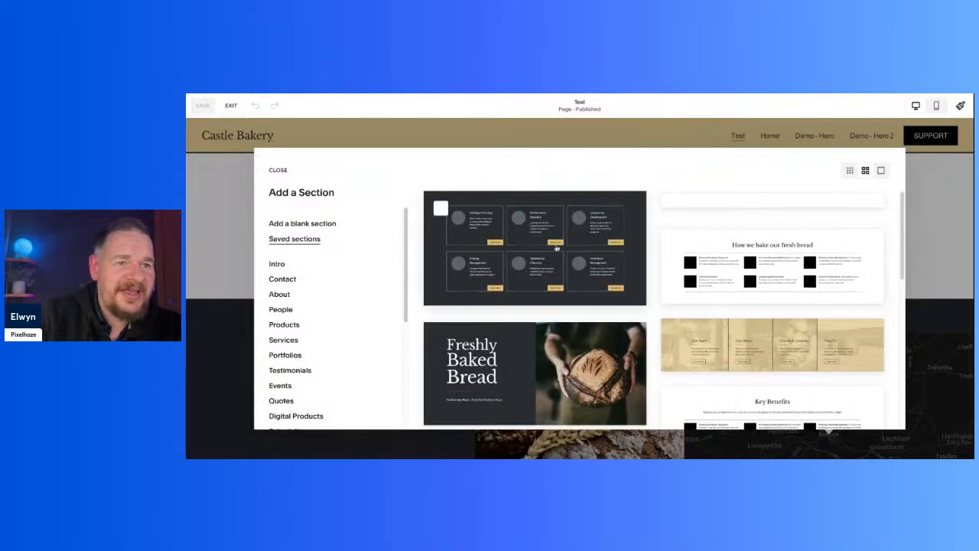
left_click(554, 247)
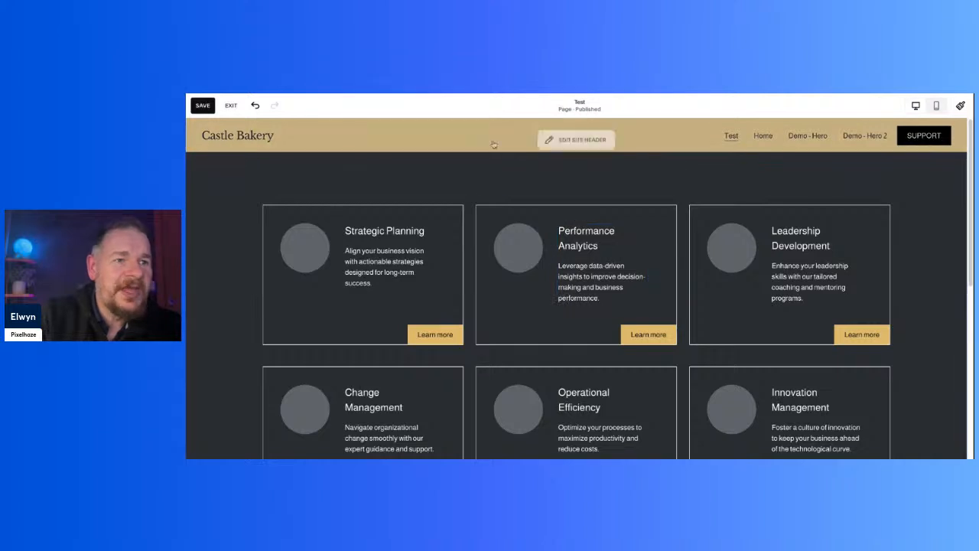
- Replace the Performance Analytics card's placeholder with a free stock image of hands holding a loaf, searching for "bread"
double_click(517, 254)
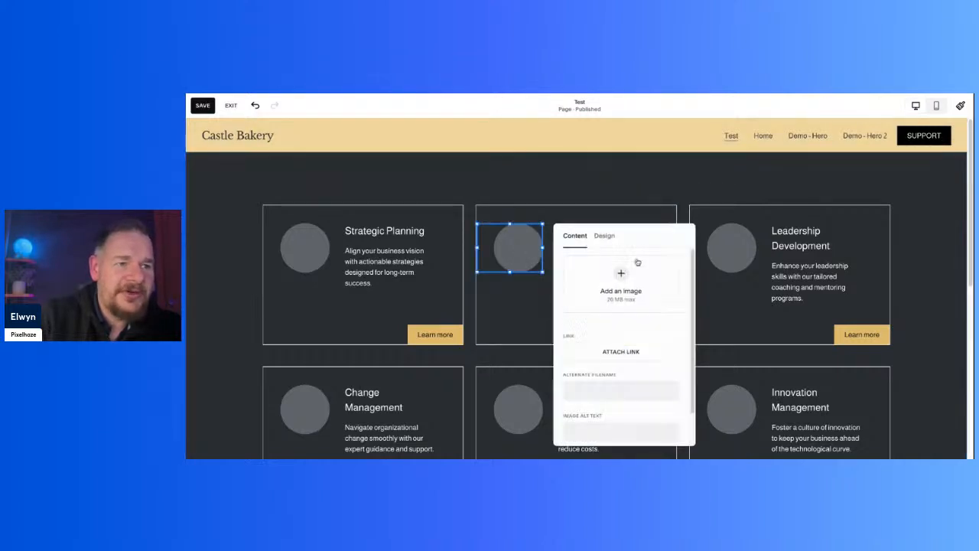
left_click(578, 313)
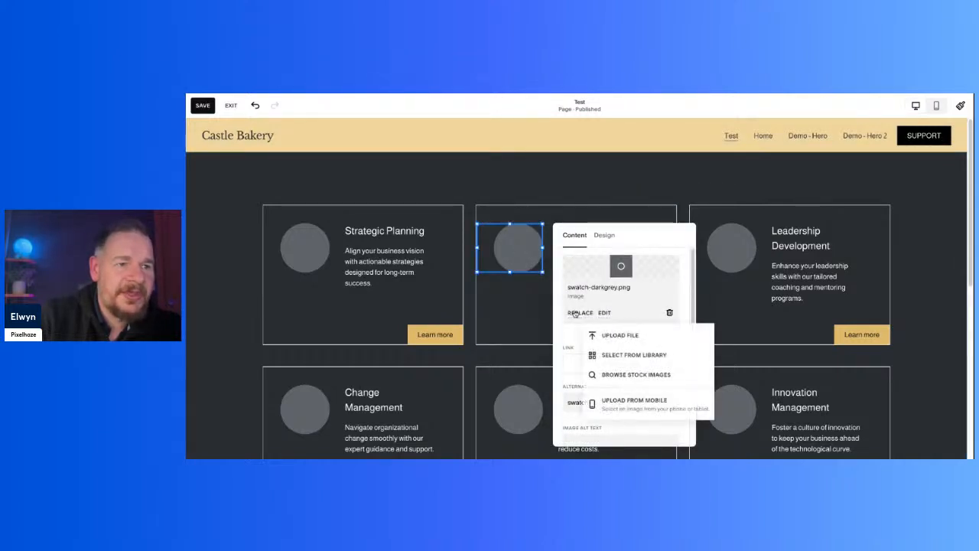
left_click(665, 374)
left_click(479, 182)
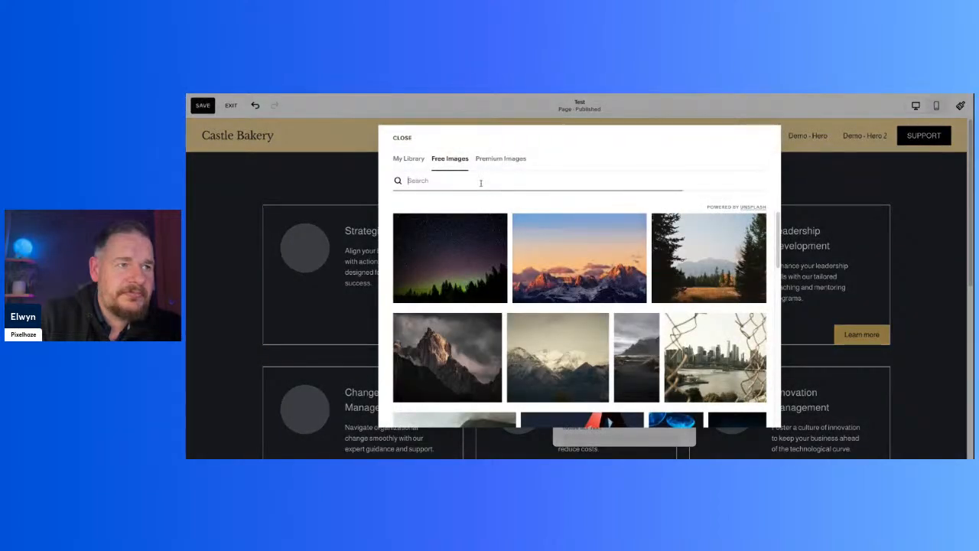
type("bread")
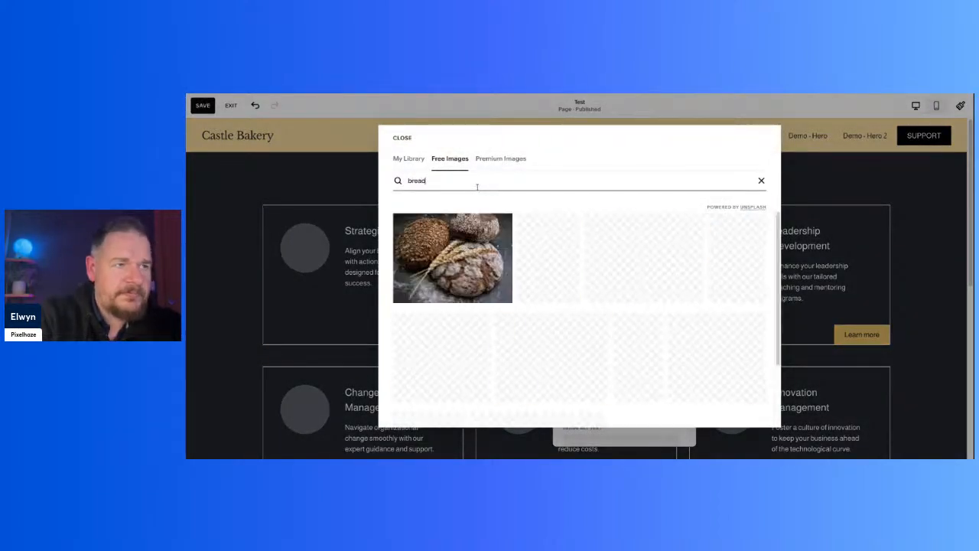
left_click(685, 295)
left_click(725, 315)
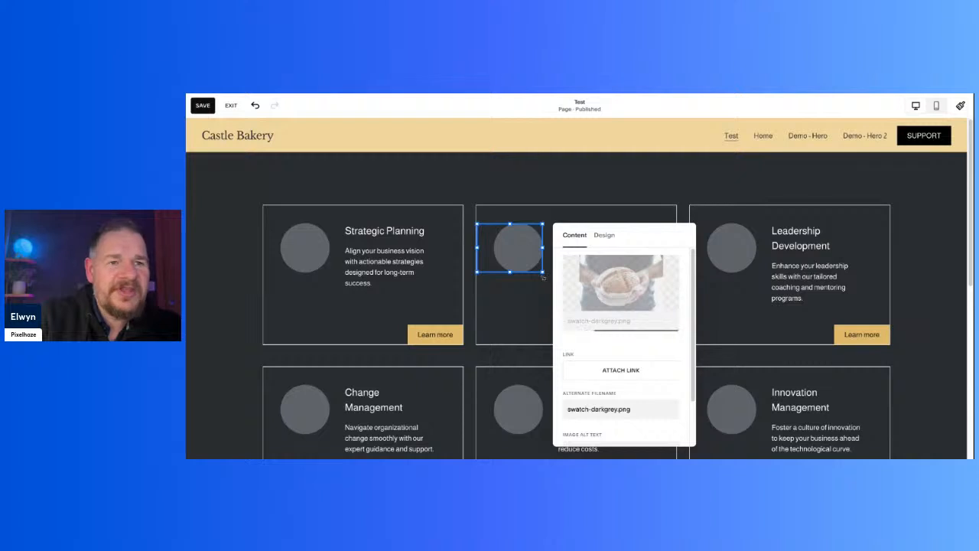
left_click(578, 183)
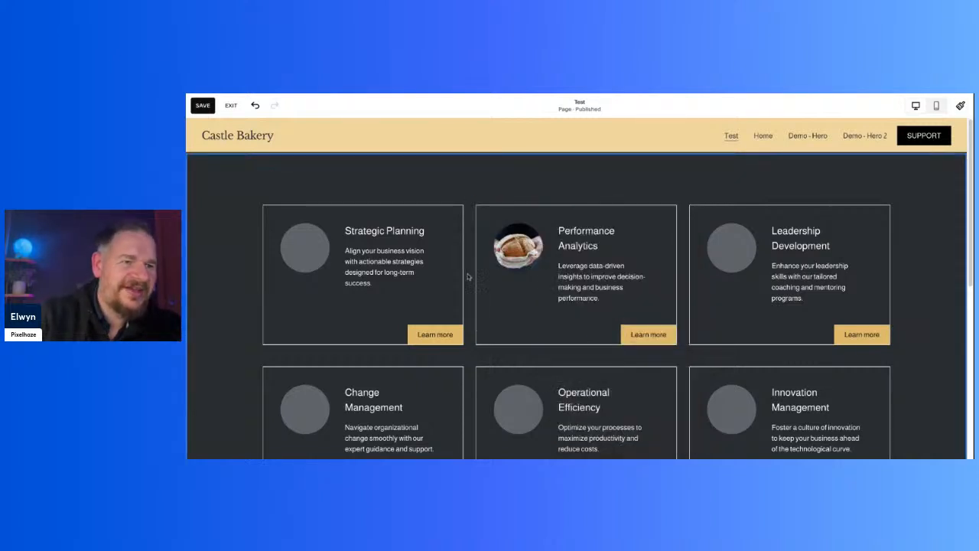
- Replace the Strategic Planning card's placeholder with the free stock bread image showing seeded loaves and wheat ears
double_click(295, 256)
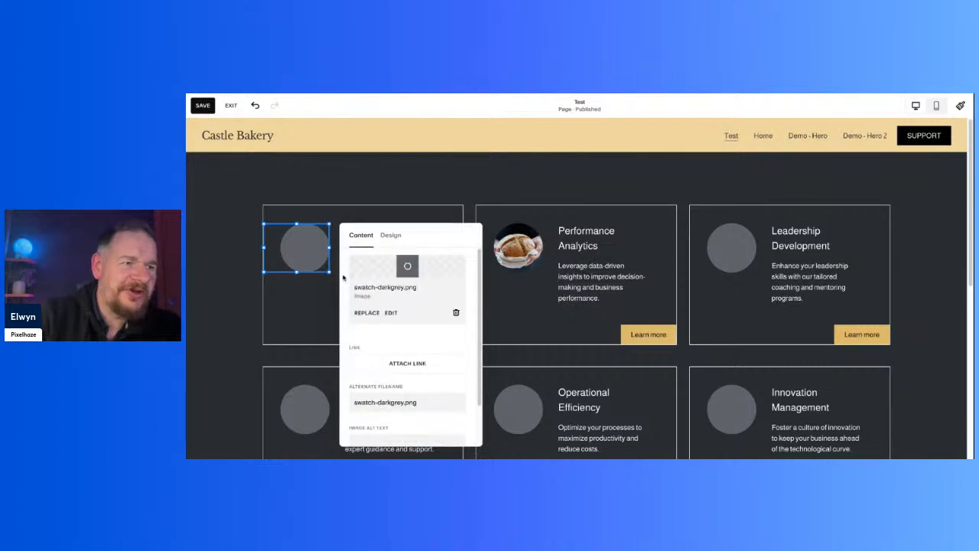
left_click(369, 313)
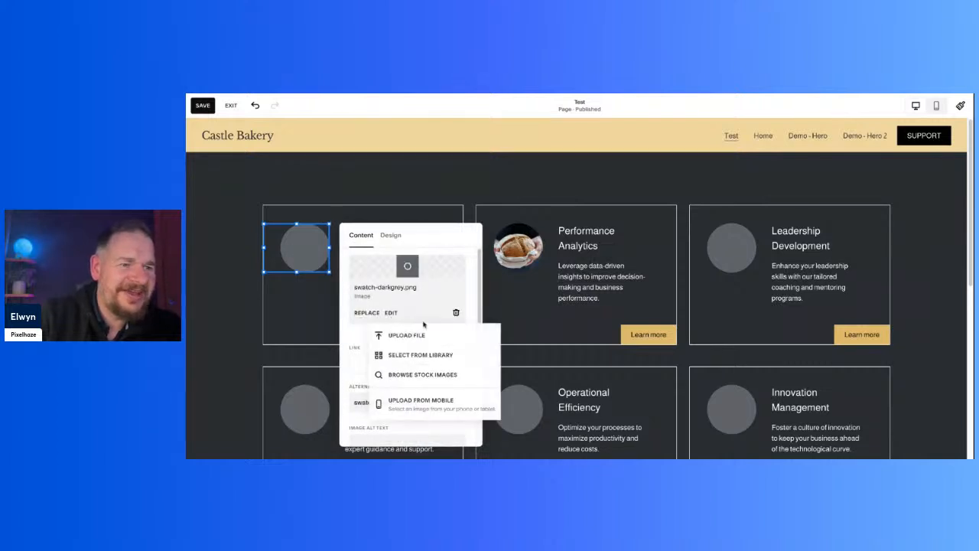
left_click(437, 374)
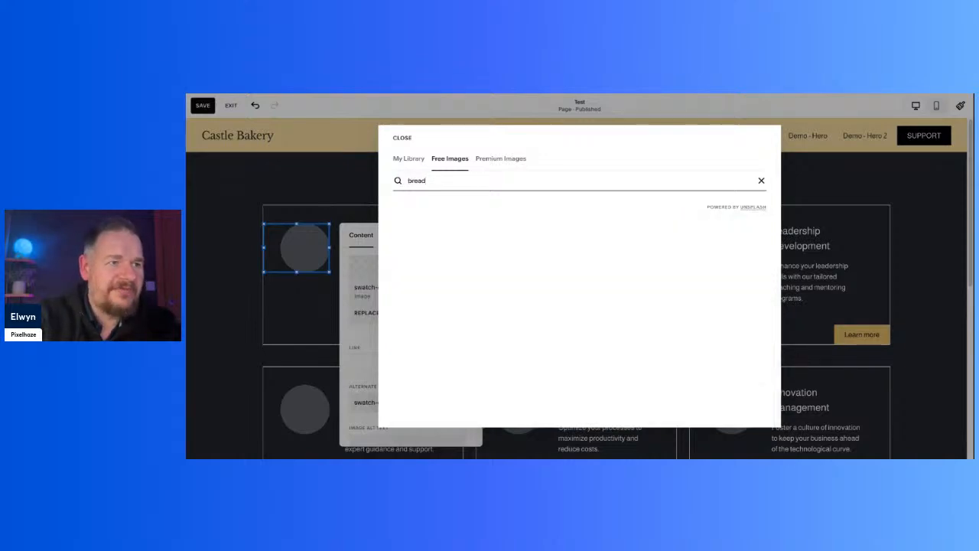
left_click(491, 262)
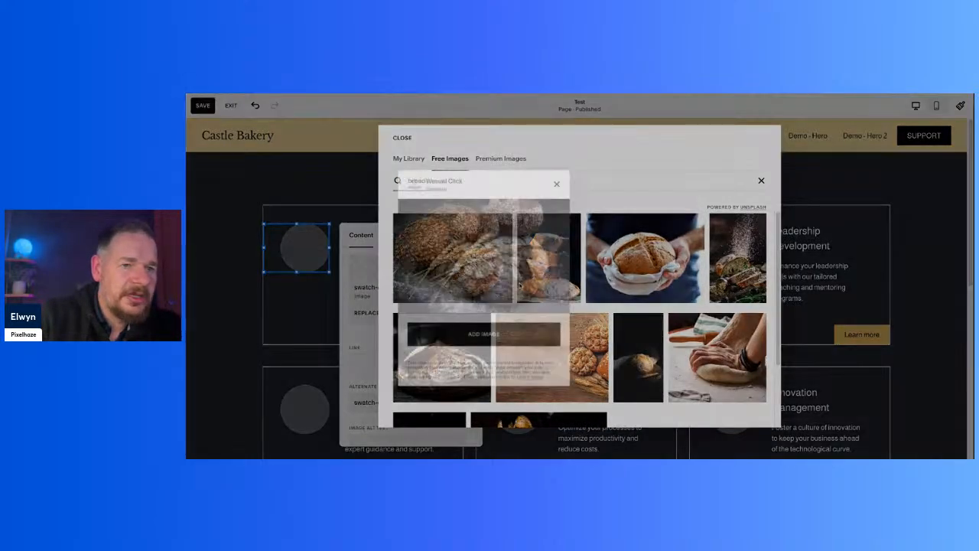
left_click(558, 341)
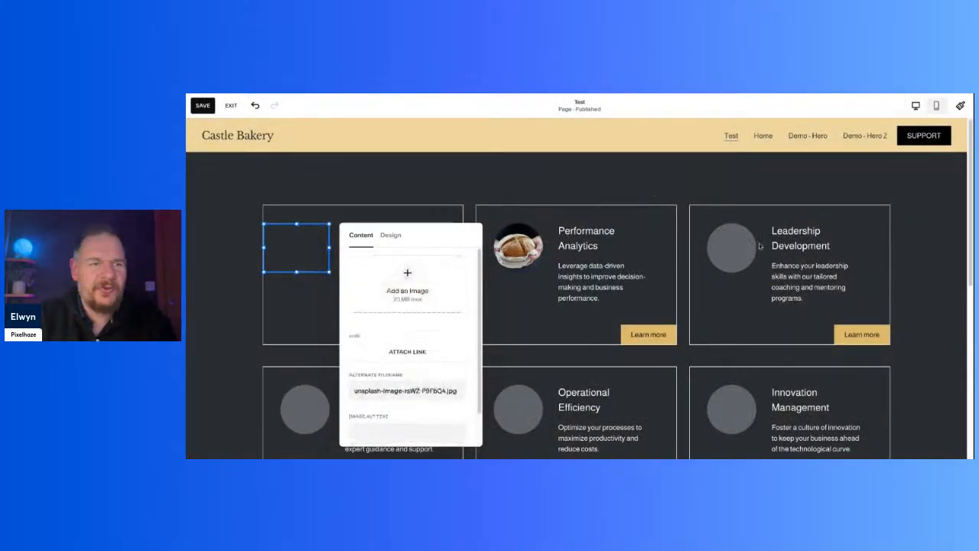
left_click(617, 194)
- Save the Test page and exit the page editor
left_click(397, 224)
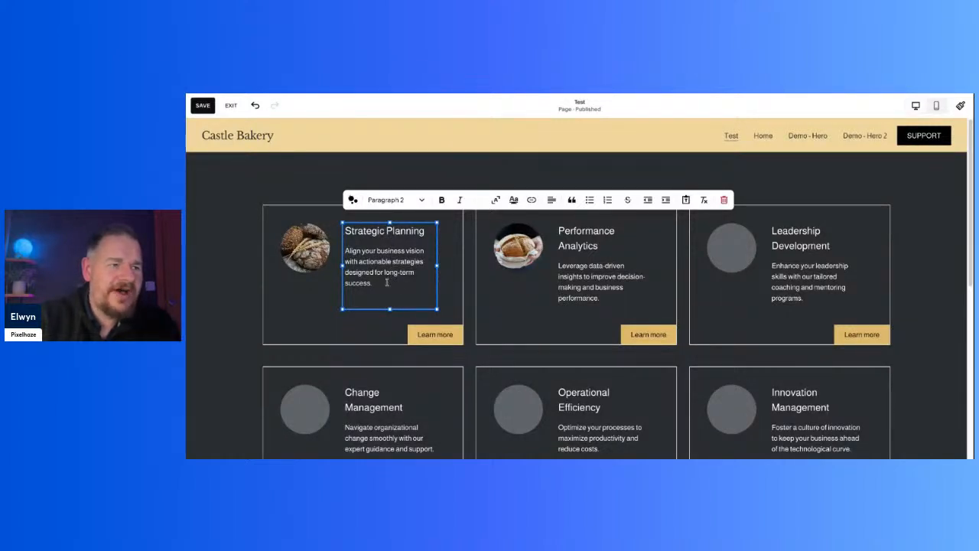
left_click(256, 274)
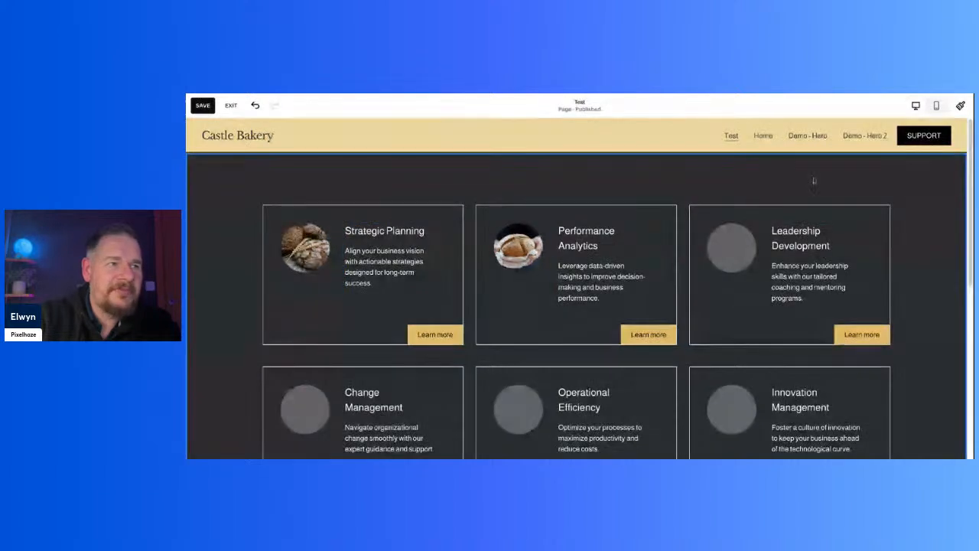
left_click(202, 105)
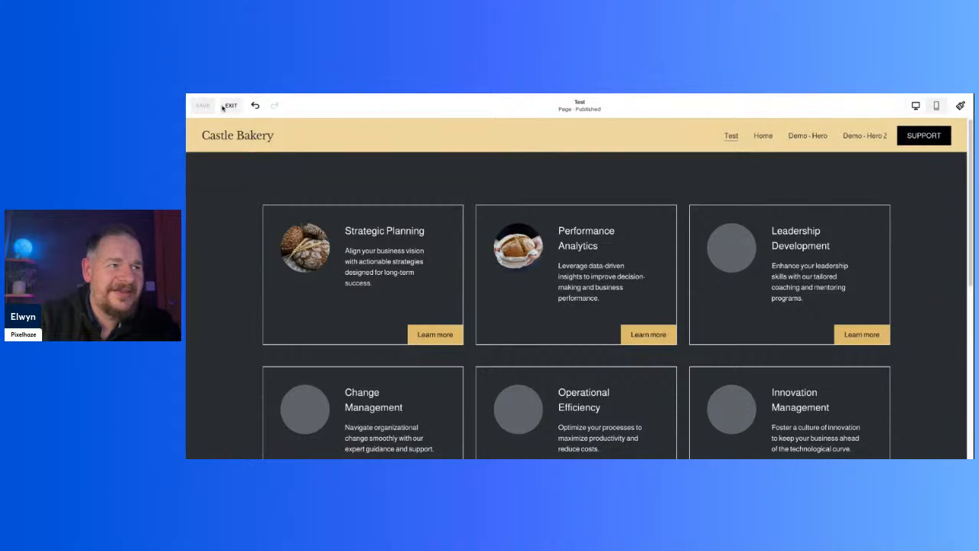
left_click(231, 105)
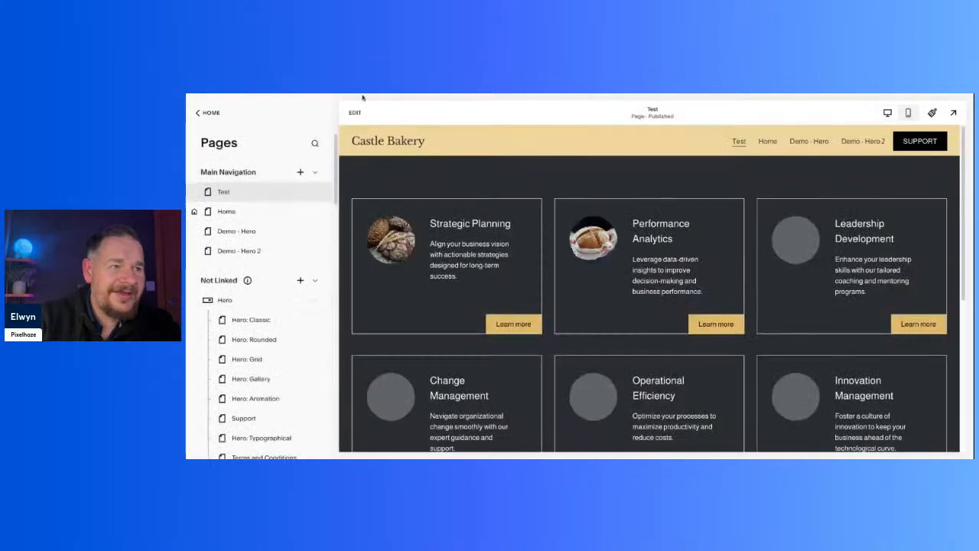
- Edit the Test page and set the card section's color theme to Lightest 1
left_click(355, 113)
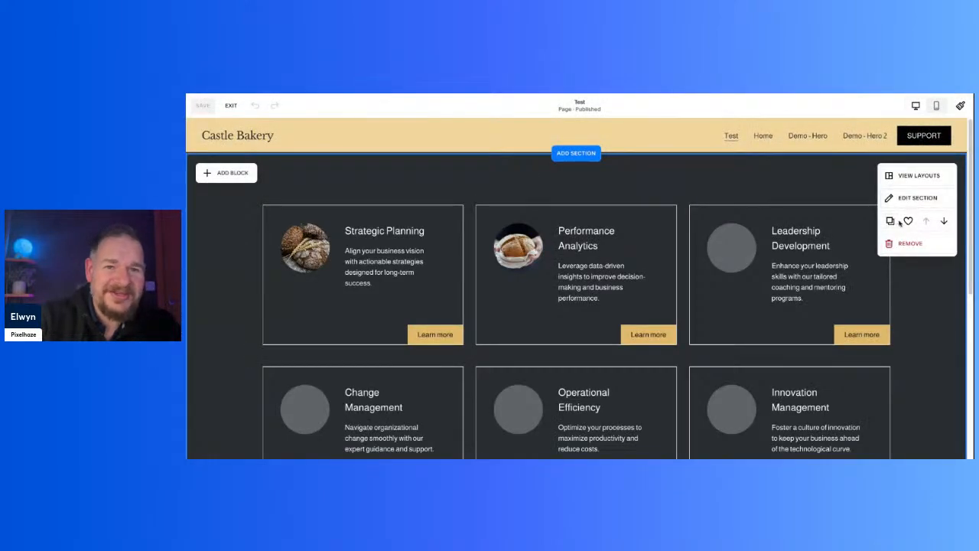
left_click(899, 197)
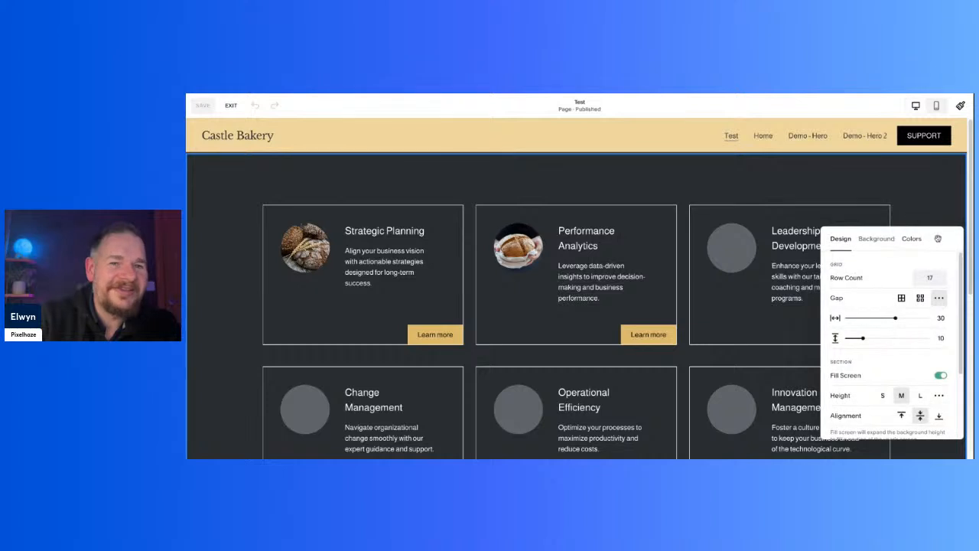
left_click_drag(758, 152, 716, 156)
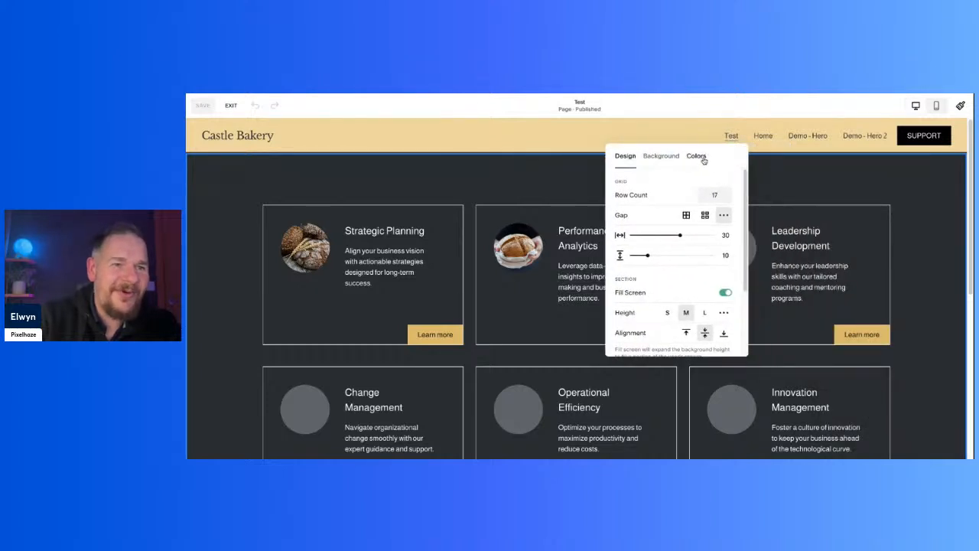
left_click(697, 157)
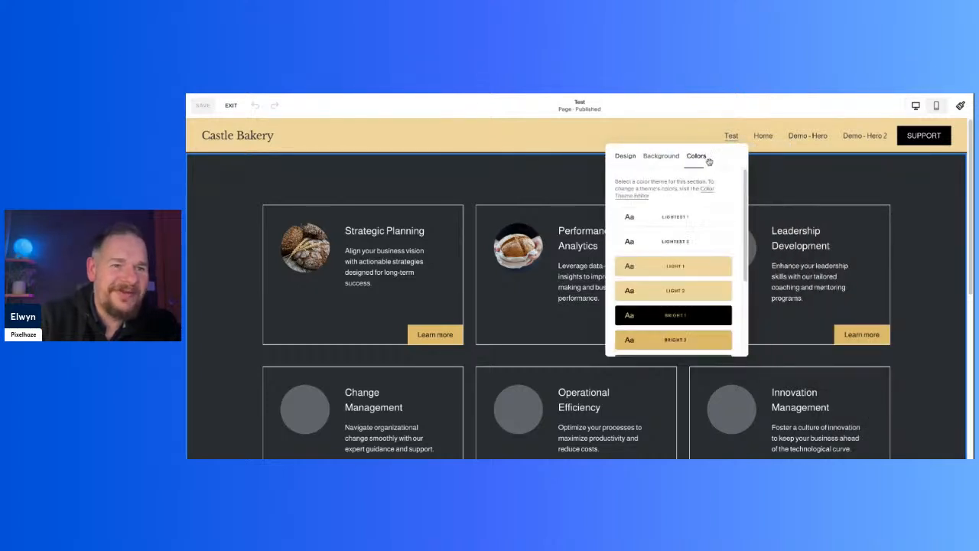
left_click(651, 225)
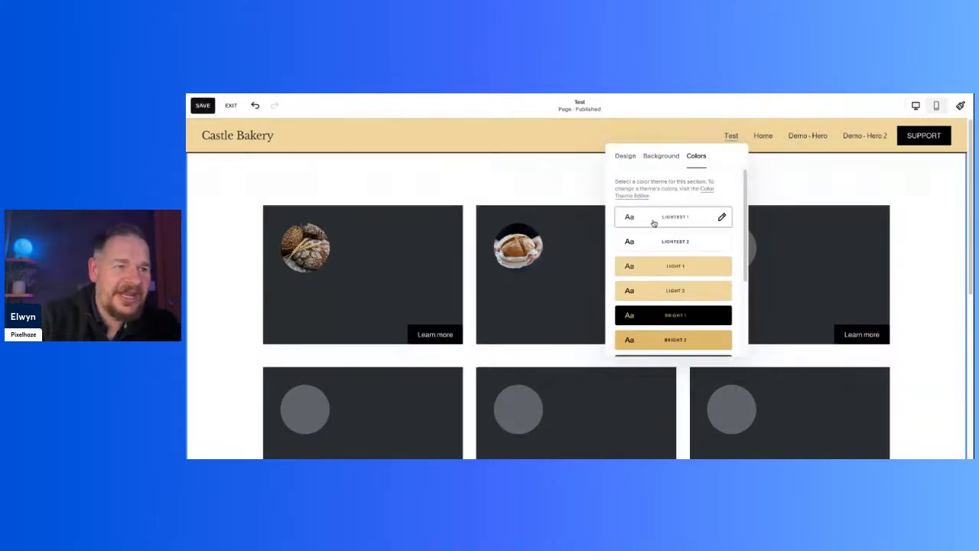
left_click(224, 245)
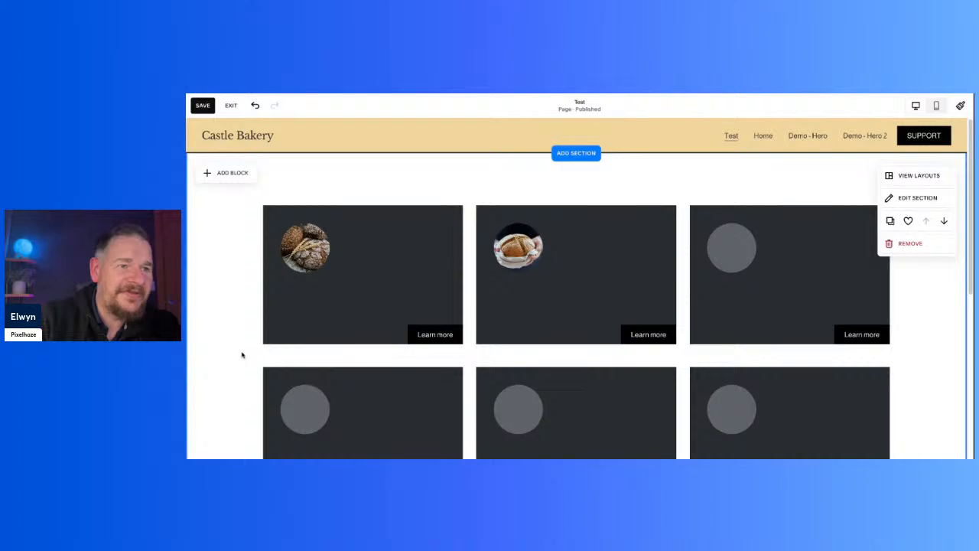
- Change all the text in the Strategic Planning card to the palette's white
left_click(410, 240)
key("ctrl+a")
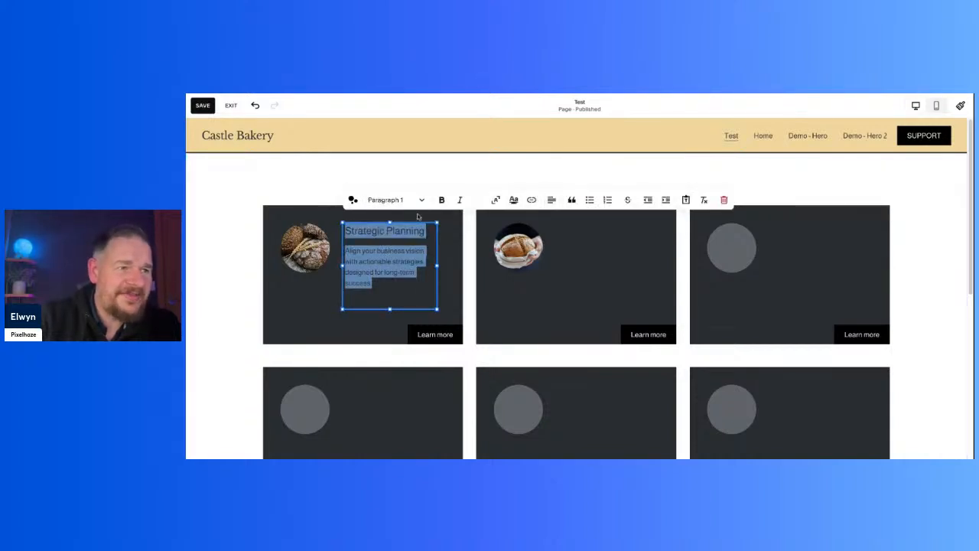
left_click(477, 200)
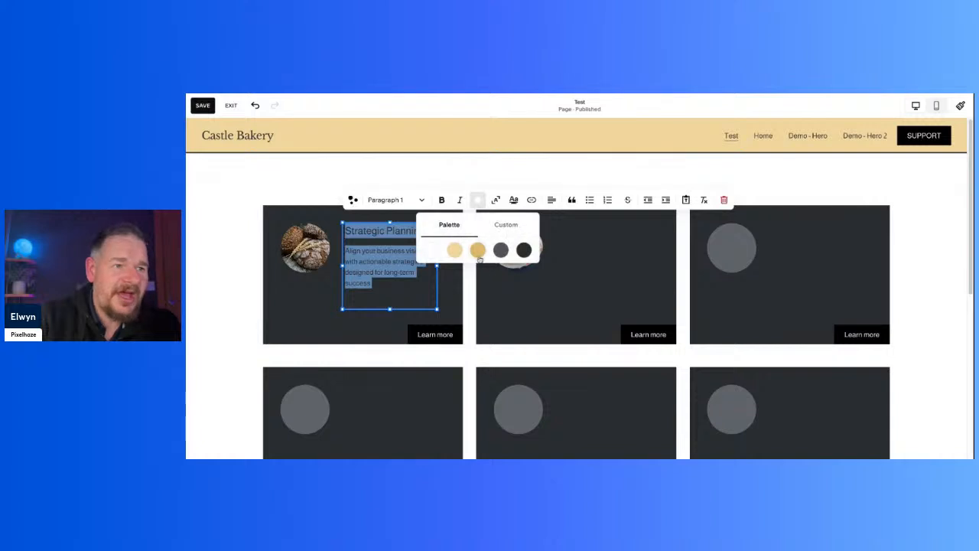
left_click(432, 250)
double_click(329, 306)
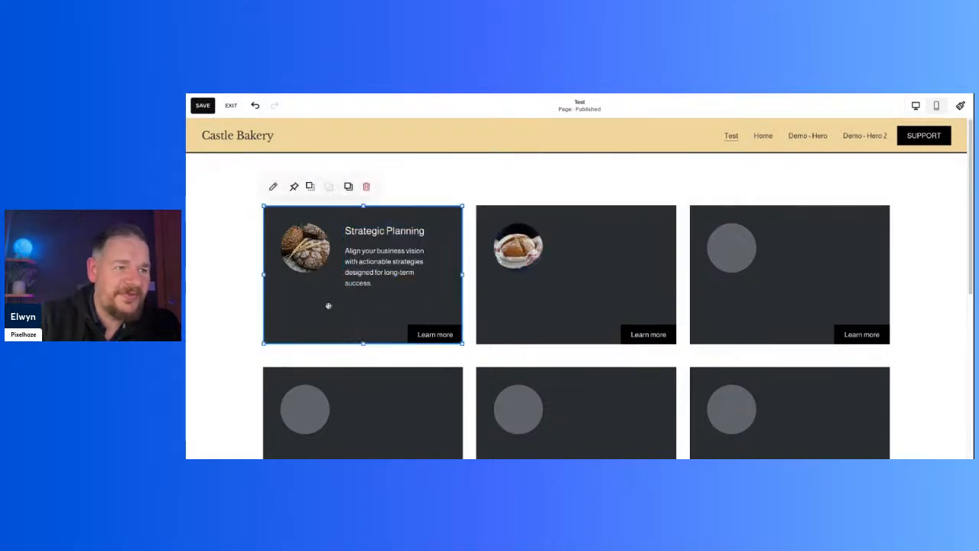
left_click(232, 266)
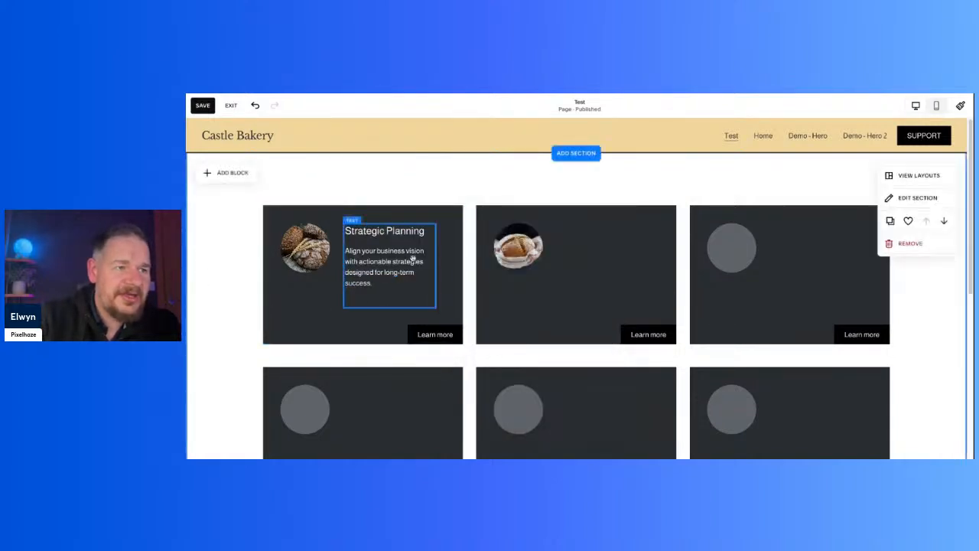
- Format the Strategic Planning card's description paragraph as a bulleted list, leaving the heading out of the list
double_click(372, 287)
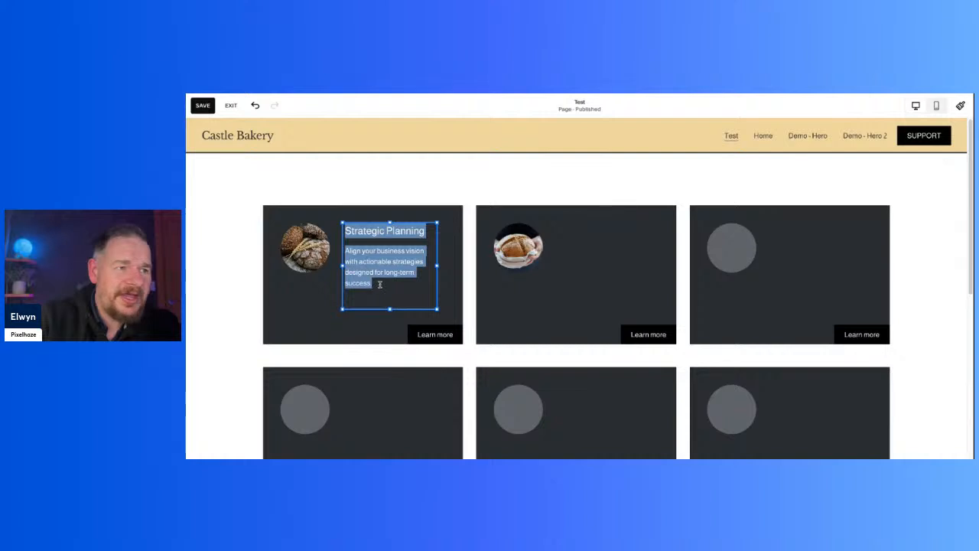
left_click(371, 287)
left_click_drag(373, 285, 346, 251)
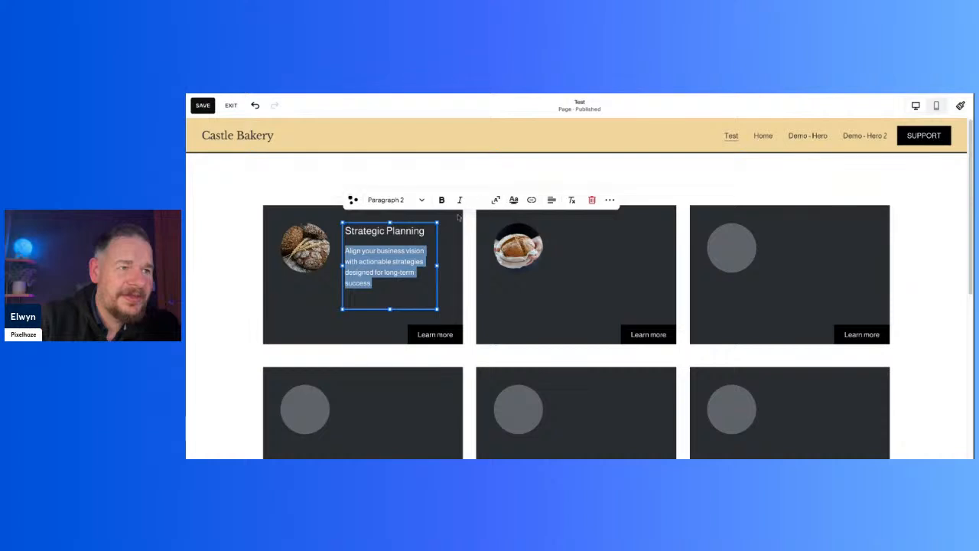
left_click(610, 200)
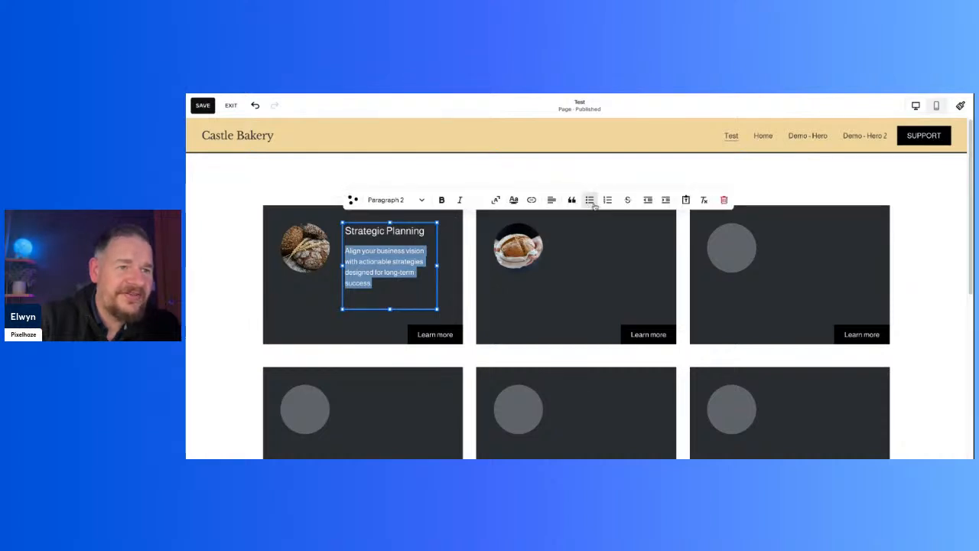
left_click(589, 200)
left_click(320, 310)
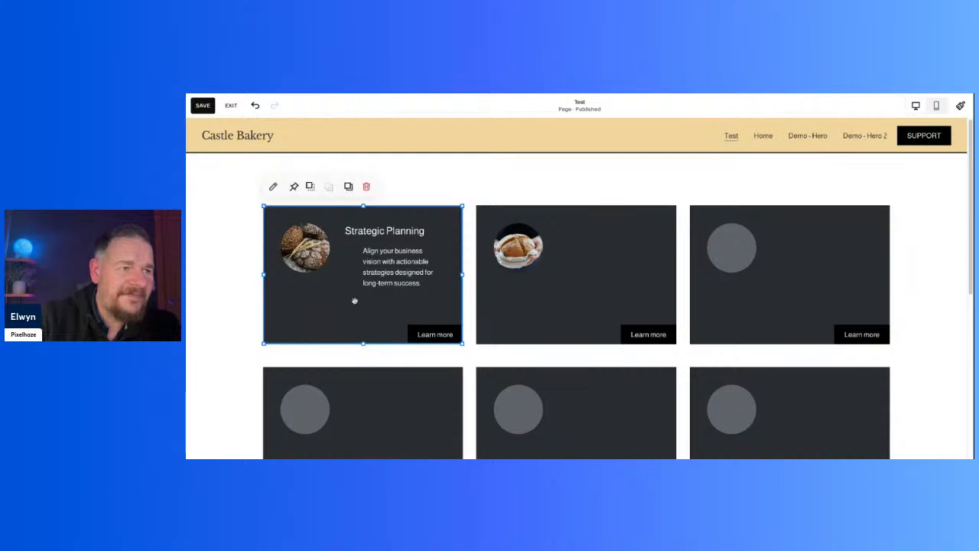
- Examine the bullet formatting of the description text in the Strategic Planning card
triple_click(359, 261)
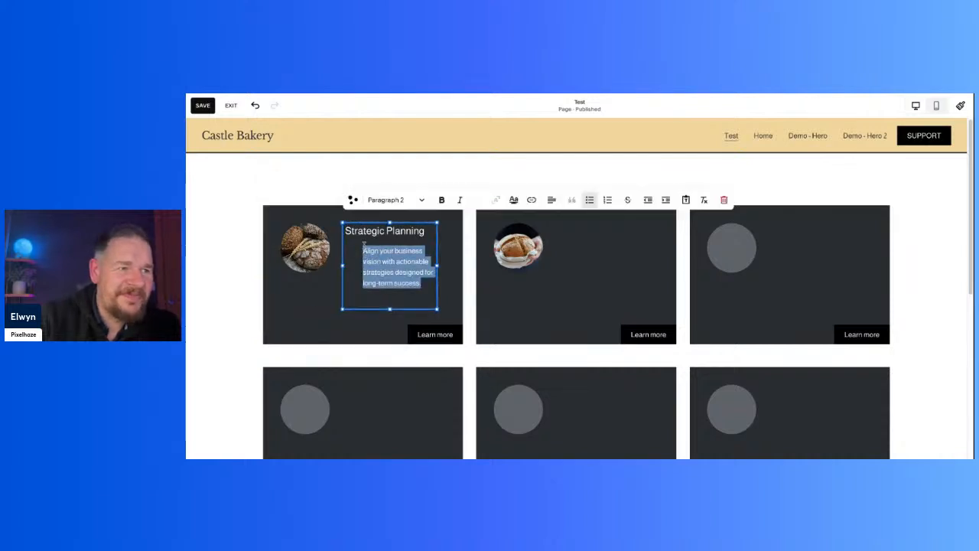
left_click(362, 252)
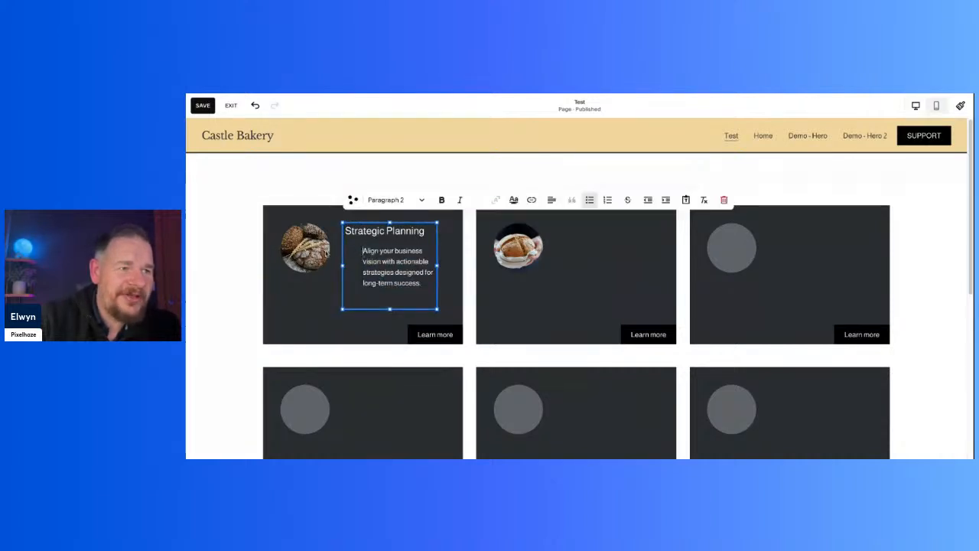
left_click(277, 347)
left_click(302, 314)
left_click(223, 219)
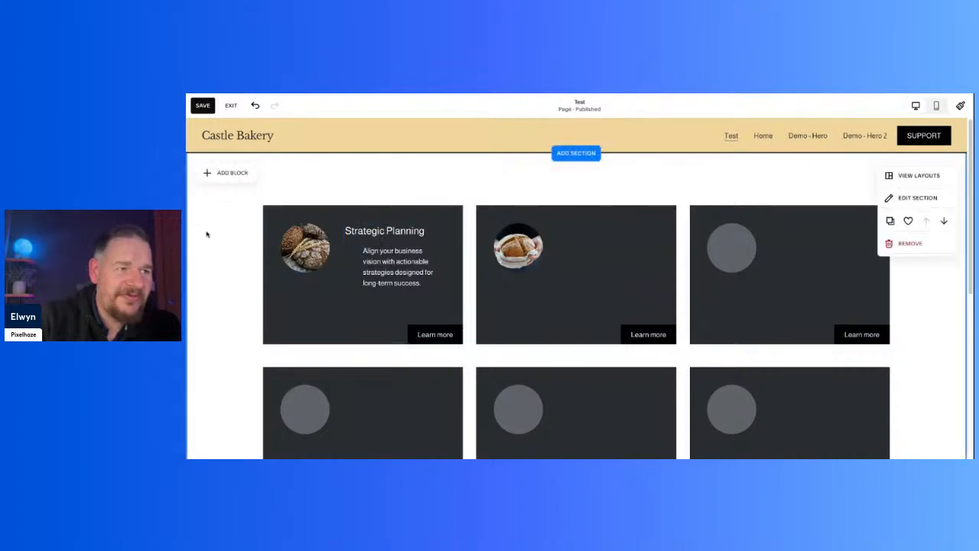
double_click(385, 267)
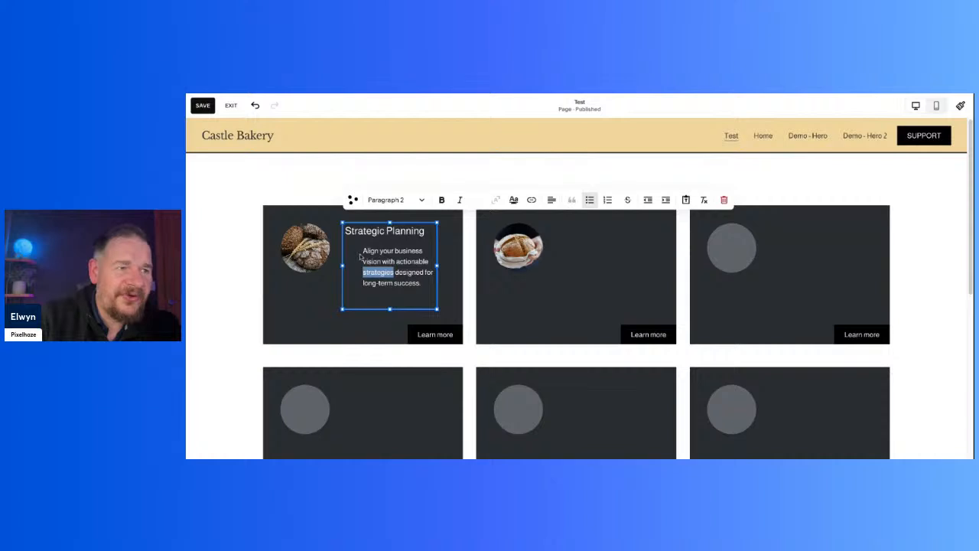
left_click_drag(365, 251, 425, 300)
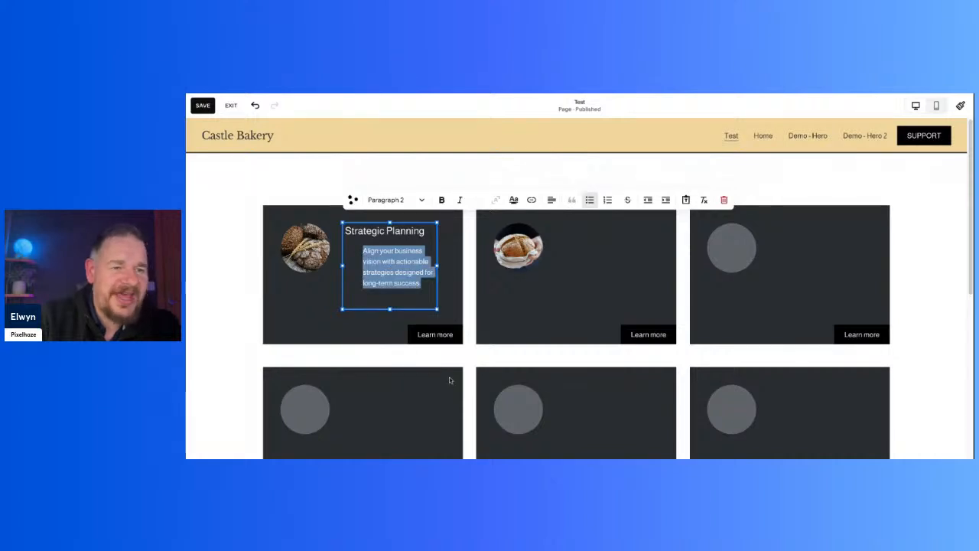
- Extend the card section's grid downward to add empty rows beneath the second row of cards
scroll(450, 380, "down", 3)
left_click(669, 329)
scroll(625, 358, "up", 1)
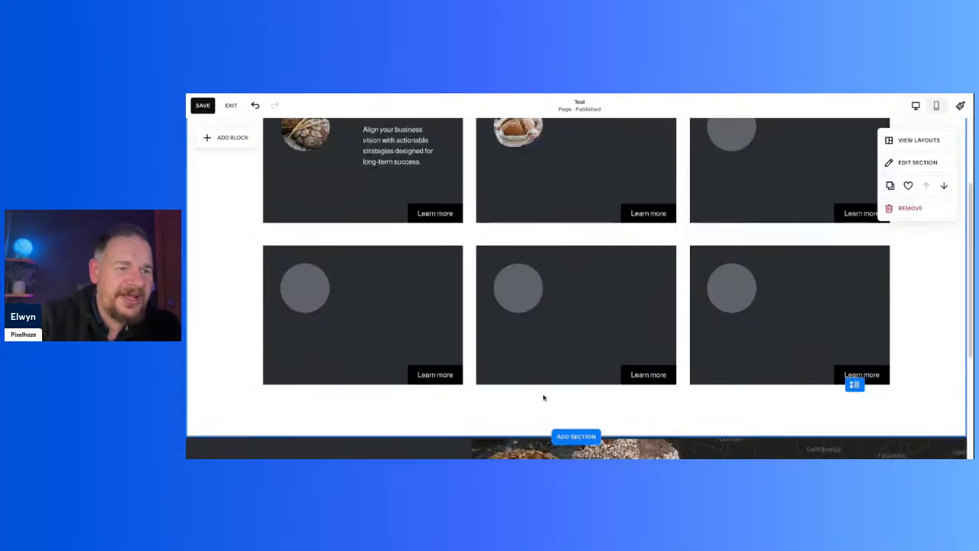
left_click_drag(856, 388, 855, 458)
scroll(622, 400, "down", 5)
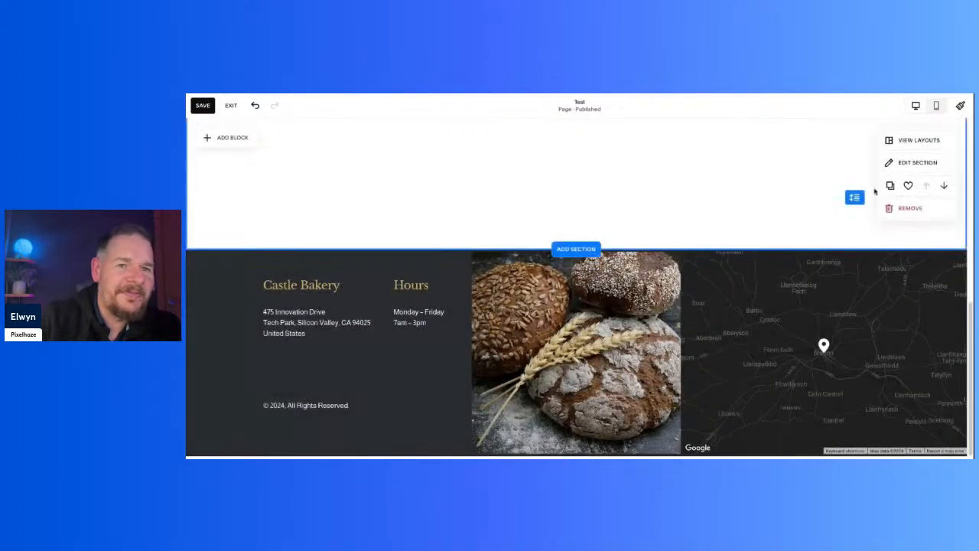
scroll(609, 251, "up", 5)
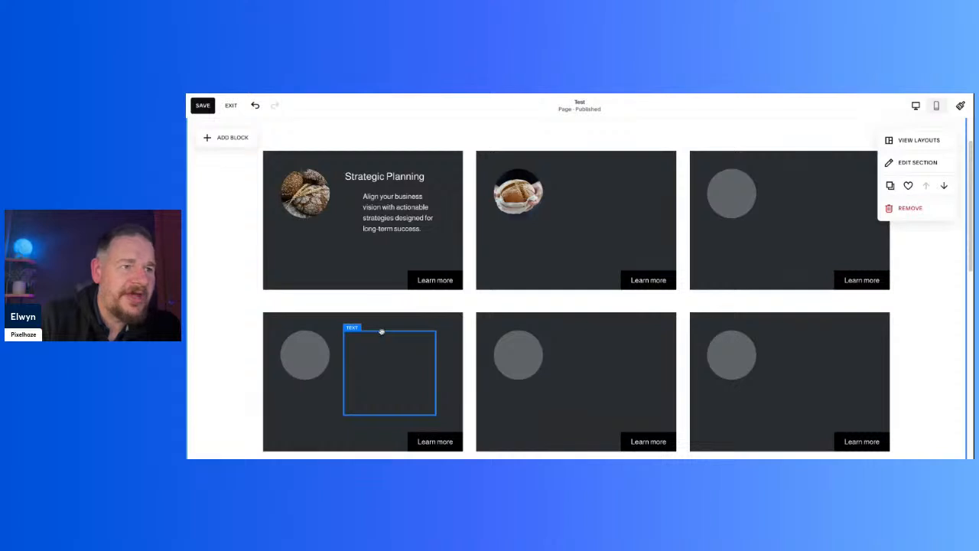
double_click(384, 245)
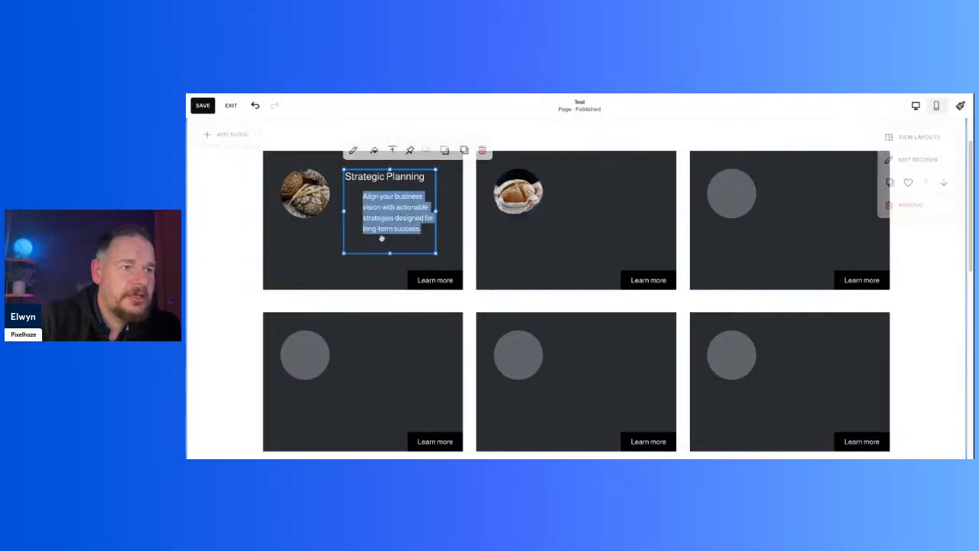
left_click(353, 306)
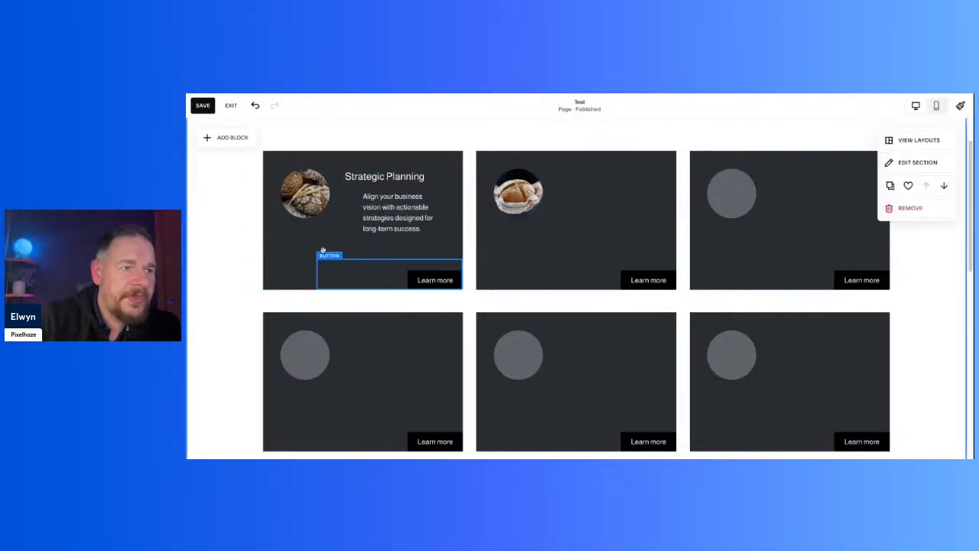
scroll(334, 295, "down", 1)
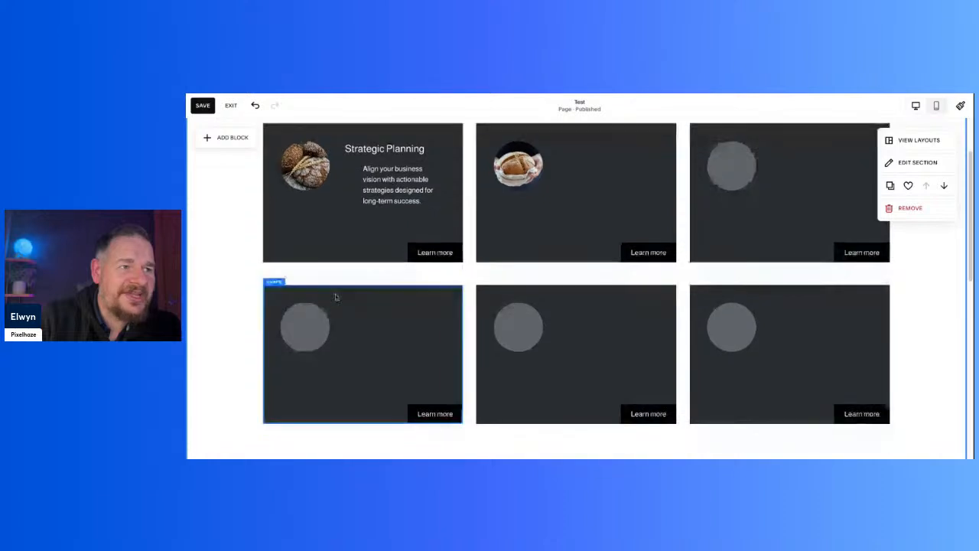
left_click(337, 266)
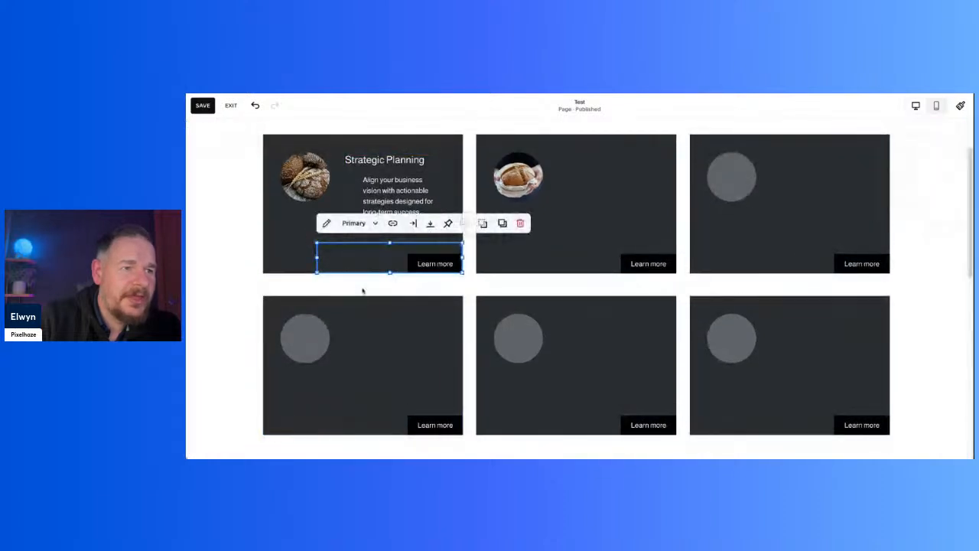
left_click(362, 289)
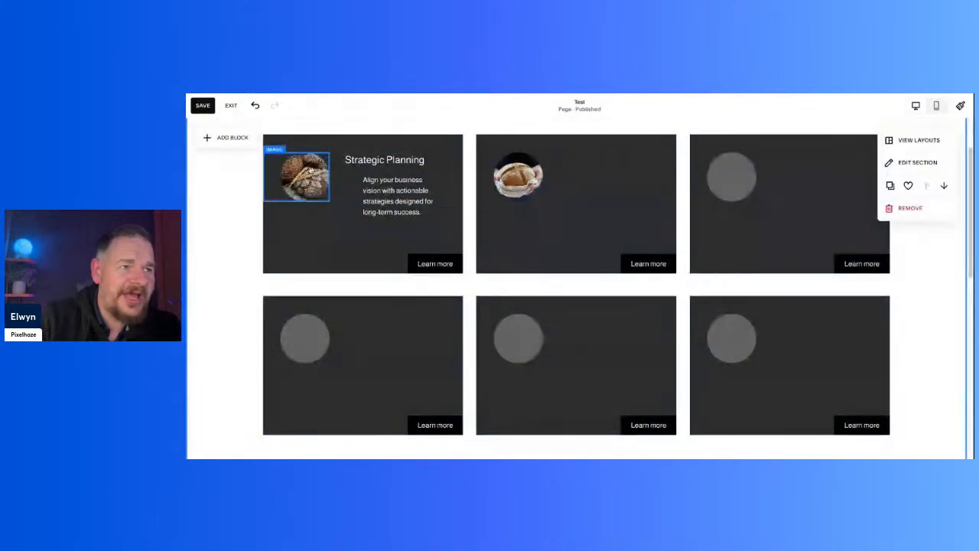
- Add a shape block beneath the first card of the second row and resize it to match that card's width and height
scroll(354, 285, "down", 3)
scroll(354, 285, "down", 4)
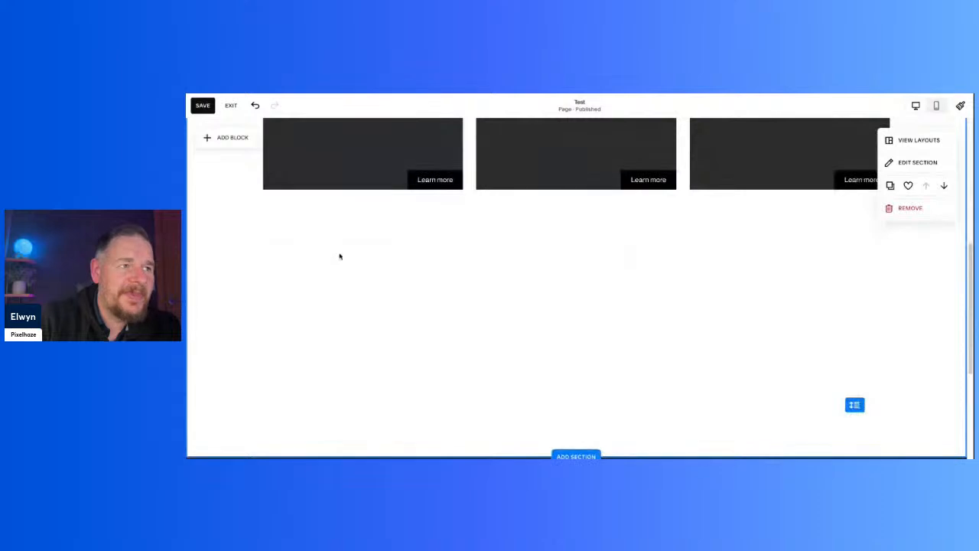
left_click(227, 138)
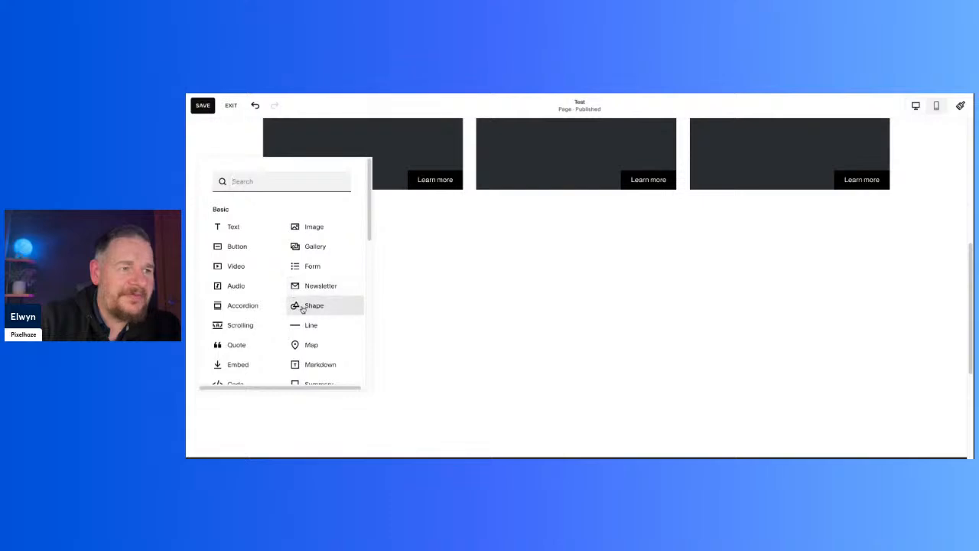
left_click(306, 306)
left_click_drag(363, 237, 362, 234)
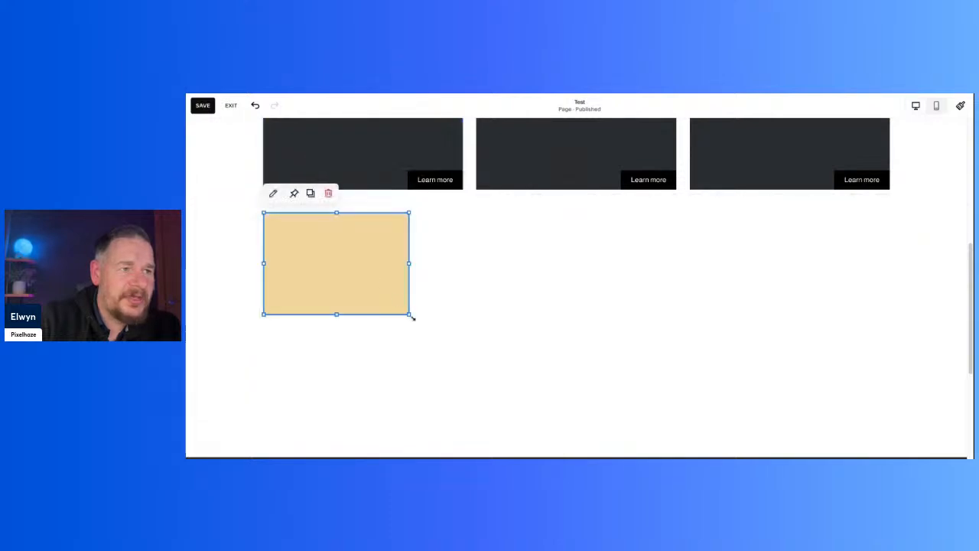
left_click_drag(410, 315, 413, 318)
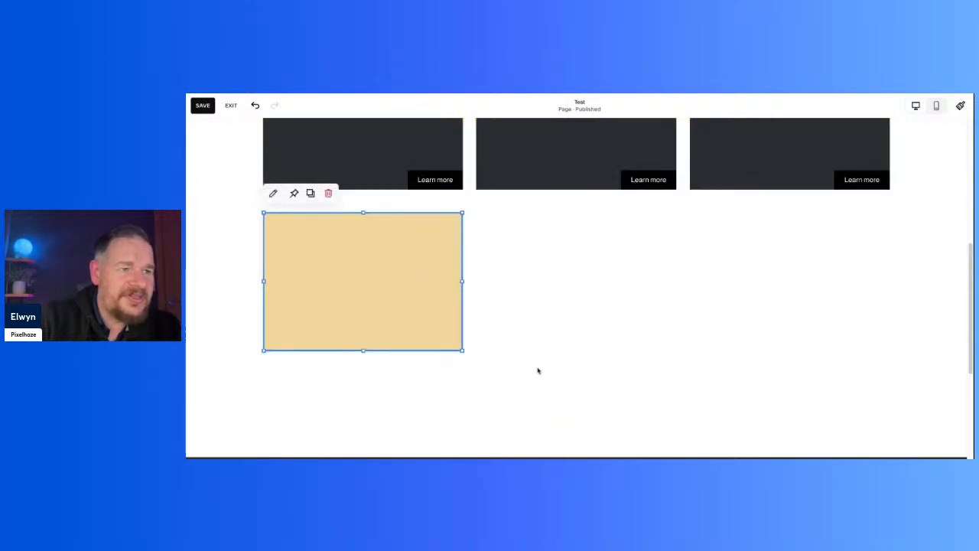
left_click(568, 359)
scroll(519, 310, "up", 1)
left_click_drag(371, 398, 393, 406)
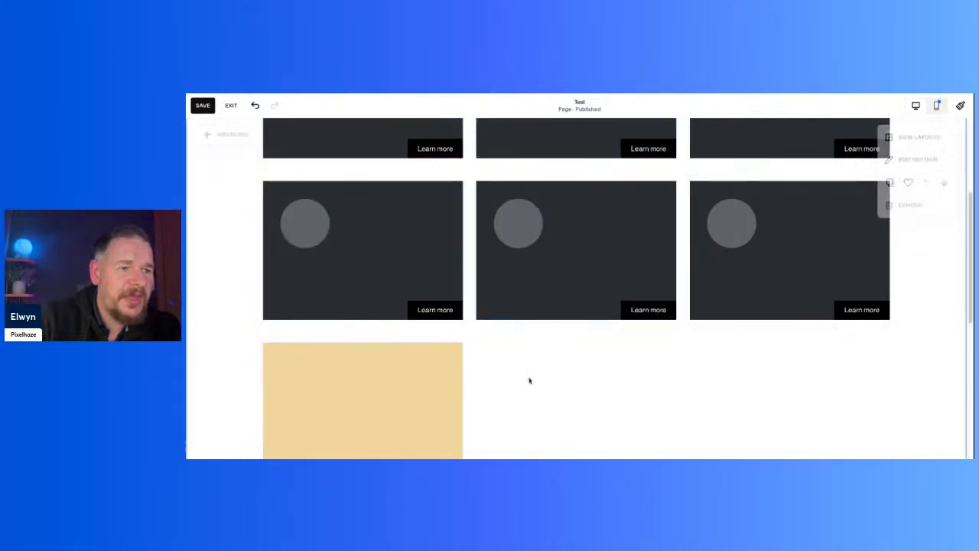
scroll(513, 321, "down", 2)
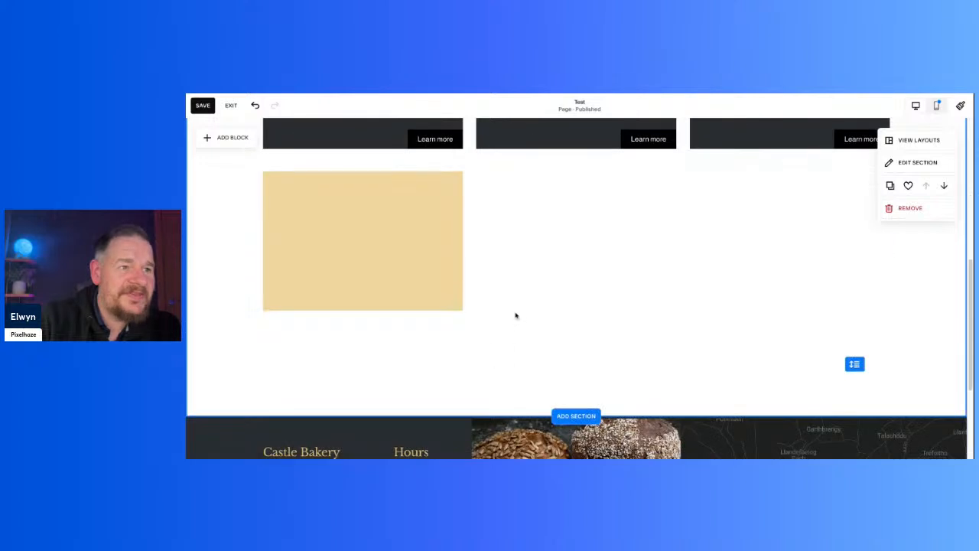
scroll(514, 313, "up", 4)
scroll(515, 314, "down", 3)
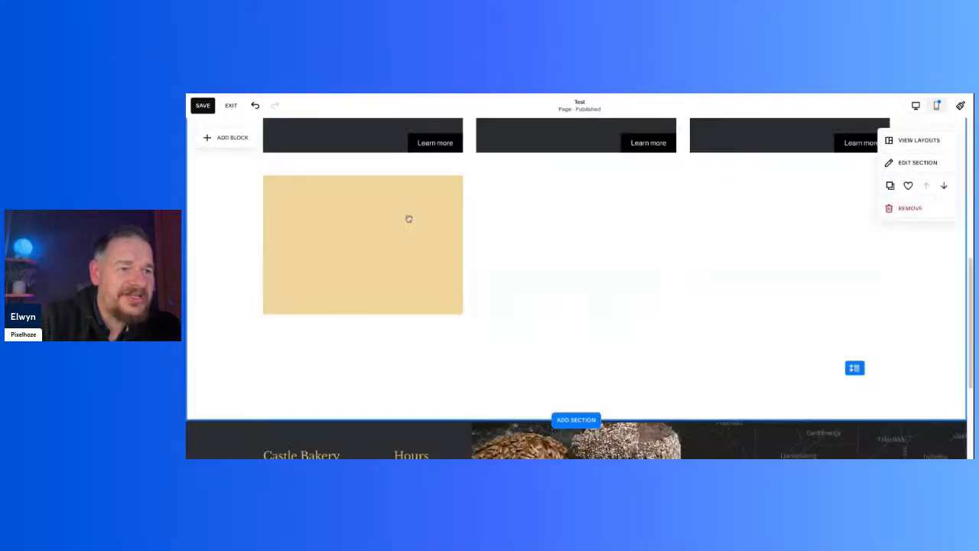
scroll(409, 220, "down", 3)
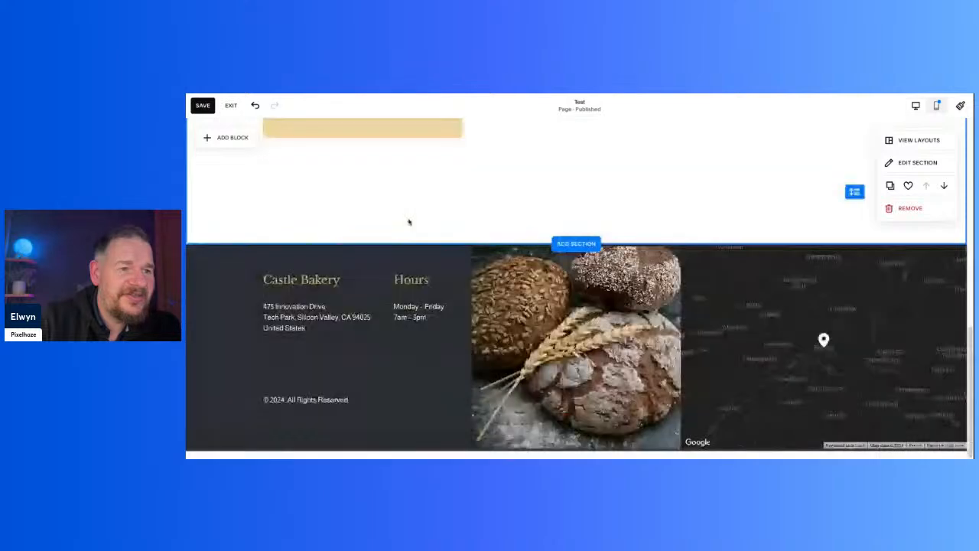
- Add an image block onto the yellow shape beneath the second card row and move it to the shape's upper-left corner
scroll(539, 320, "up", 3)
scroll(335, 354, "down", 1)
scroll(520, 304, "up", 3)
scroll(312, 260, "up", 3)
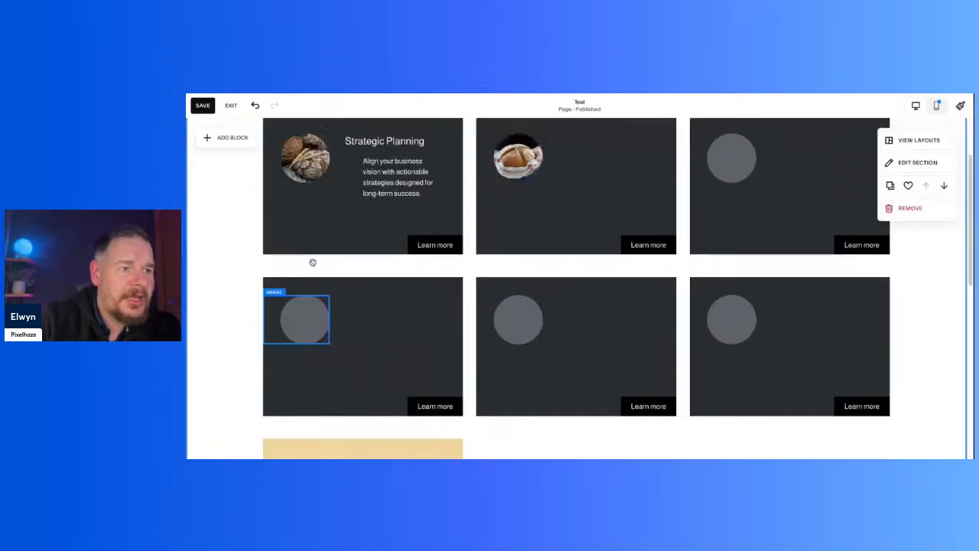
scroll(317, 258, "down", 5)
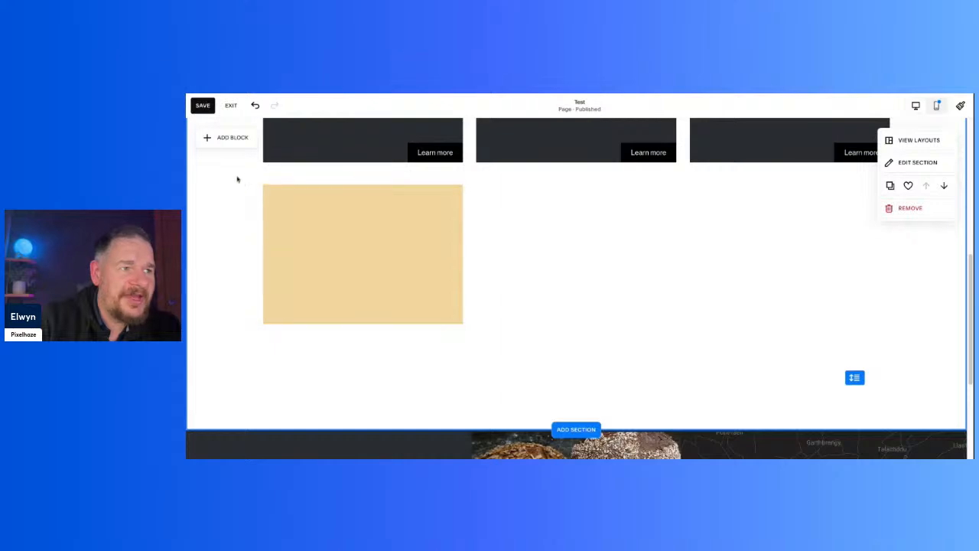
left_click(228, 138)
left_click(347, 232)
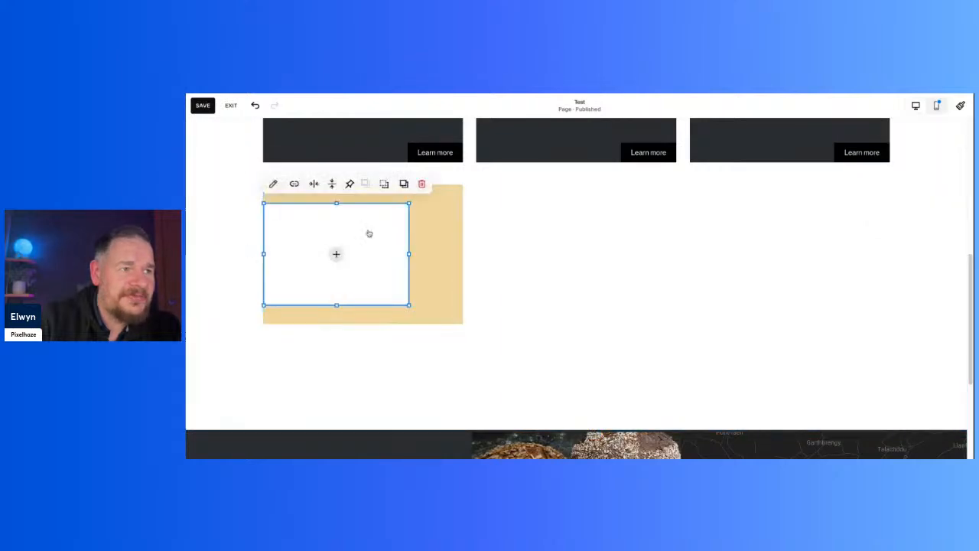
left_click_drag(295, 250, 296, 235)
- Resize the empty image block into a small square inset below the yellow shape's top edge, using the card images above as a guide
scroll(588, 275, "up", 4)
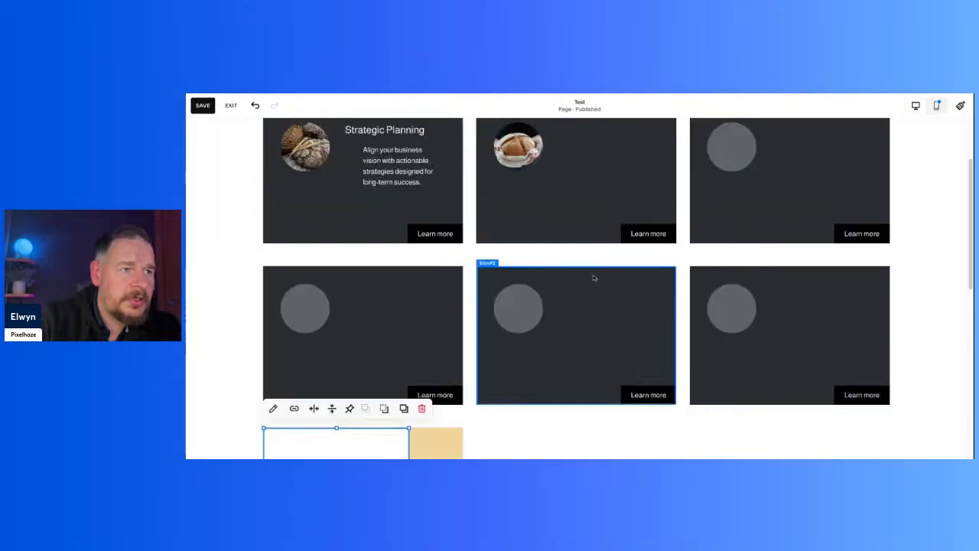
scroll(585, 275, "down", 1)
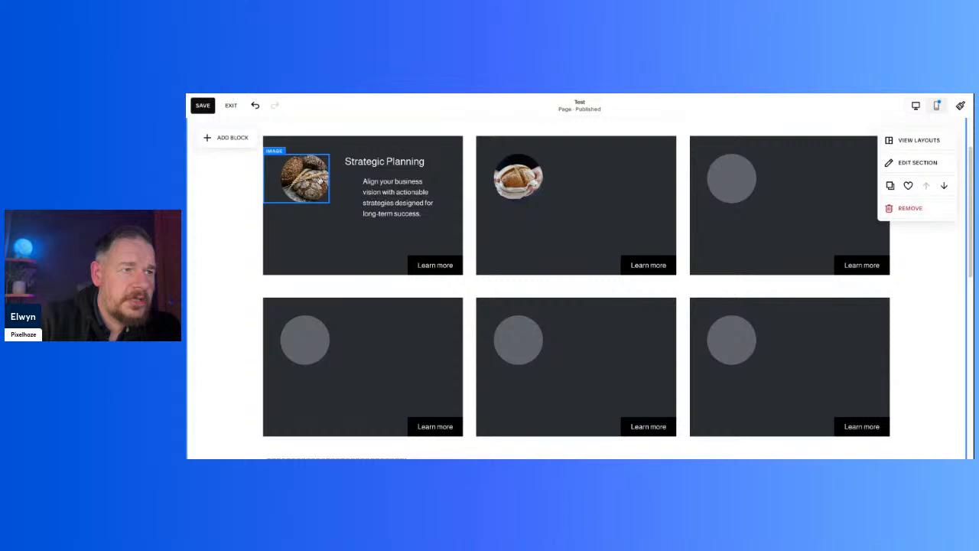
scroll(313, 199, "down", 3)
left_click(334, 237)
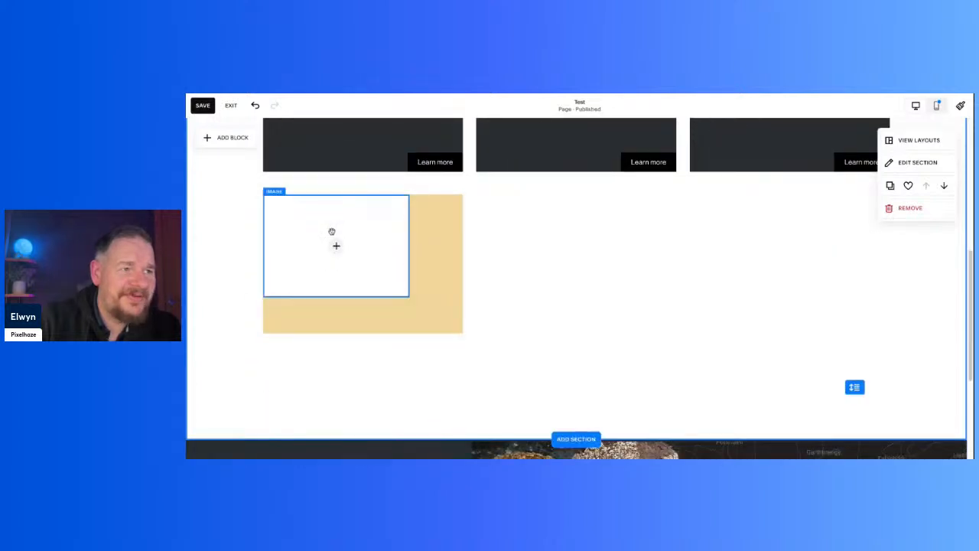
left_click_drag(335, 194, 337, 211)
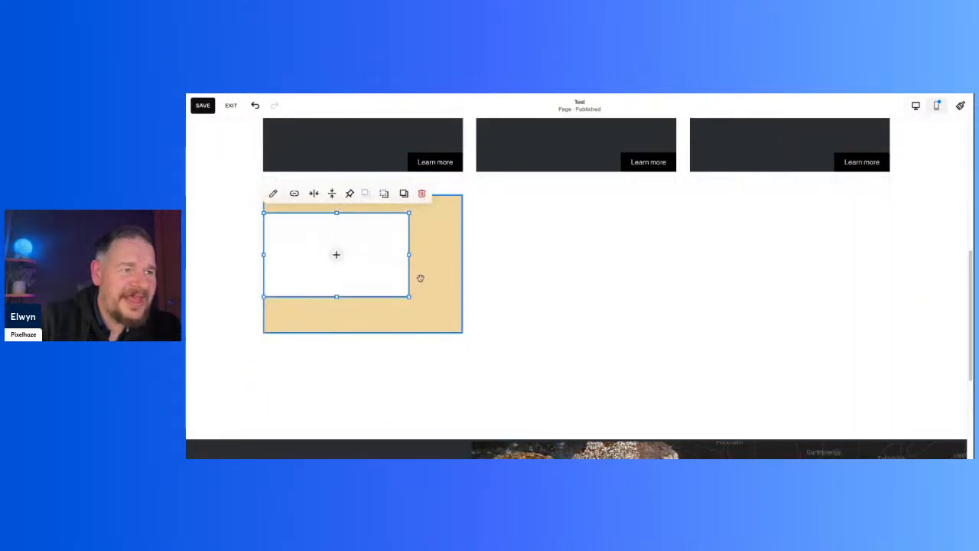
left_click_drag(409, 253, 403, 254)
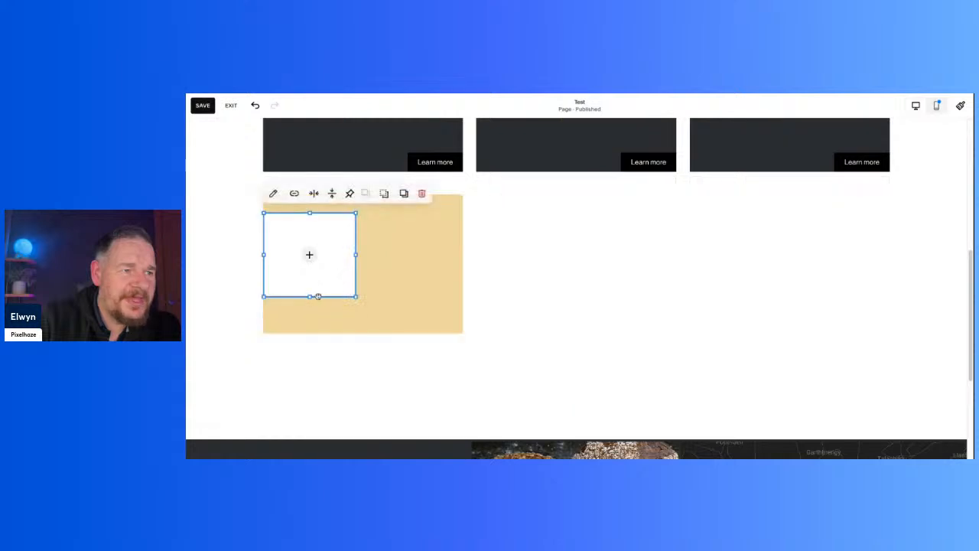
left_click_drag(310, 295, 310, 276)
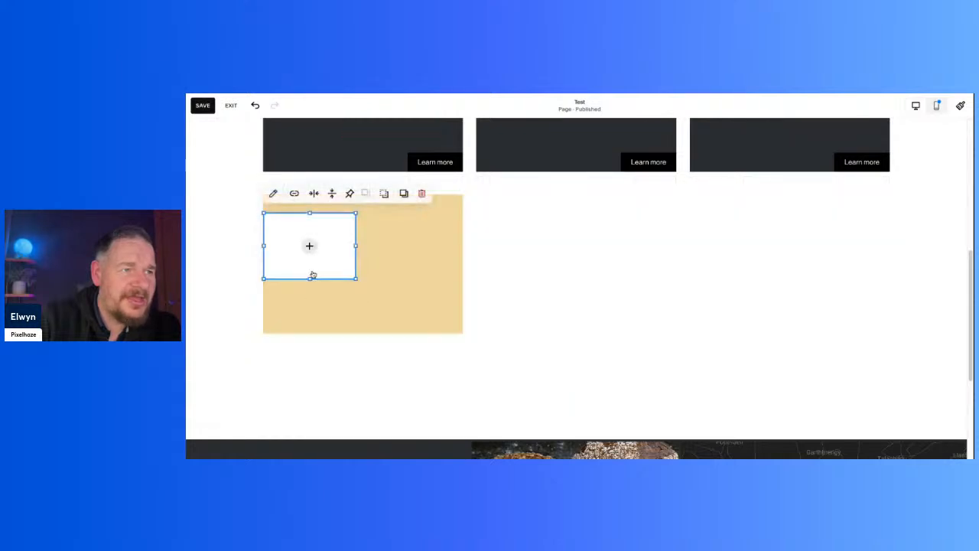
scroll(312, 274, "up", 2)
left_click_drag(354, 351, 352, 352)
left_click(558, 375)
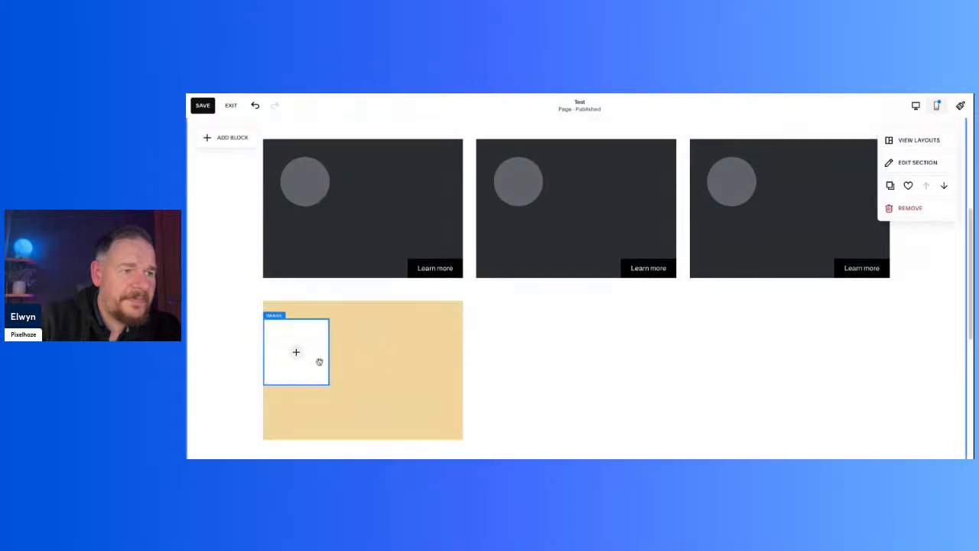
- Fill the image block with the free stock photo of a golden meadow between dark fir trees
left_click(295, 352)
left_click(296, 352)
left_click(296, 353)
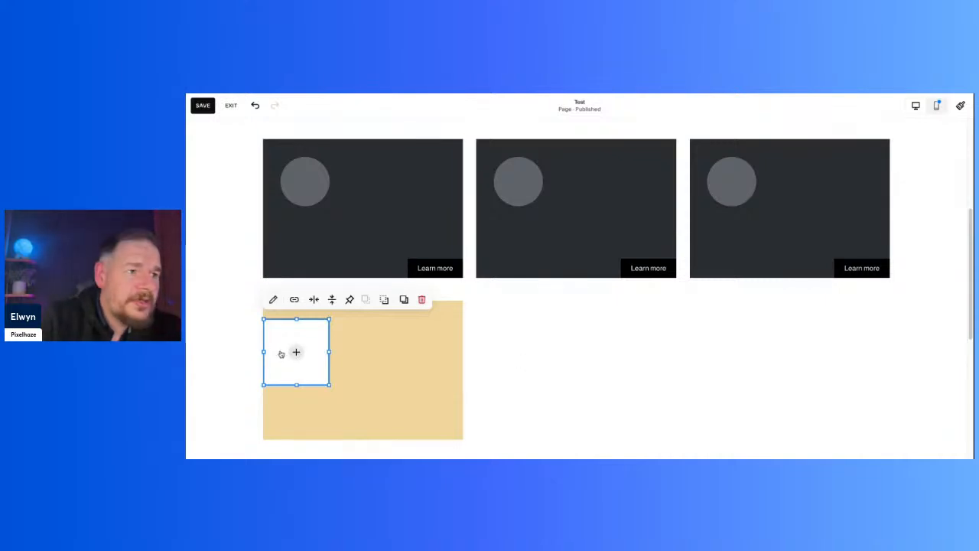
left_click(296, 352)
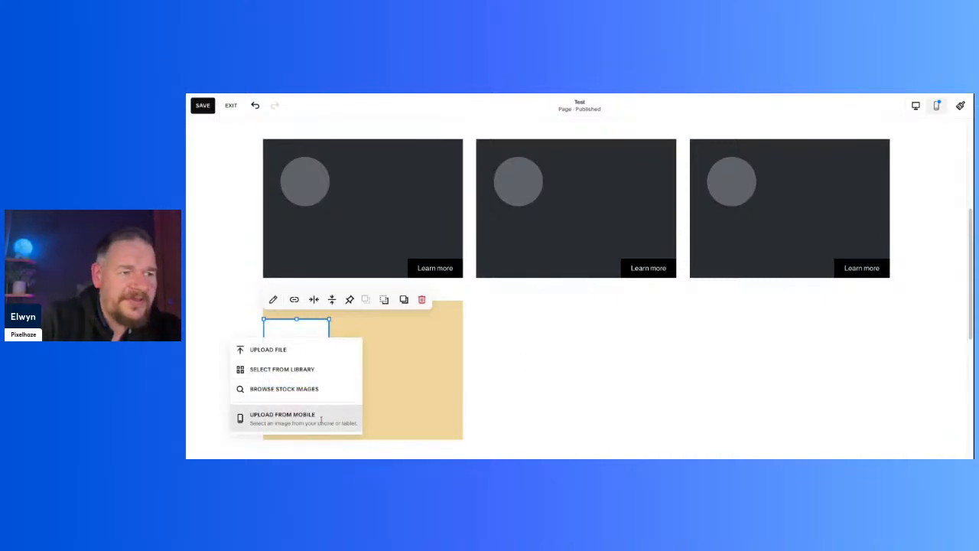
left_click(315, 390)
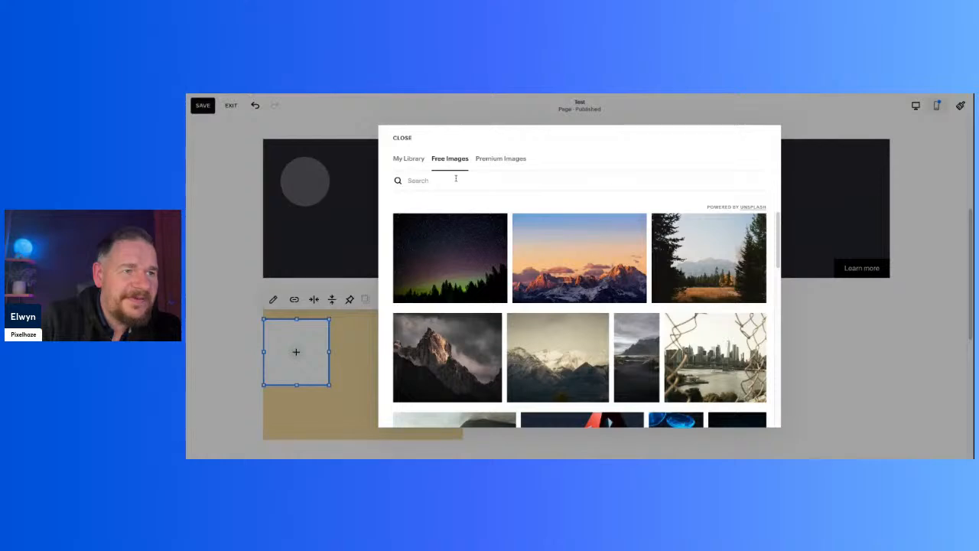
left_click(680, 266)
left_click(509, 342)
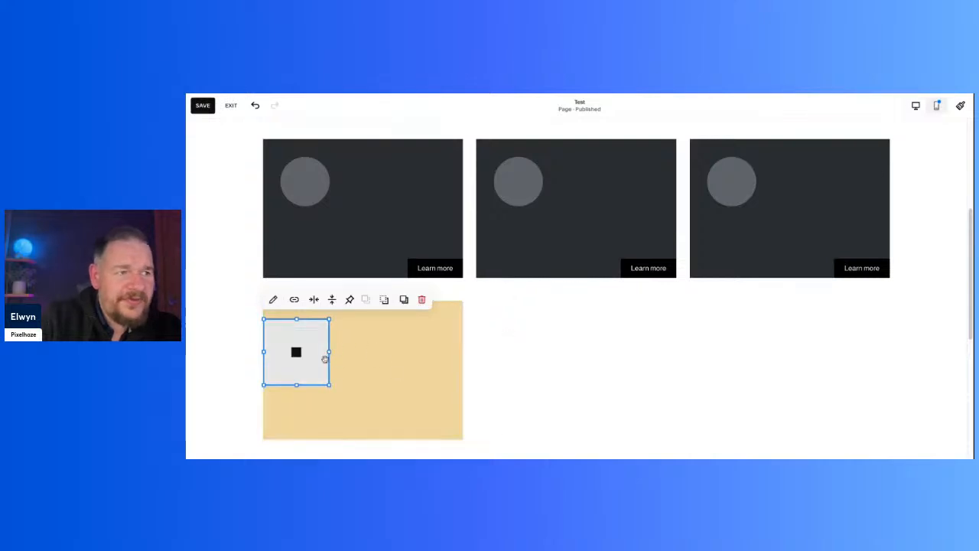
left_click(246, 356)
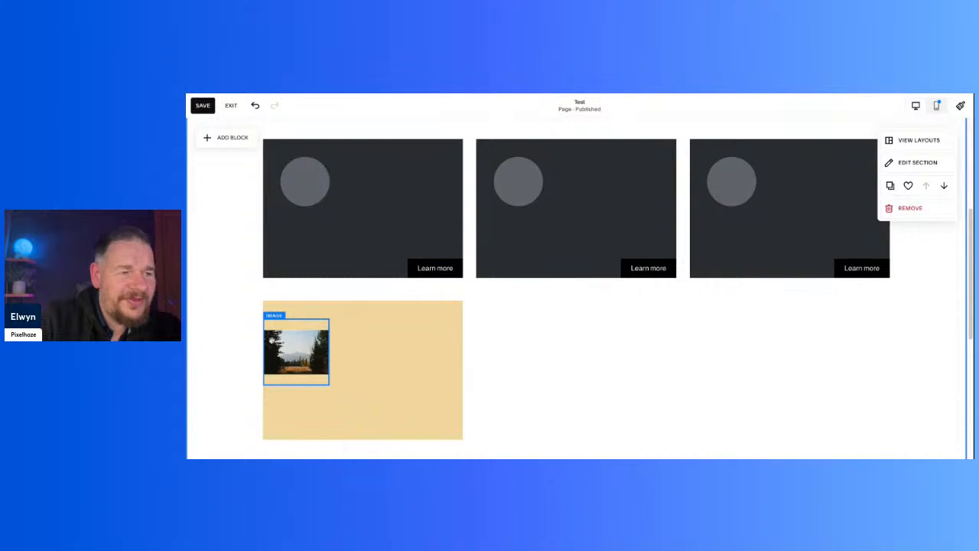
- Set the meadow photo's design to a 1:1 circle shape without stretch
double_click(313, 355)
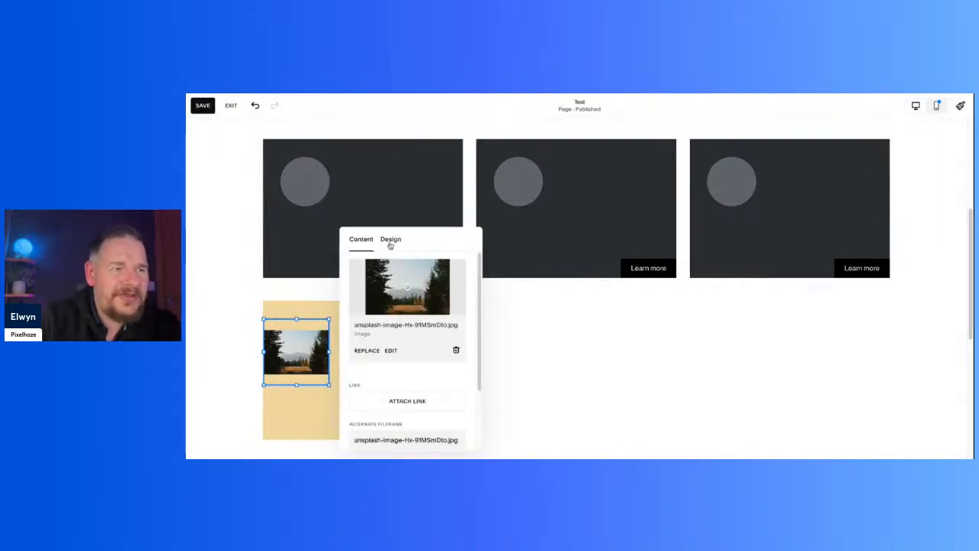
left_click(390, 240)
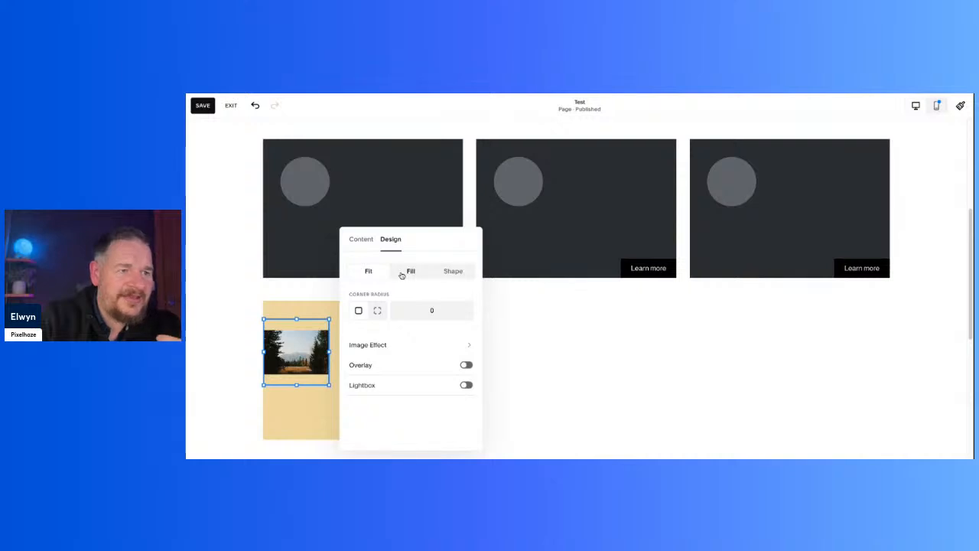
left_click(243, 350)
left_click(310, 349)
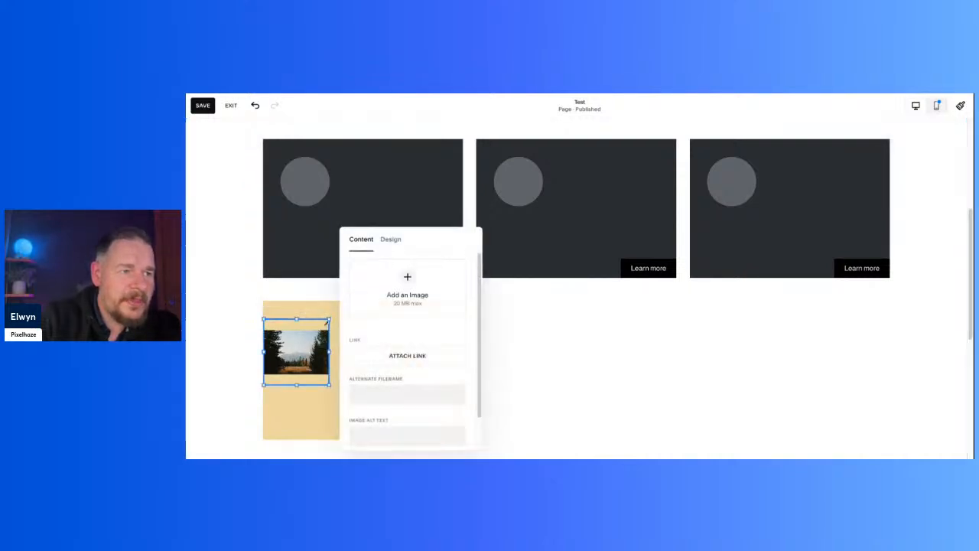
left_click(392, 240)
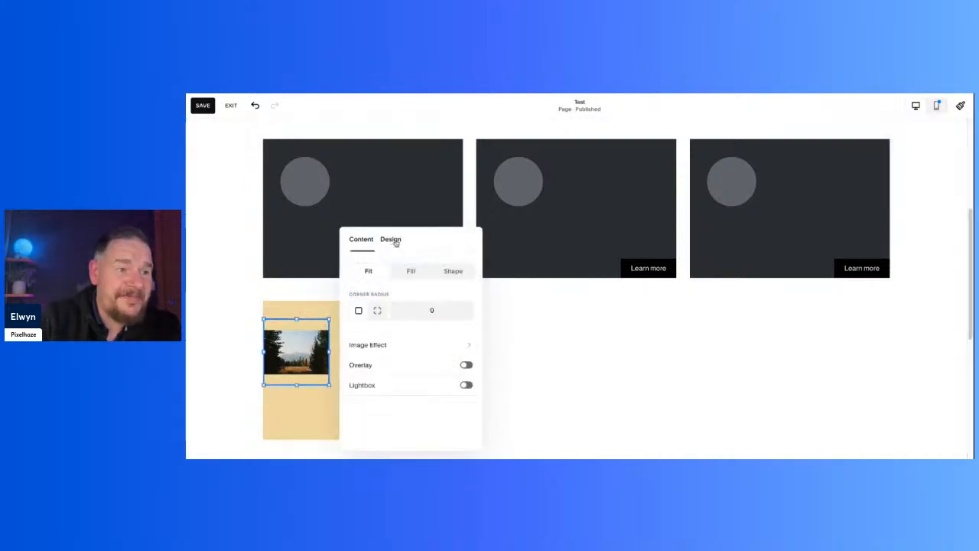
left_click(456, 273)
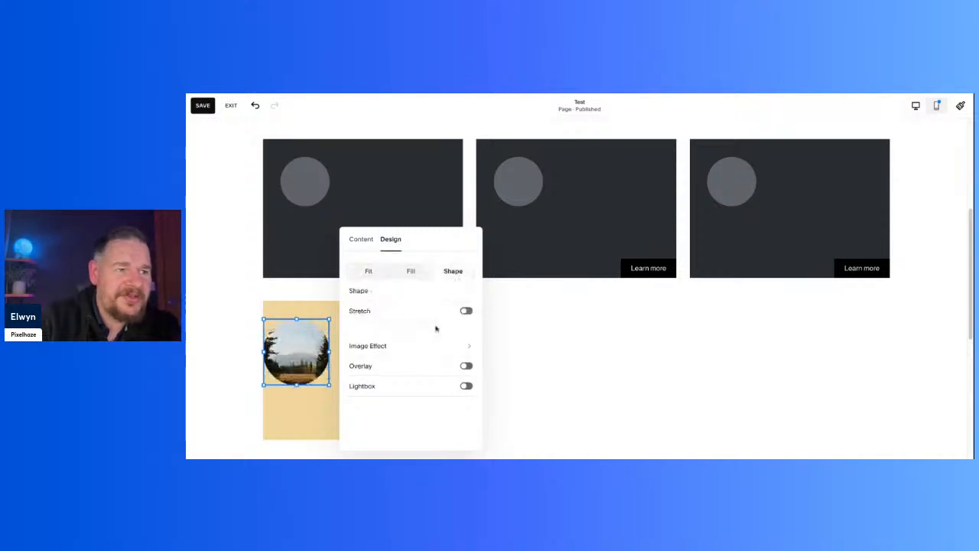
left_click(457, 293)
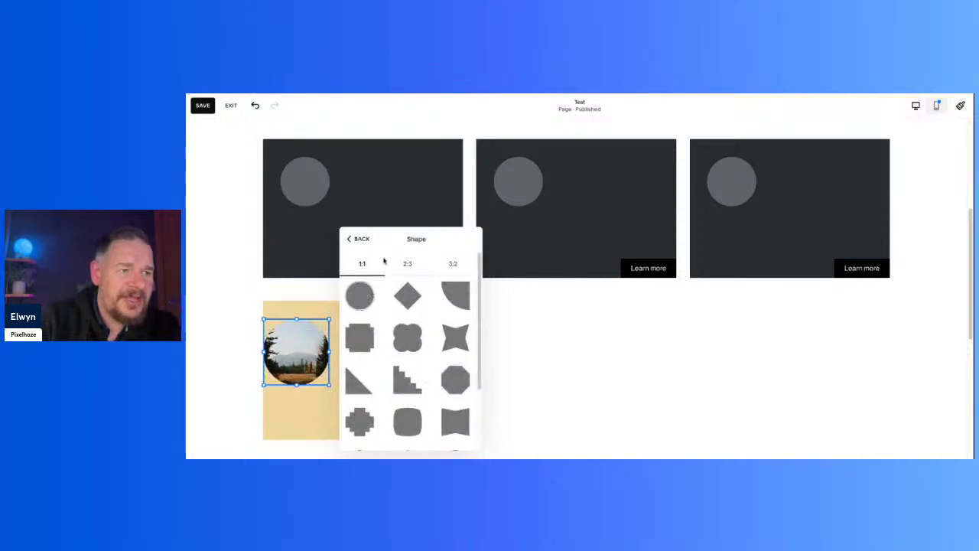
left_click(358, 239)
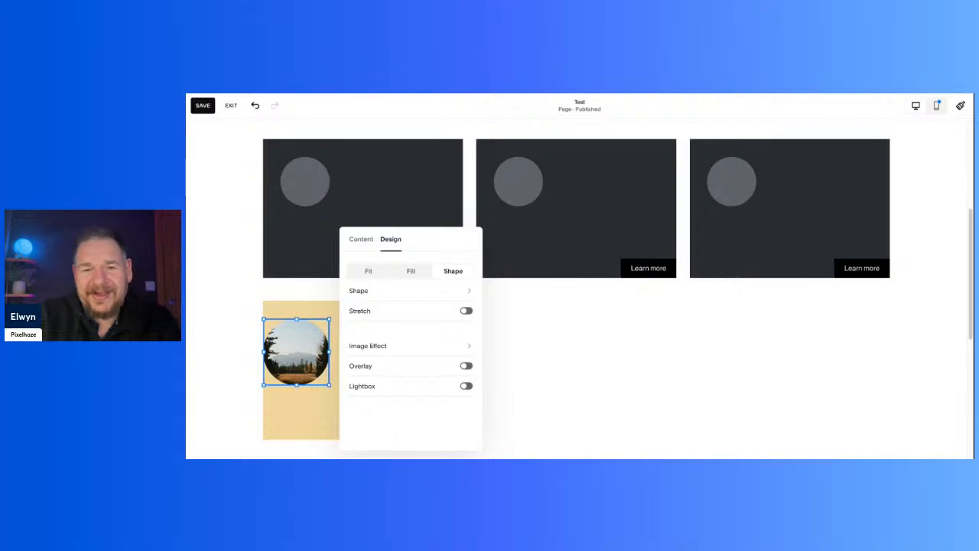
left_click(628, 369)
- Try to extend the circular photo block past the left edge of the yellow shape
left_click(287, 352)
left_click_drag(264, 352, 238, 359)
left_click(237, 359)
left_click(306, 356)
left_click_drag(292, 351, 243, 361)
left_click(243, 361)
left_click(304, 359)
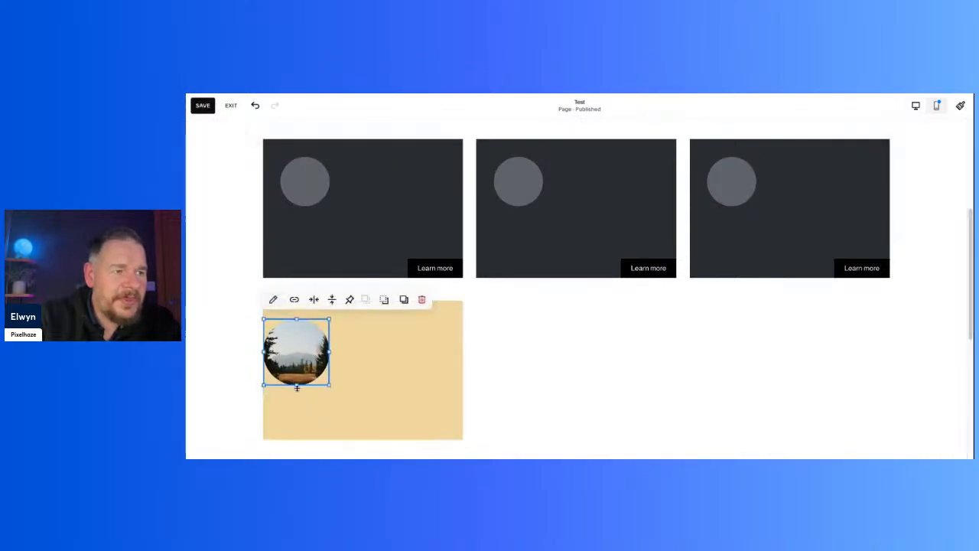
mouse_move(264, 352)
left_mouse_down()
mouse_move(289, 352)
mouse_move(257, 361)
left_mouse_up()
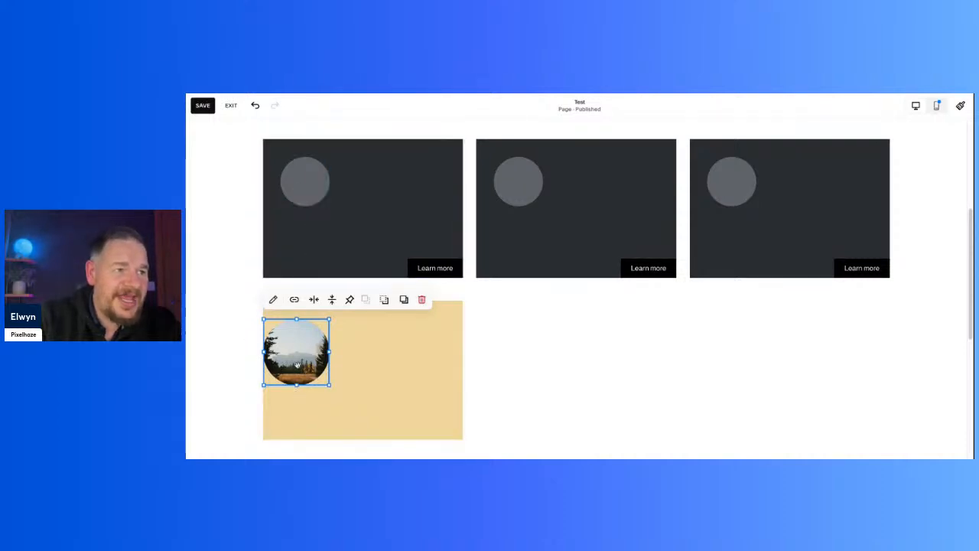
- Shorten the circular photo block so its circle matches the card images above, and align the image to the right within its block
left_click_drag(297, 386, 301, 371)
left_click(566, 380)
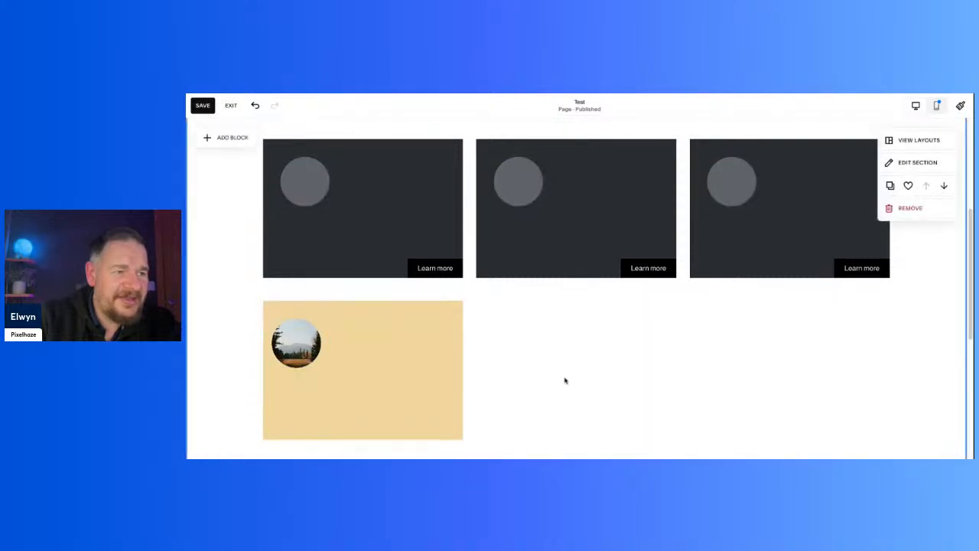
left_click(315, 351)
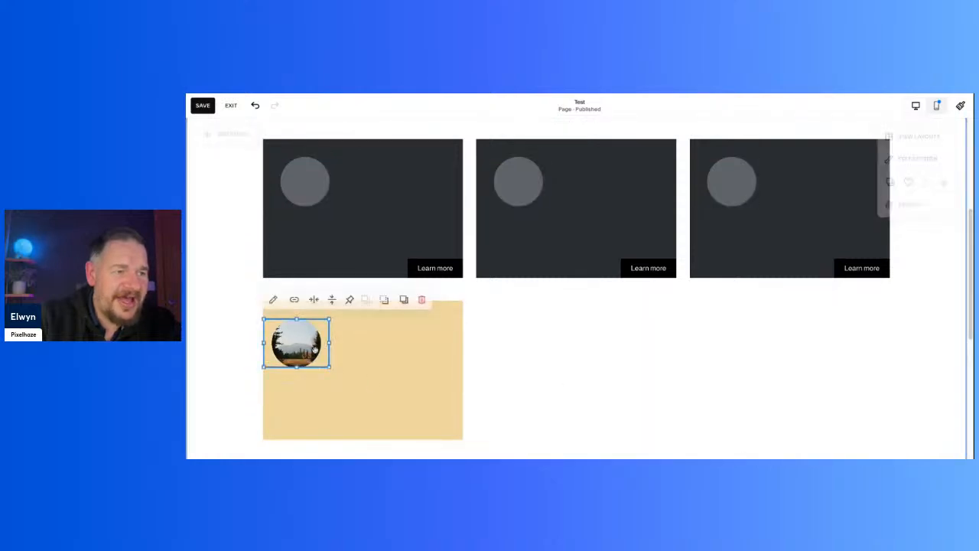
left_click(314, 299)
left_click(337, 320)
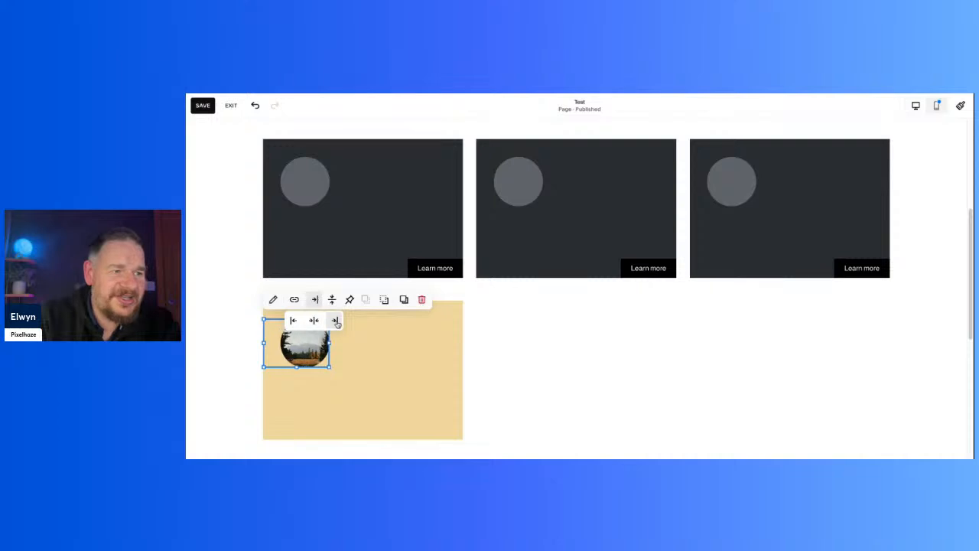
left_click(533, 378)
- Add a text block and place it on the yellow shape beside the circular photo, mirroring the Strategic Planning card's layout
scroll(540, 387, "up", 2)
scroll(540, 387, "down", 2)
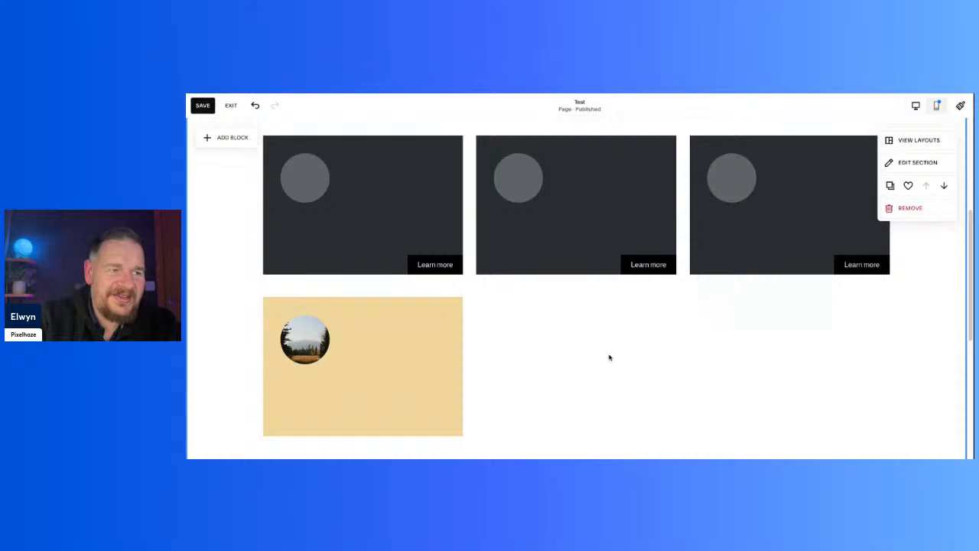
scroll(531, 329, "up", 2)
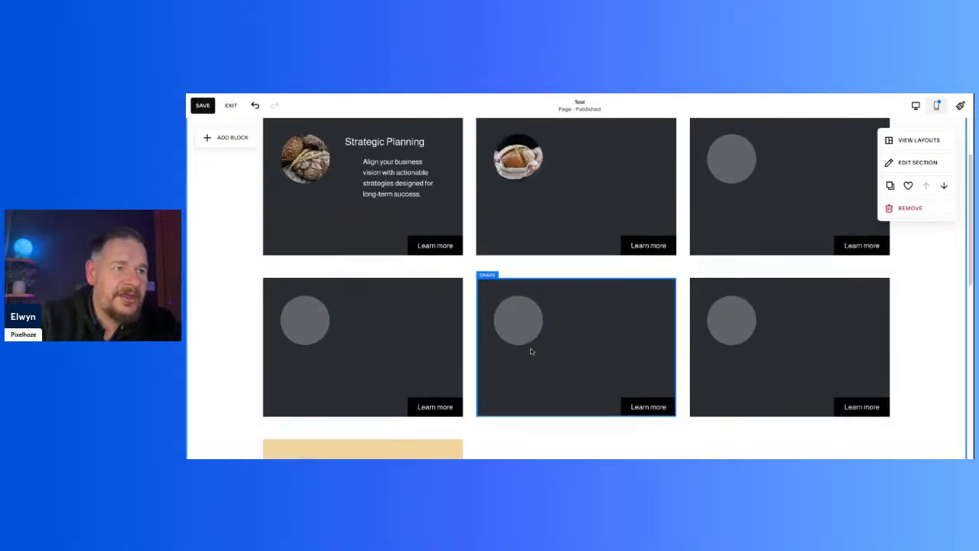
scroll(531, 352, "up", 1)
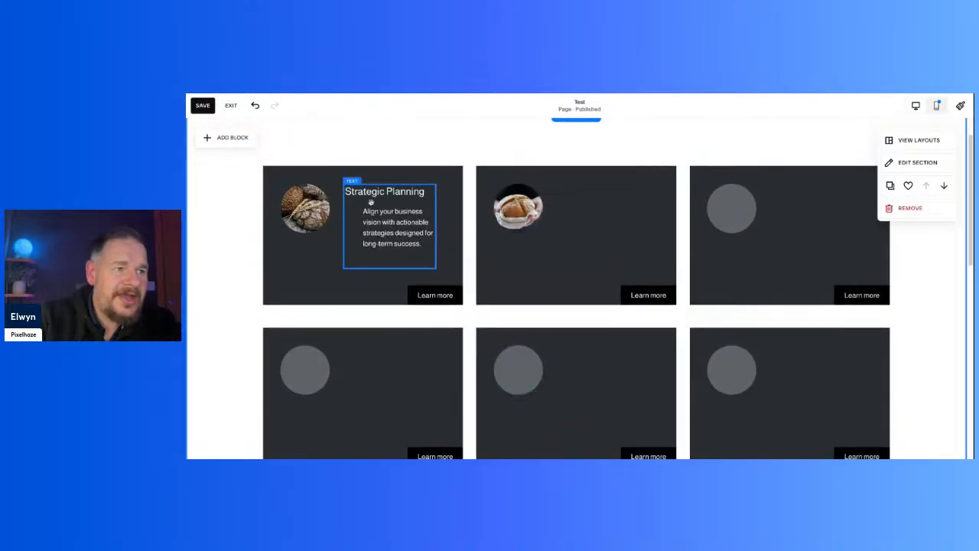
scroll(365, 223, "down", 3)
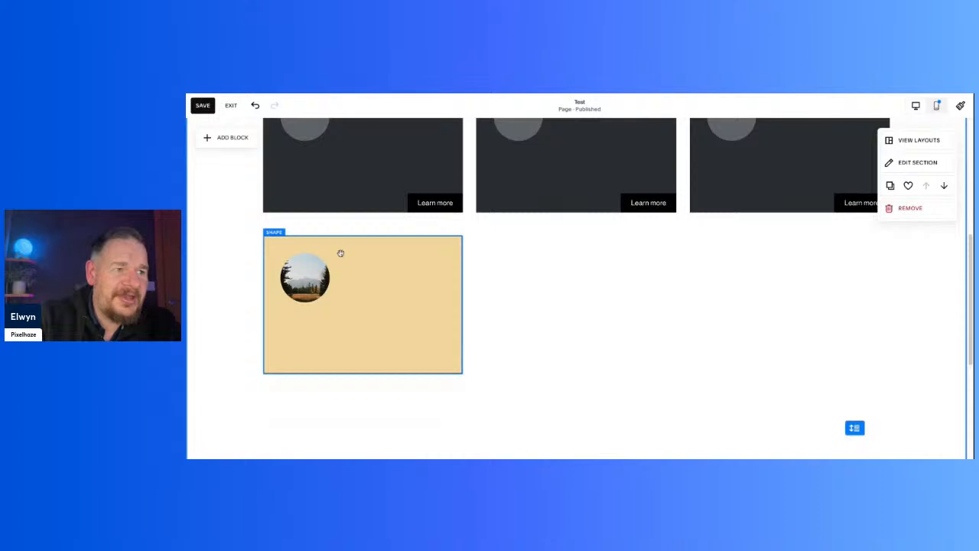
left_click(225, 136)
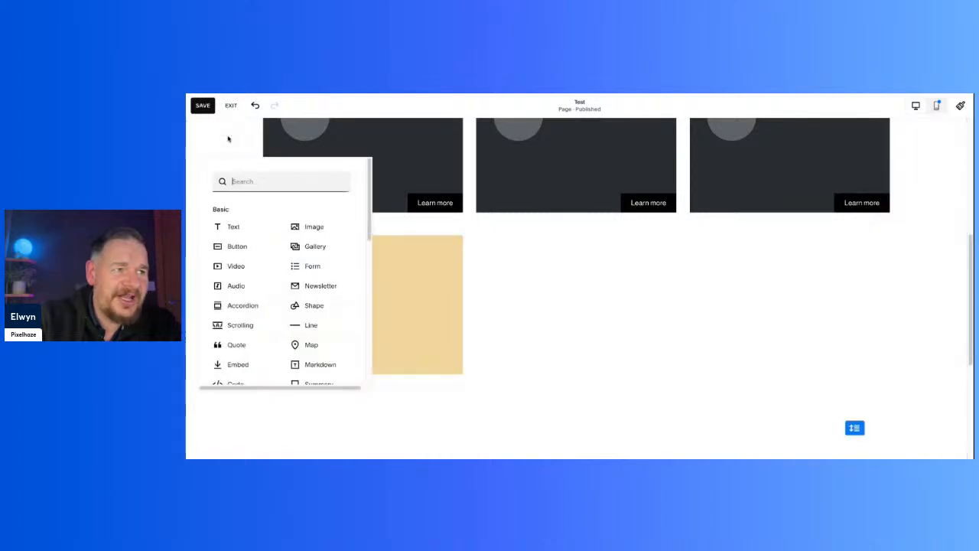
left_click(234, 226)
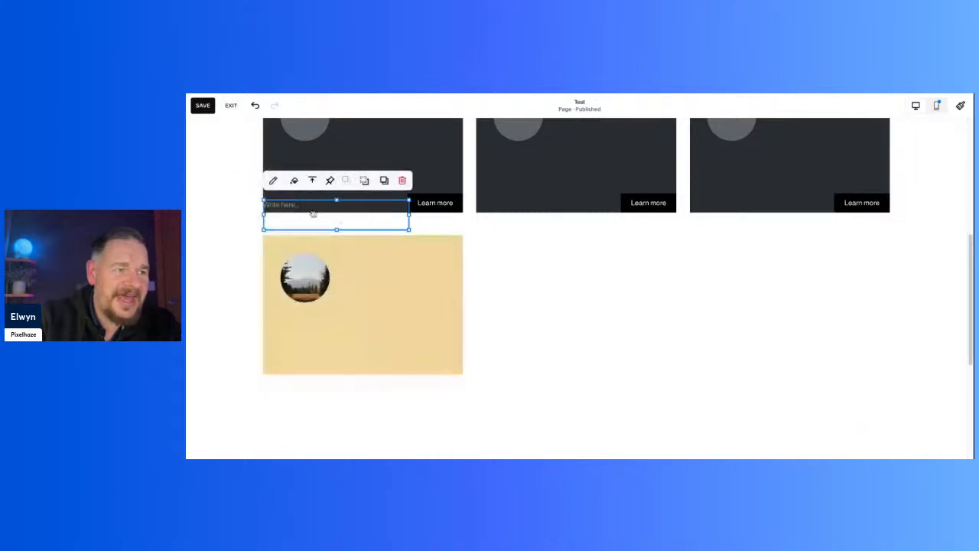
left_click_drag(285, 212, 389, 352)
left_click(577, 323)
scroll(578, 324, "up", 5)
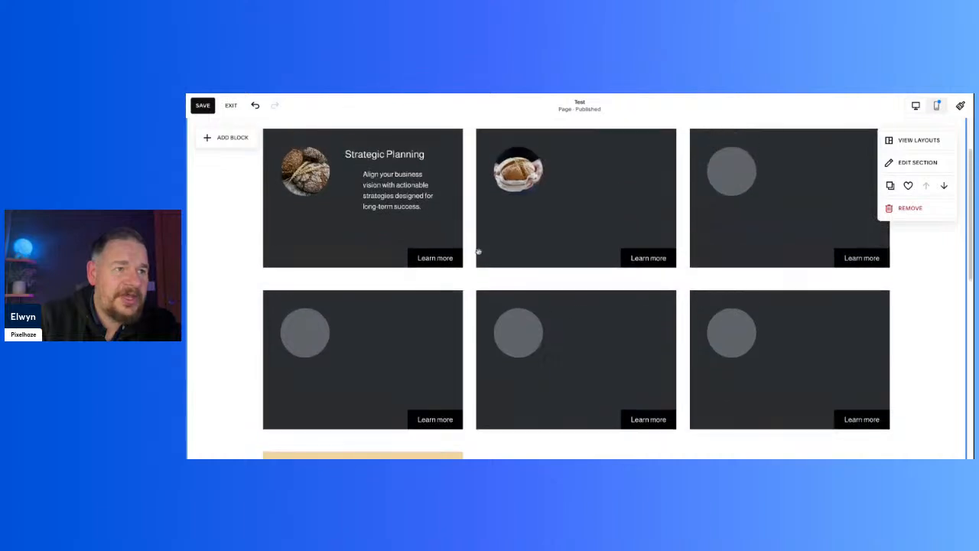
scroll(411, 291, "down", 10)
scroll(411, 291, "up", 4)
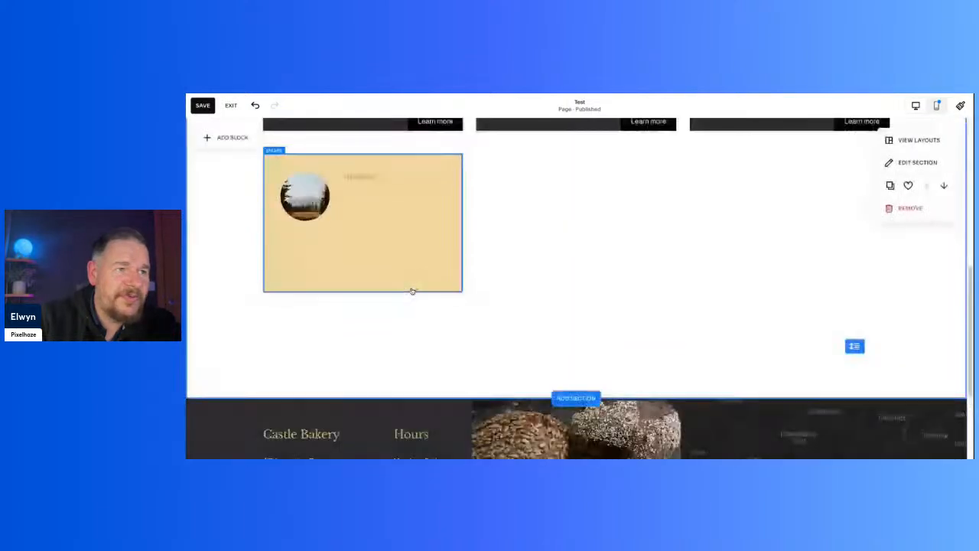
- Copy the Strategic Planning card's paragraph, "Align your business vision with actionable strategies designed for long-term success.", into the new text block on the yellow shape
scroll(410, 284, "up", 6)
double_click(411, 282)
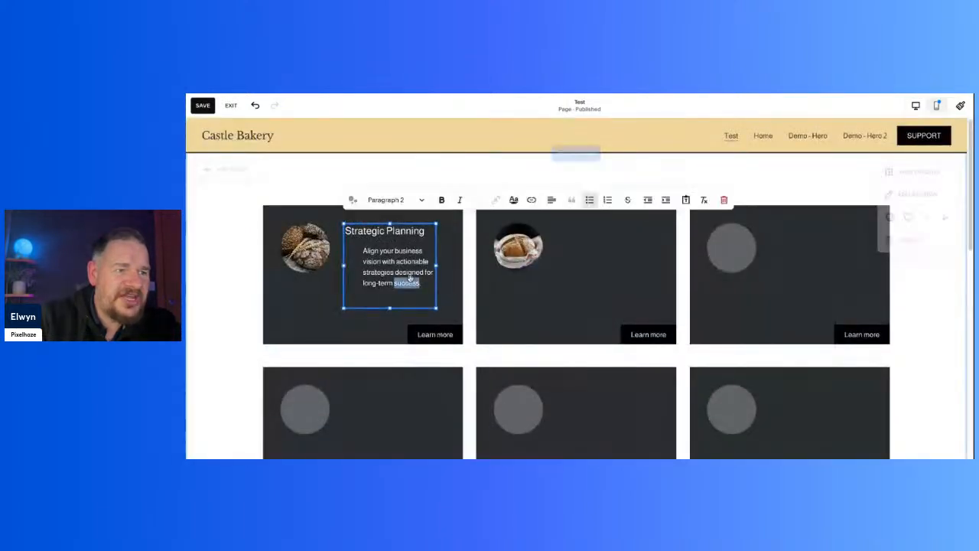
left_click(423, 281)
left_click_drag(422, 283, 361, 251)
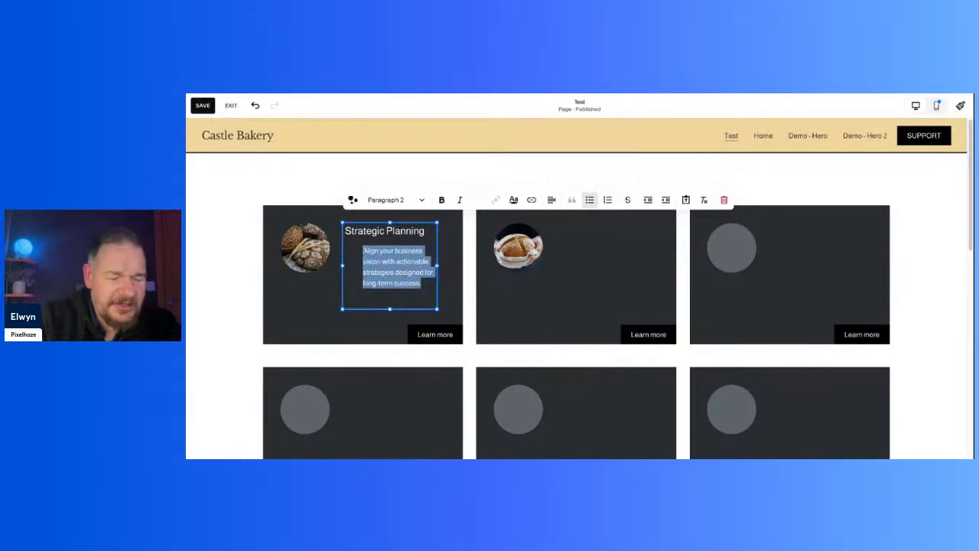
scroll(372, 306, "down", 6)
scroll(379, 283, "up", 1)
left_click(371, 194)
double_click(369, 186)
type("Align our business vision with achievable strategies designed for long-term success.")
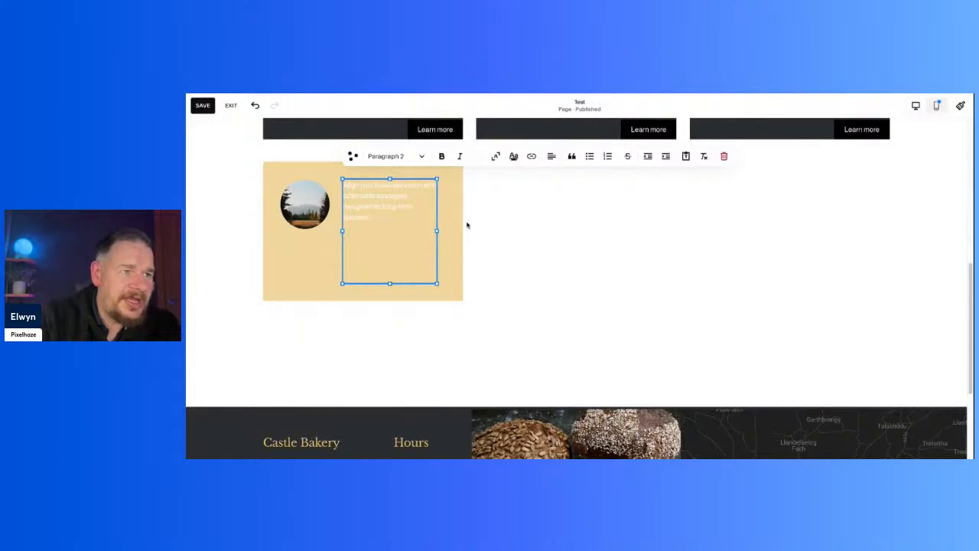
- Add the line "Block Title" above the pasted paragraph and format it as Paragraph 1
key("Return")
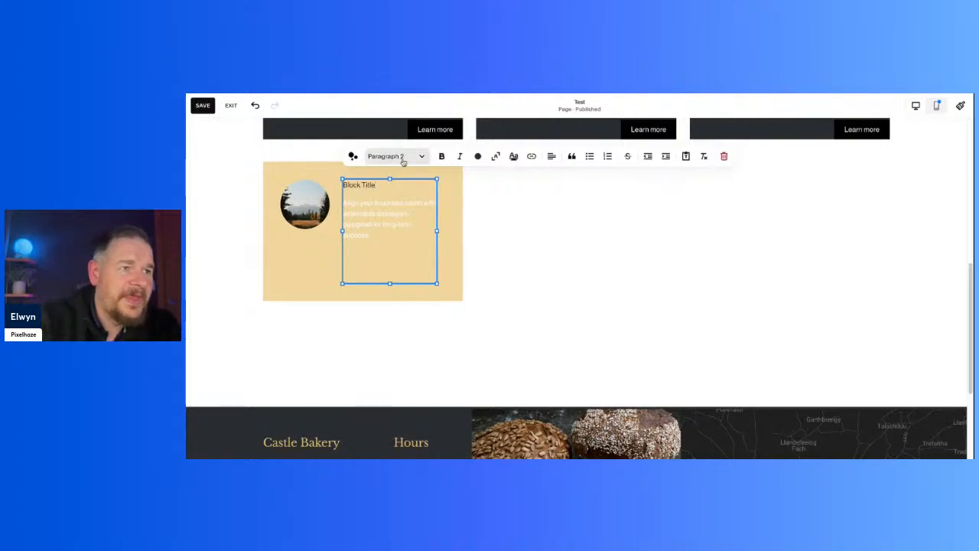
left_click(403, 158)
left_click(399, 257)
left_click(548, 260)
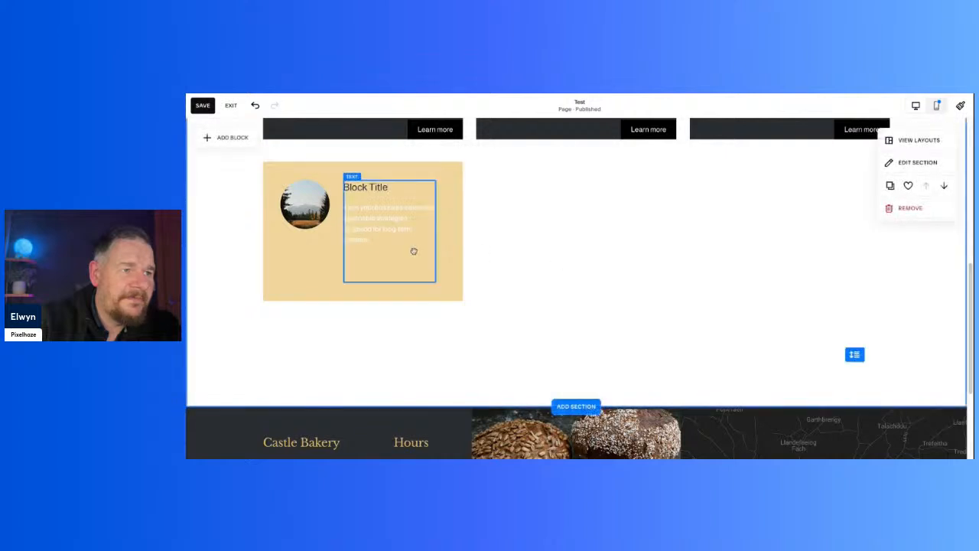
- Change the text colour of the yellow card's body paragraph to the darkest palette colour
left_click(391, 231)
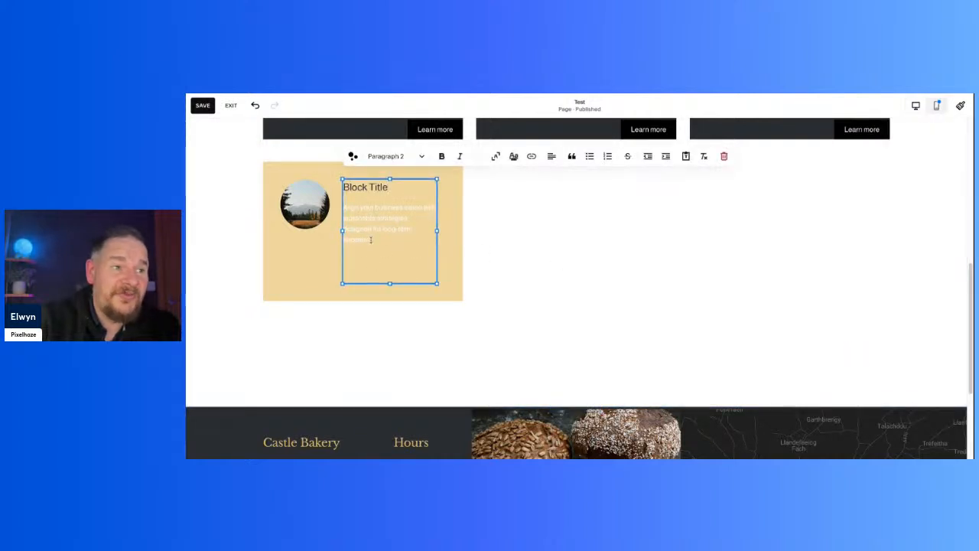
left_click_drag(370, 238, 334, 210)
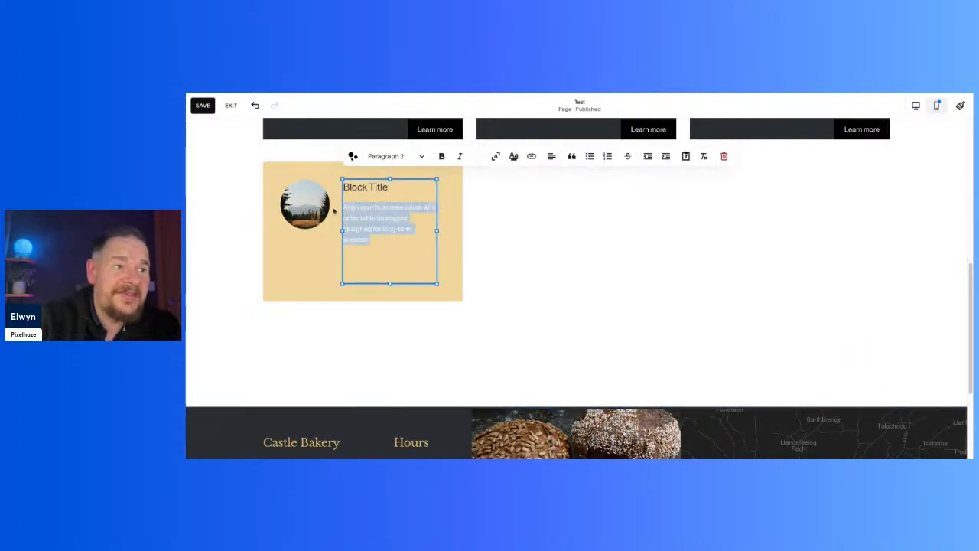
left_click(478, 156)
left_click(521, 206)
left_click(669, 351)
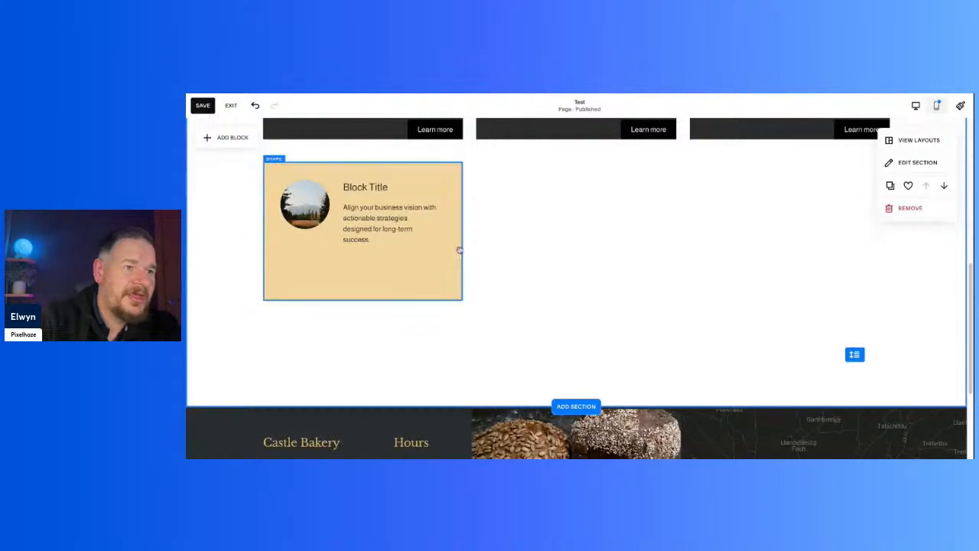
scroll(633, 297, "up", 2)
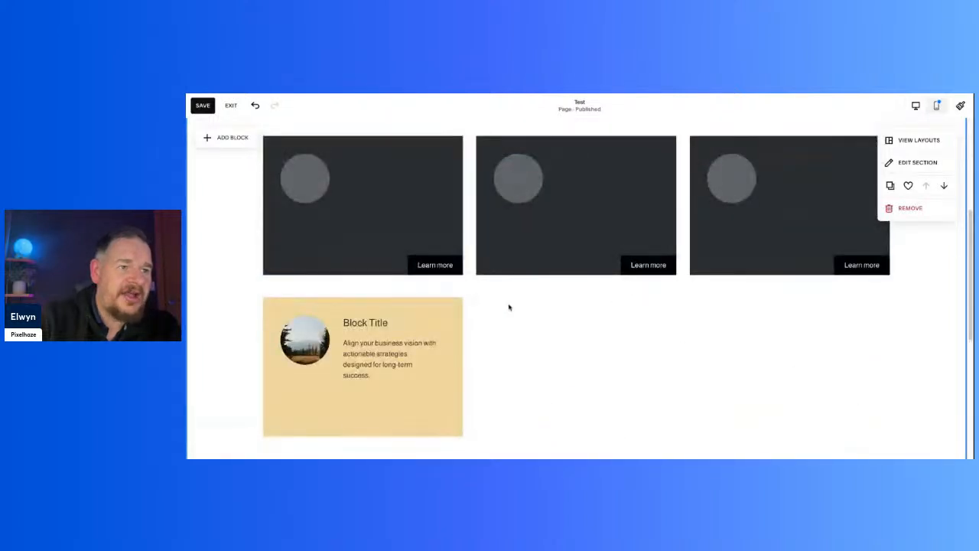
scroll(509, 306, "down", 1)
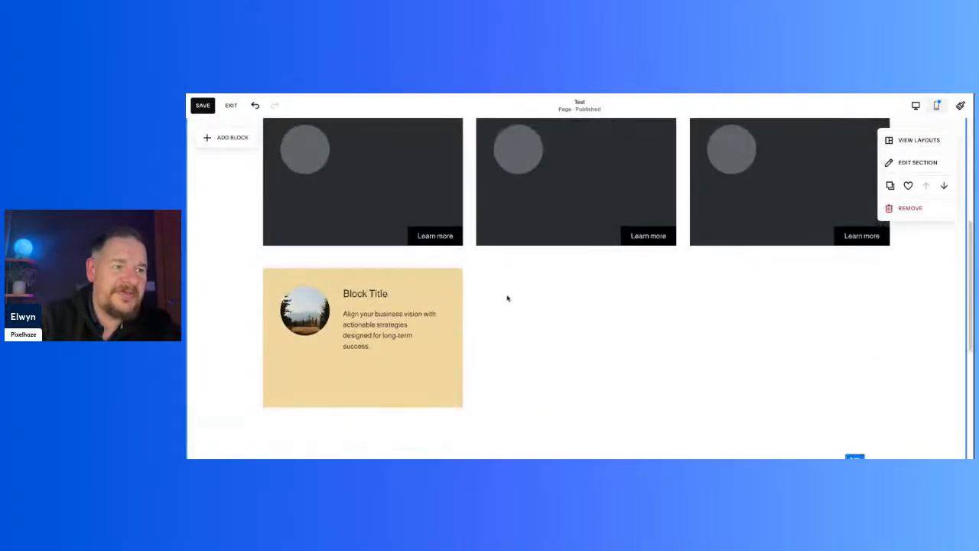
left_click(397, 345)
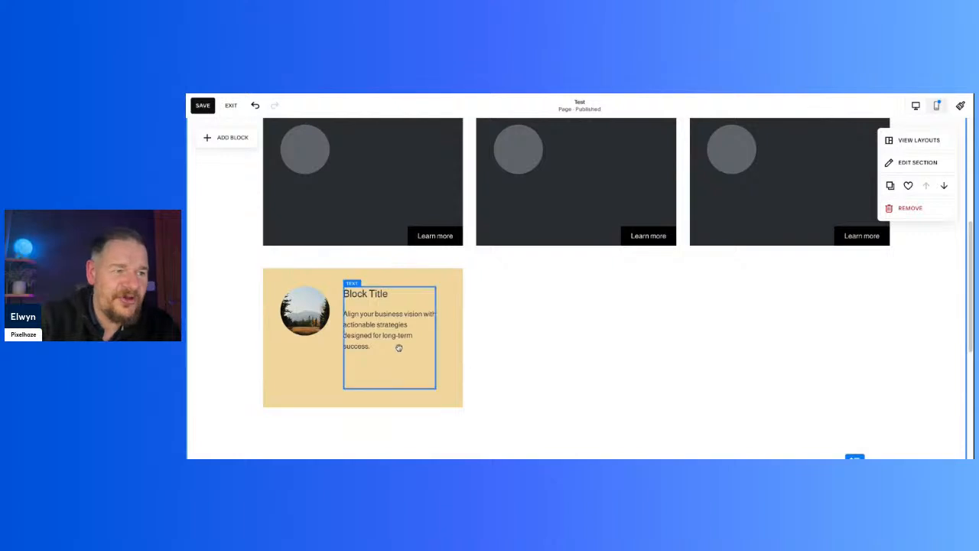
left_click(397, 345)
left_click_drag(398, 348, 316, 310)
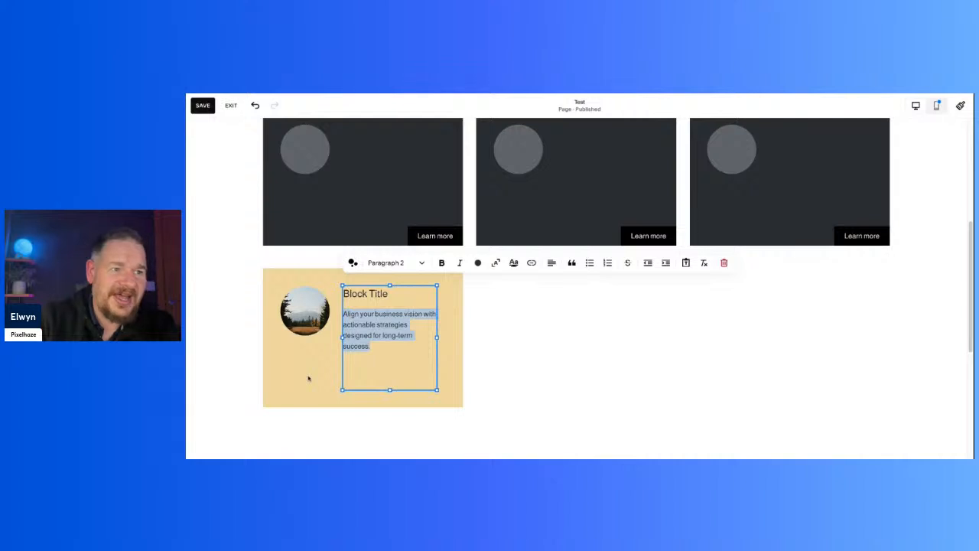
left_click(477, 262)
left_click(579, 337)
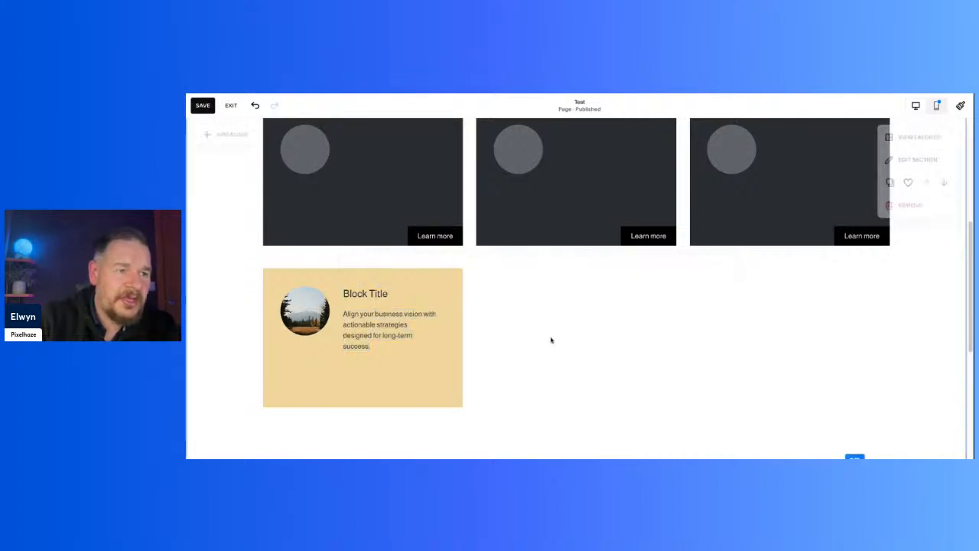
- Change the new card's yellow background shape to the darkest palette colour, matching the cards above
left_click(455, 379)
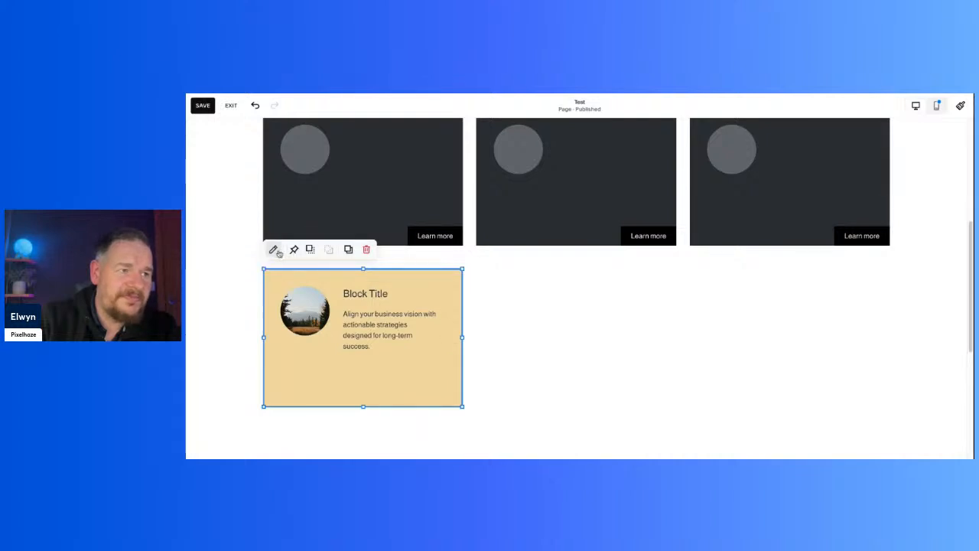
left_click(274, 250)
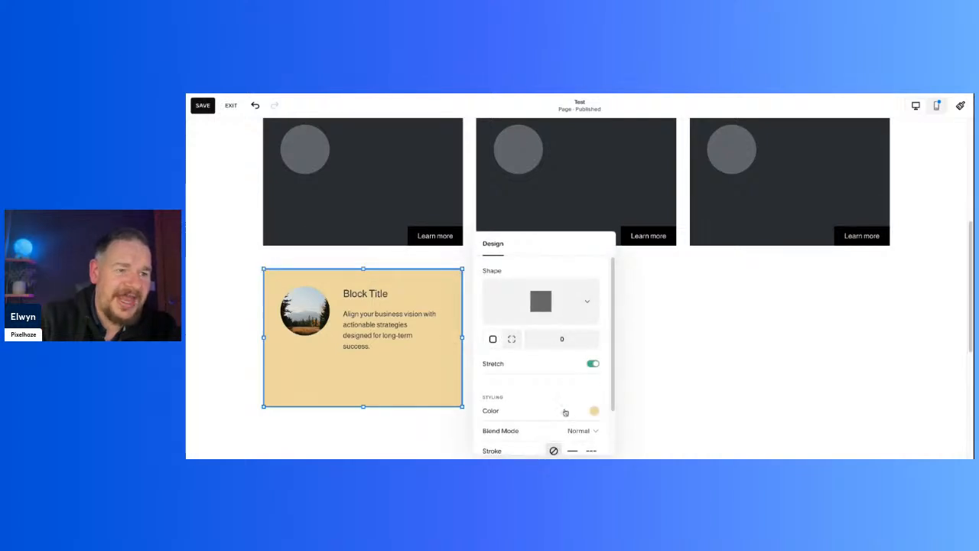
left_click(594, 411)
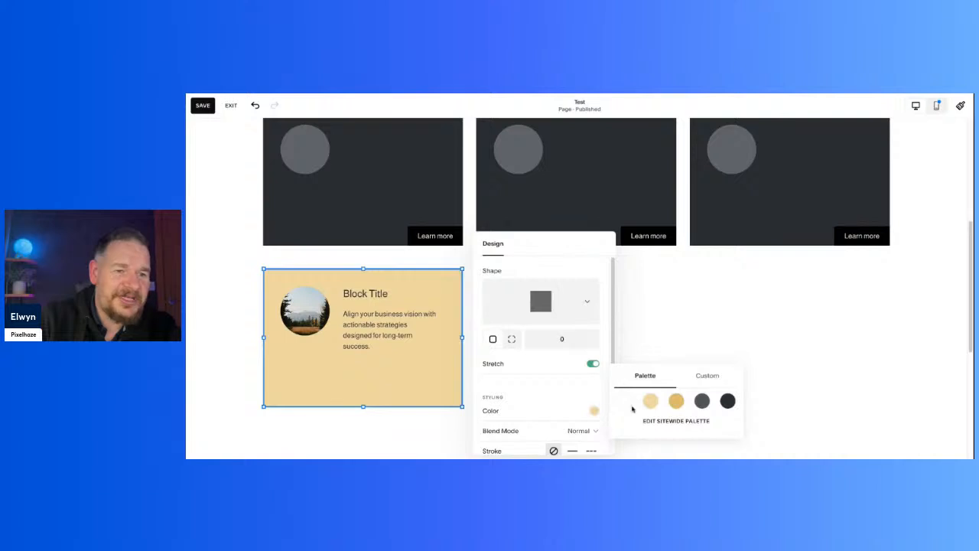
left_click(729, 401)
left_click(728, 303)
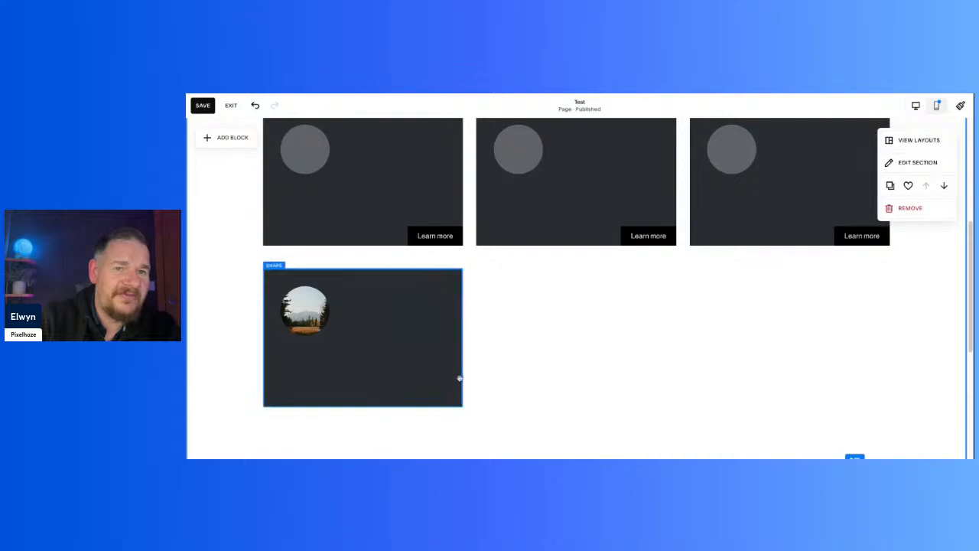
- Set both the title and the body paragraph in the new card's text block to white
left_click(413, 368)
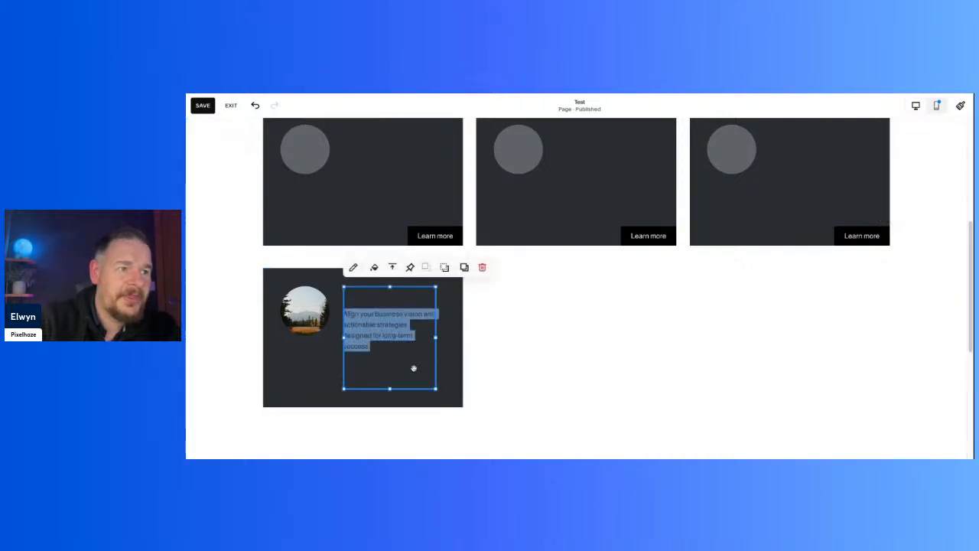
key("Escape")
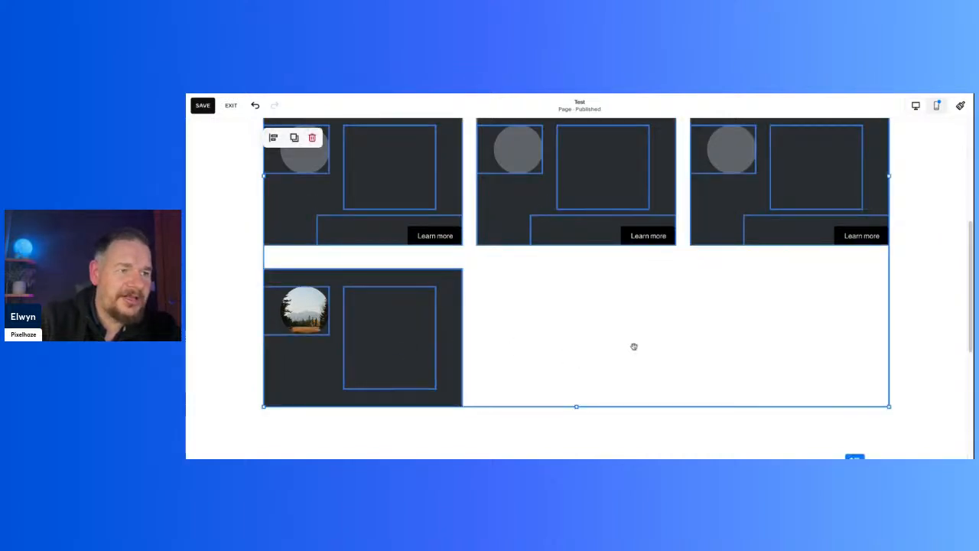
left_click(416, 426)
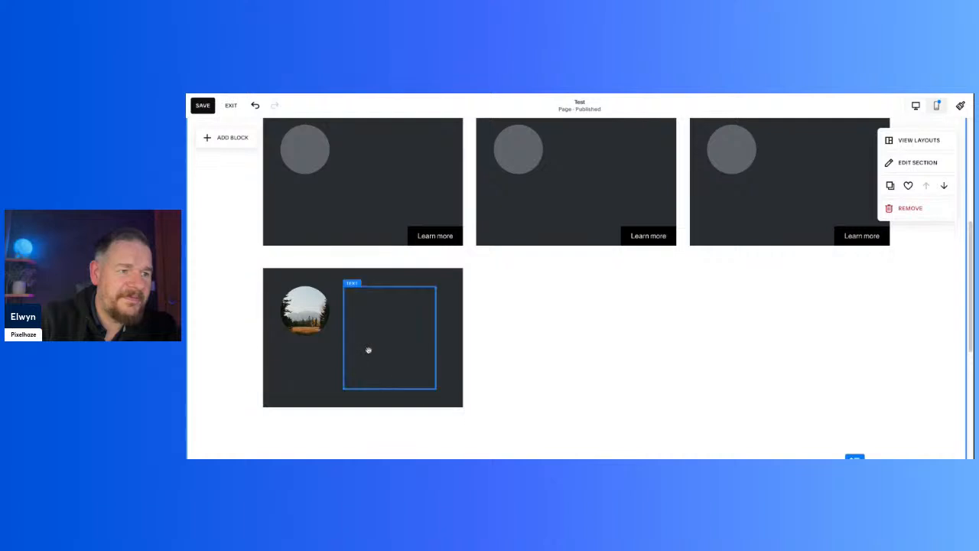
left_click(367, 347)
key("BackSpace")
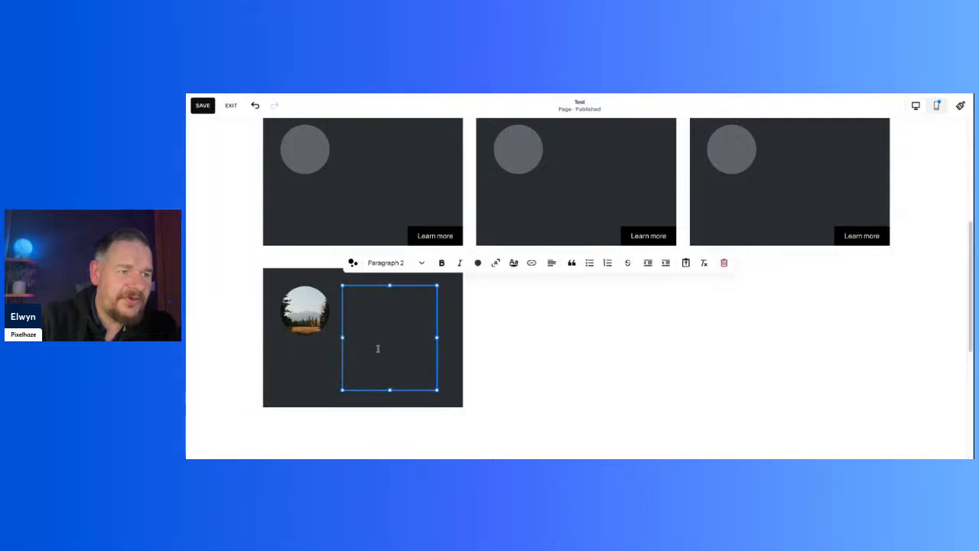
key("ctrl+z")
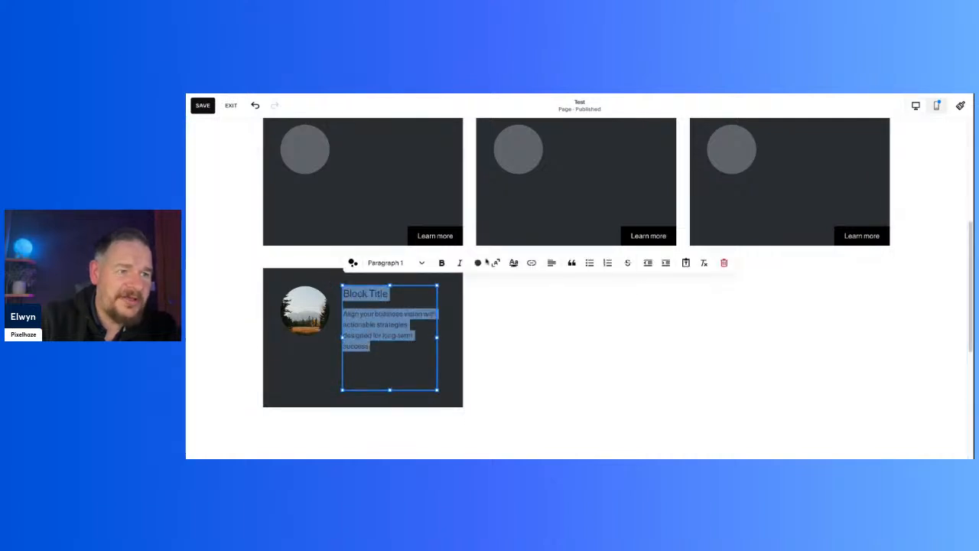
left_click(477, 262)
left_click(430, 314)
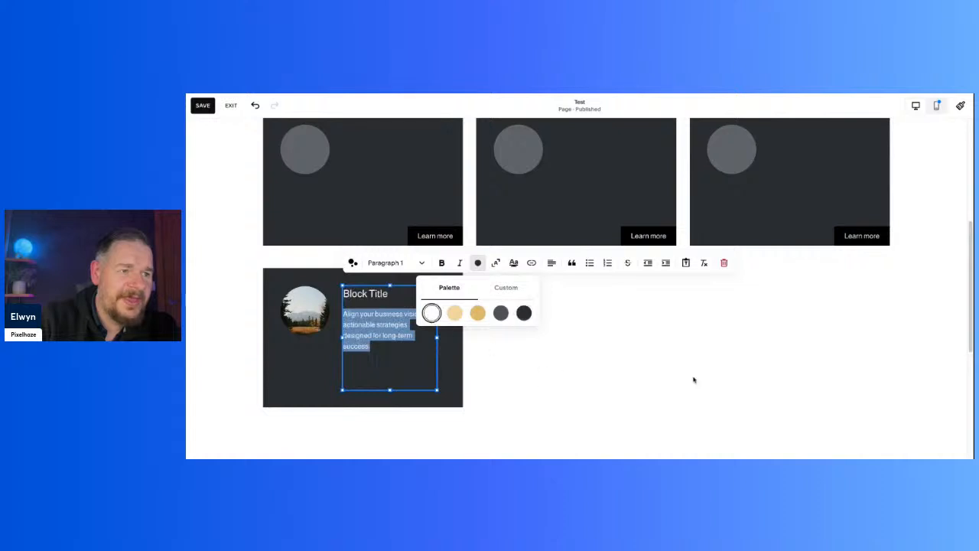
left_click(688, 364)
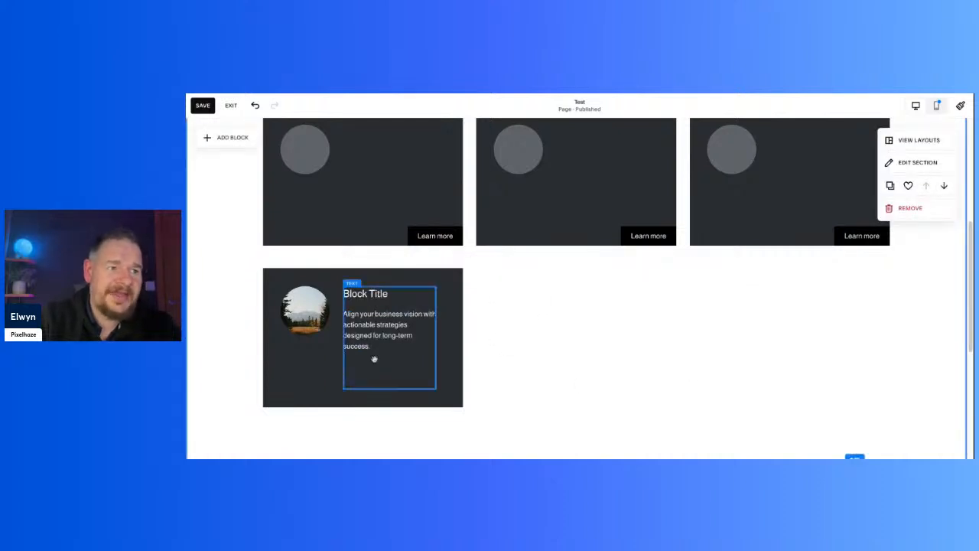
- Format the new card's body paragraph as a bulleted list to match the indentation of the Strategic Planning card
scroll(298, 376, "up", 1)
scroll(297, 376, "up", 5)
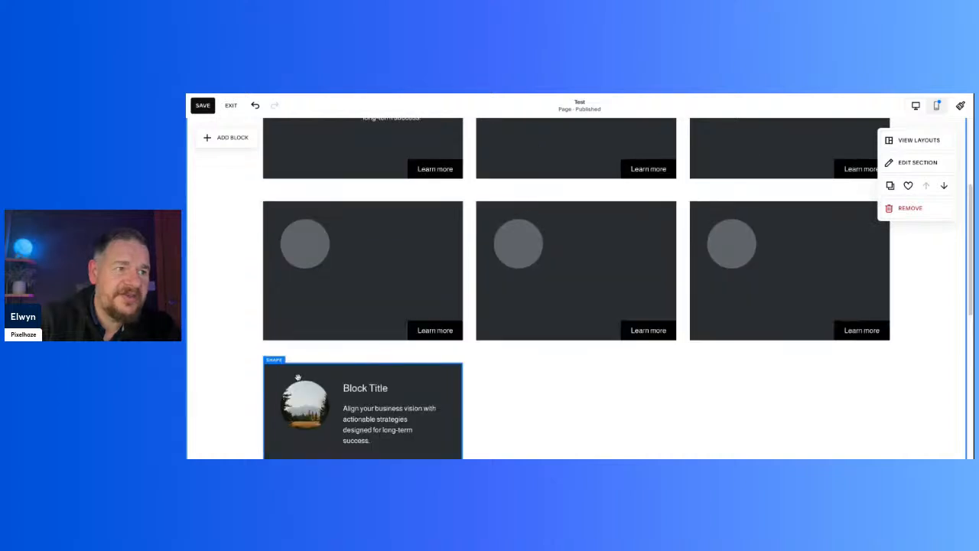
scroll(329, 188, "down", 3)
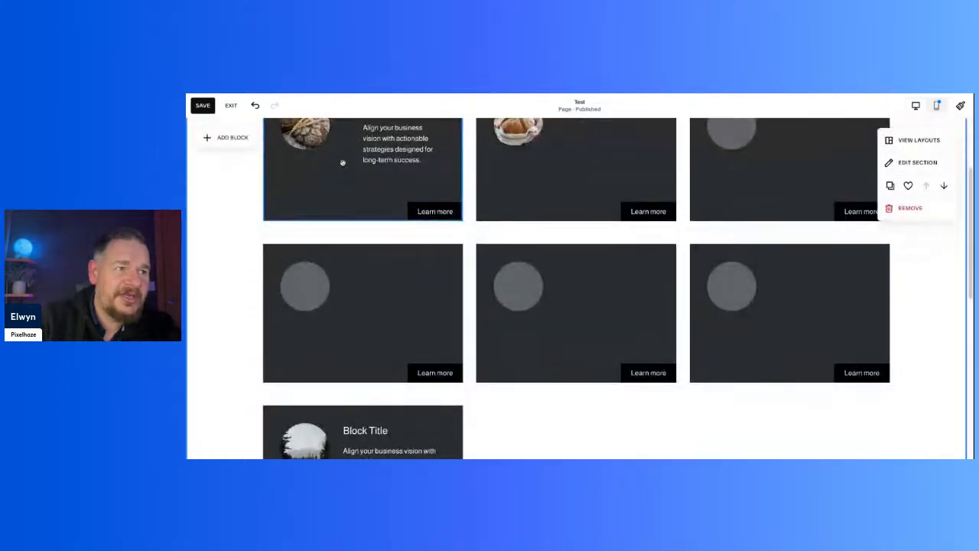
scroll(365, 209, "up", 2)
left_click(407, 212)
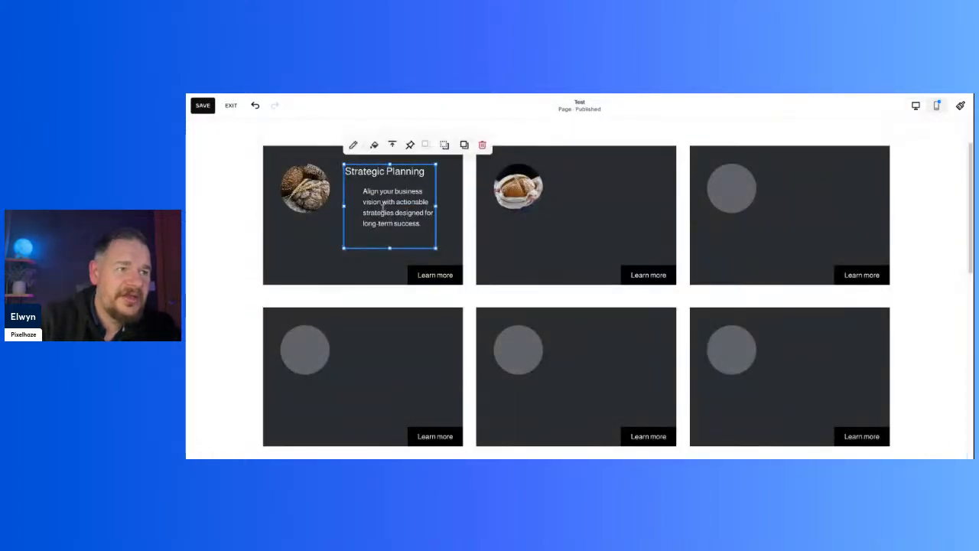
scroll(374, 253, "down", 5)
triple_click(380, 233)
left_click(376, 239)
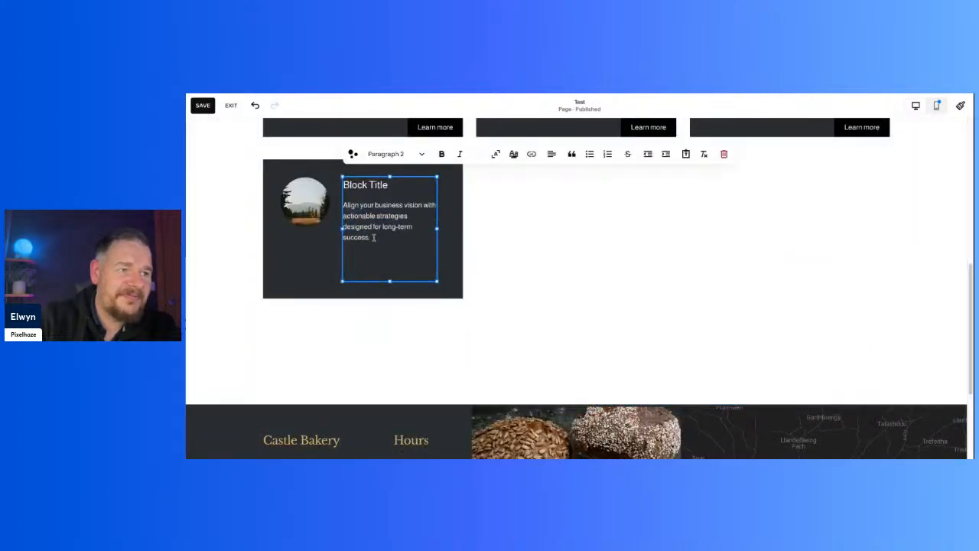
left_click_drag(375, 239, 338, 208)
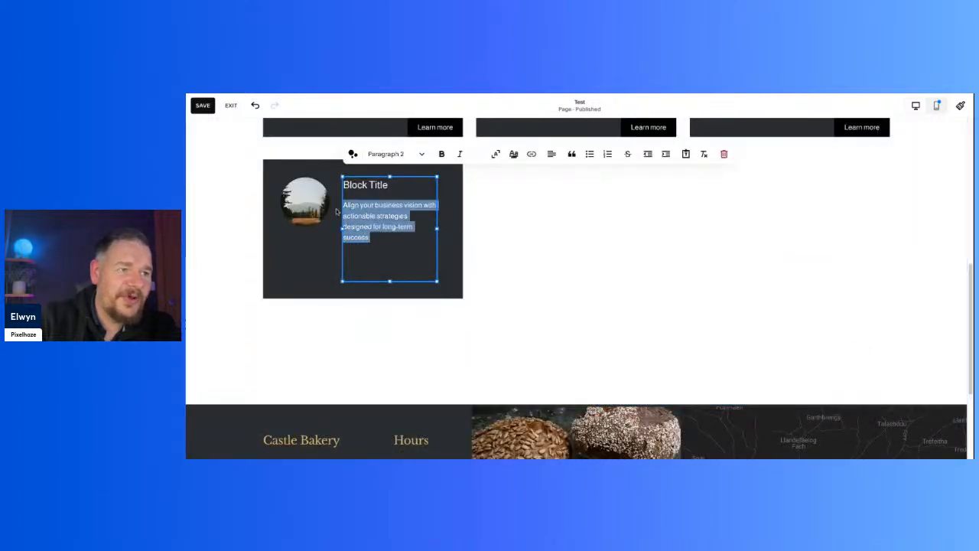
left_click(590, 155)
left_click(513, 273)
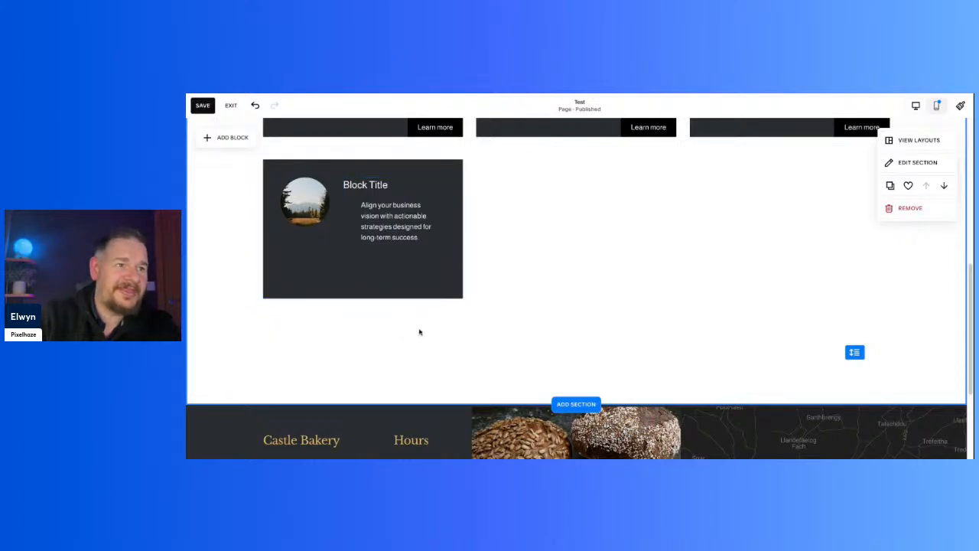
- Try the lighter dark-grey palette colour on the new card's background shape and restore the darkest colour
left_click(339, 288)
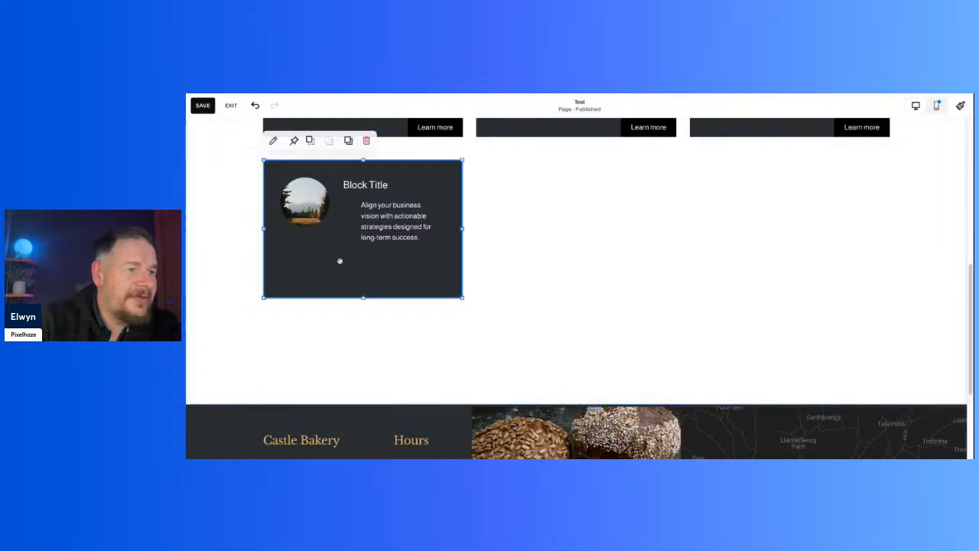
left_click(274, 141)
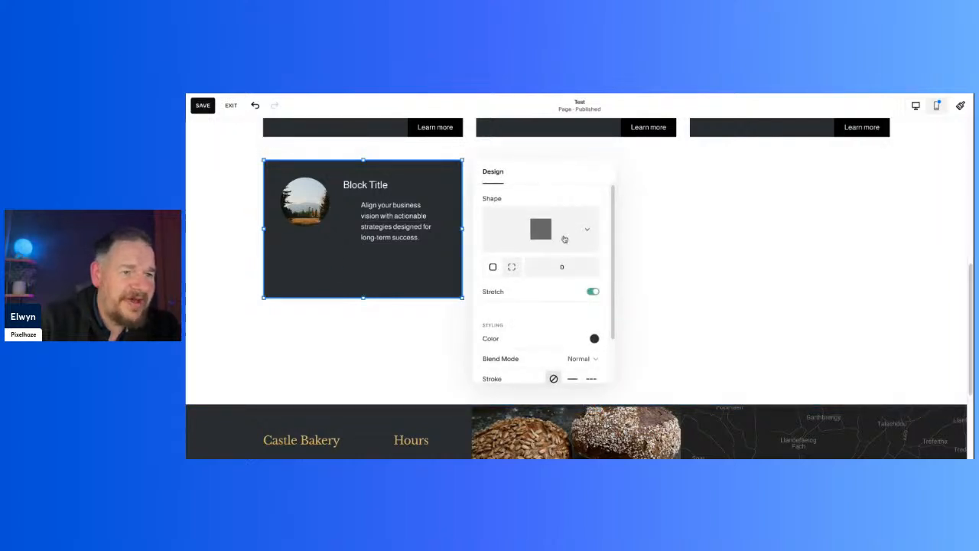
left_click(594, 338)
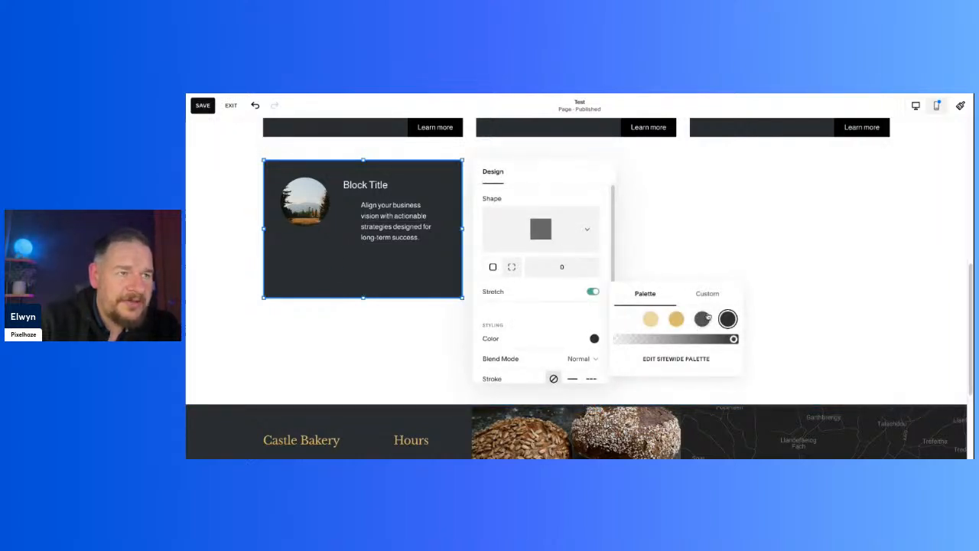
left_click(702, 319)
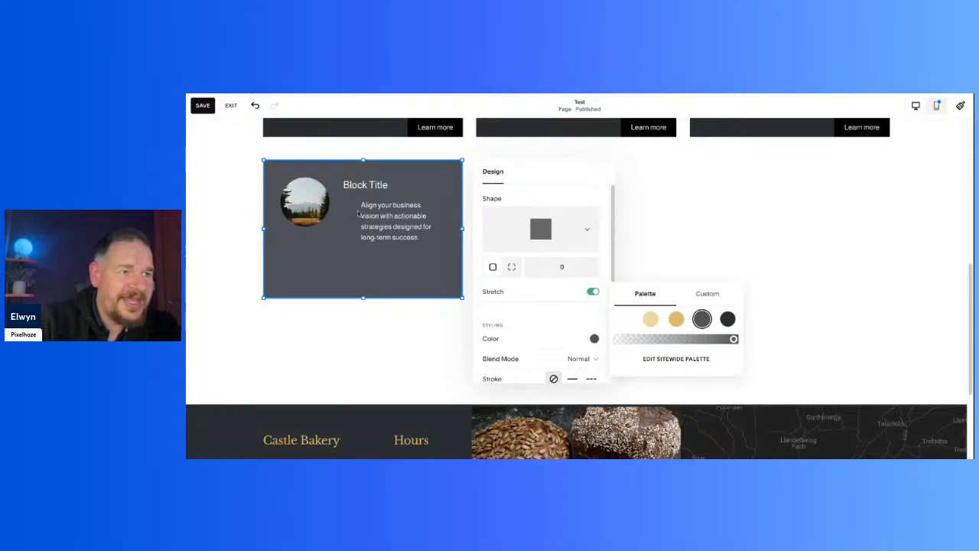
left_click(728, 318)
left_click(739, 245)
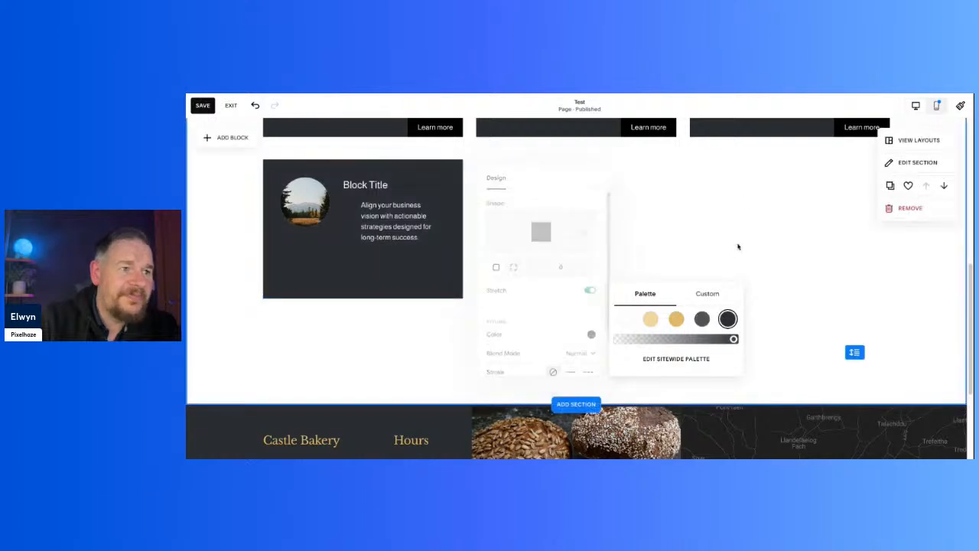
double_click(418, 245)
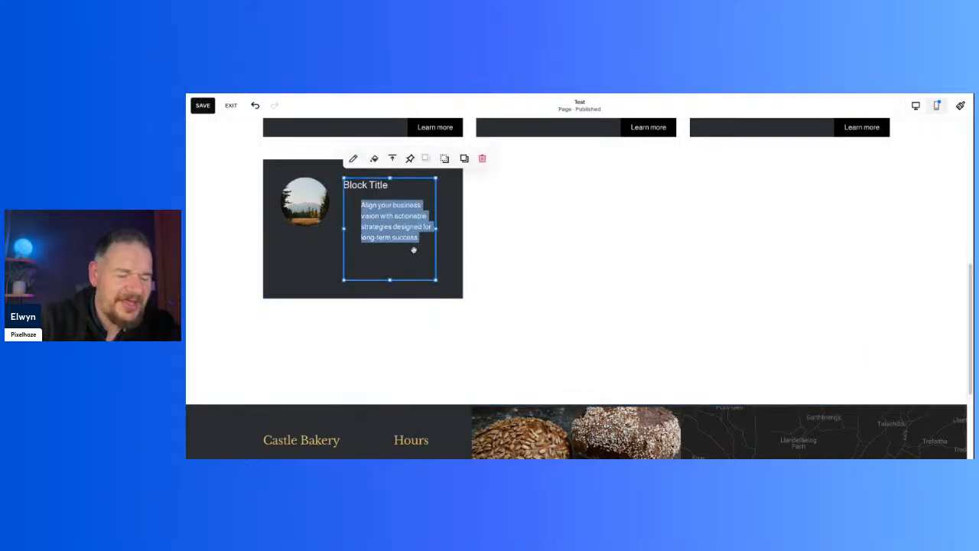
left_click(414, 250)
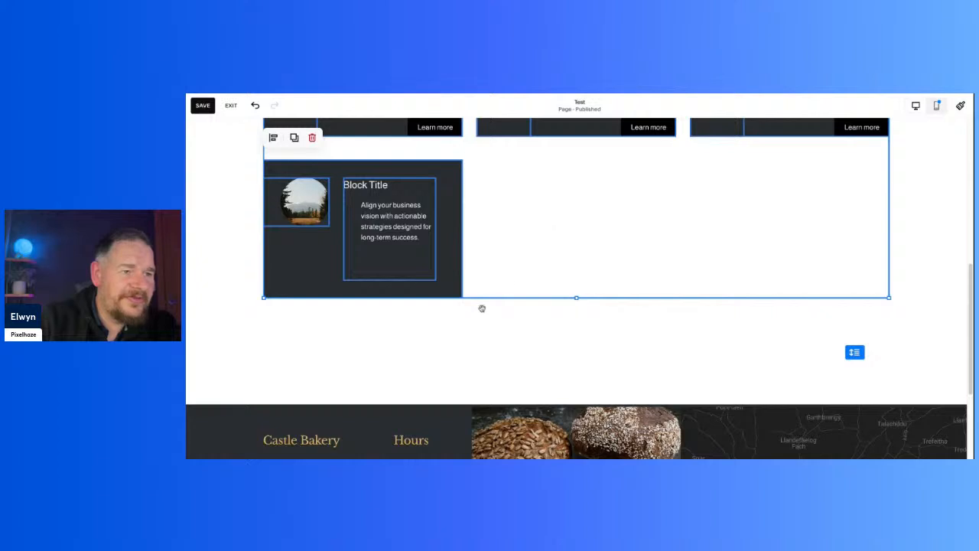
left_click(484, 356)
left_click(360, 211)
double_click(376, 218)
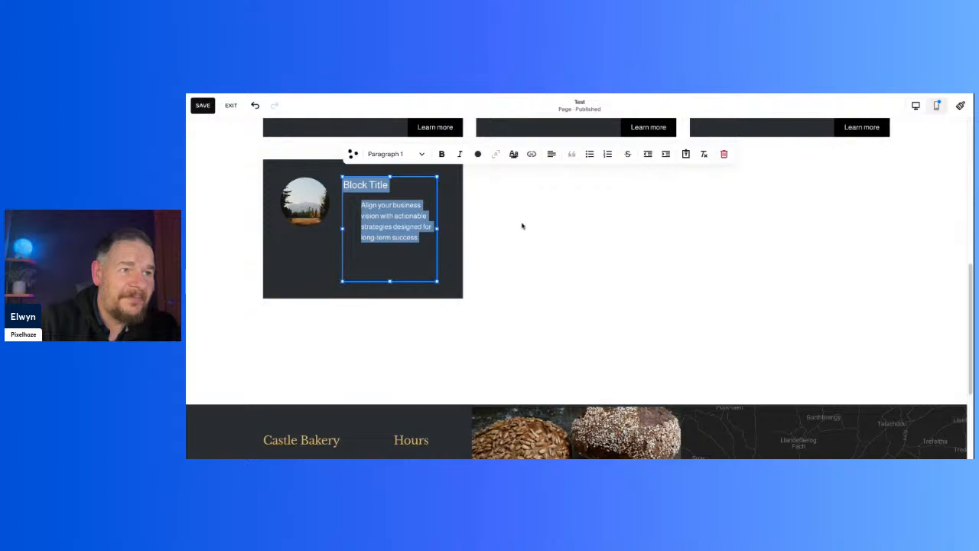
left_click(482, 216)
- Enable a background on the new card's text block, using the darkest palette colour made fully transparent
left_click(408, 257)
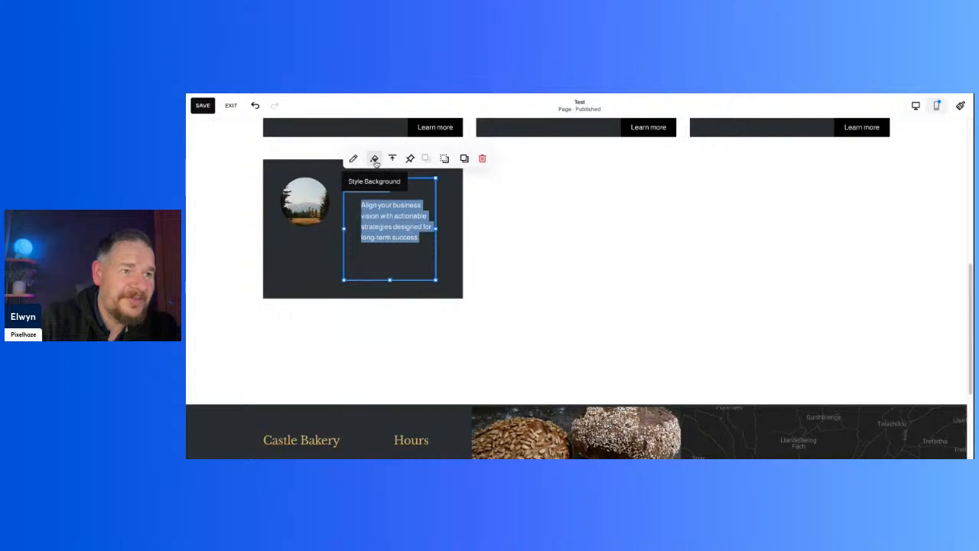
left_click(374, 158)
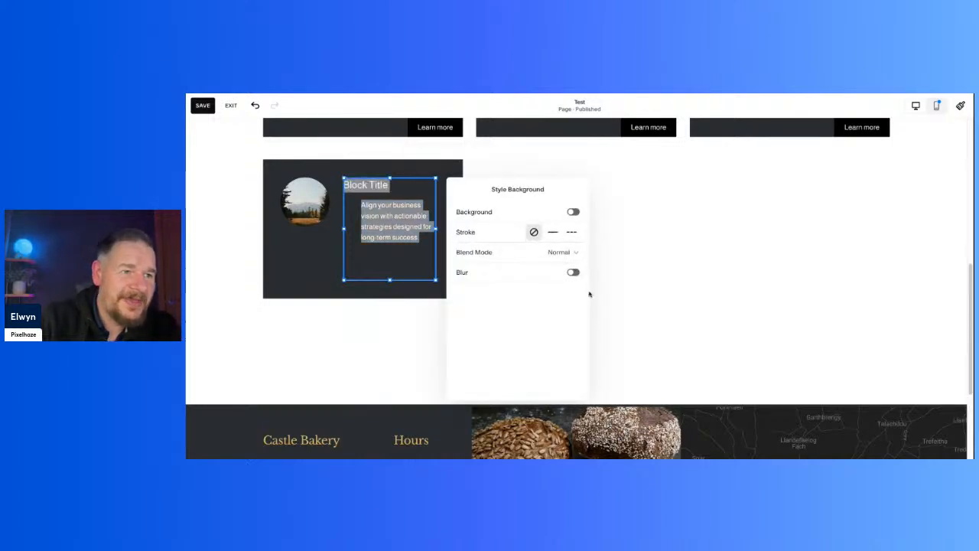
left_click(573, 212)
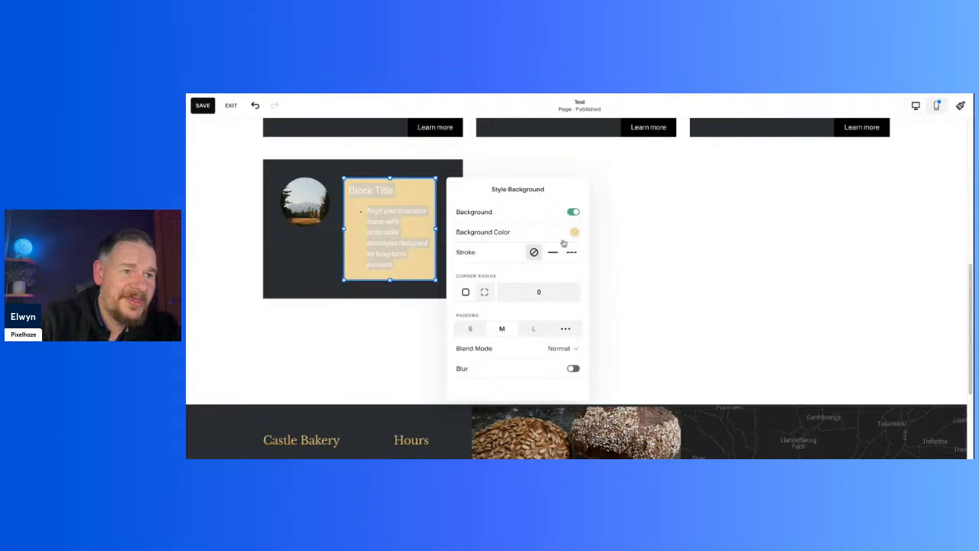
left_click(574, 232)
left_click(708, 212)
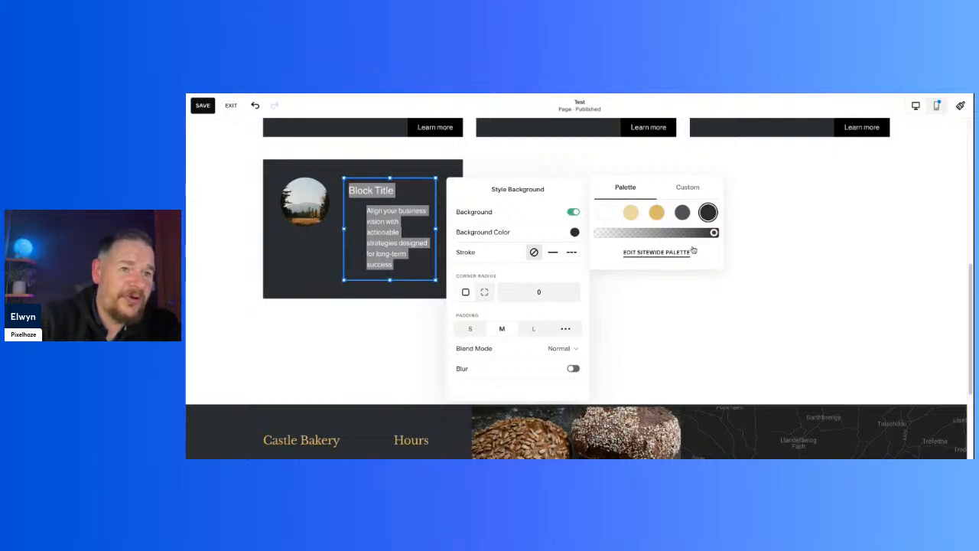
left_click_drag(713, 232, 600, 234)
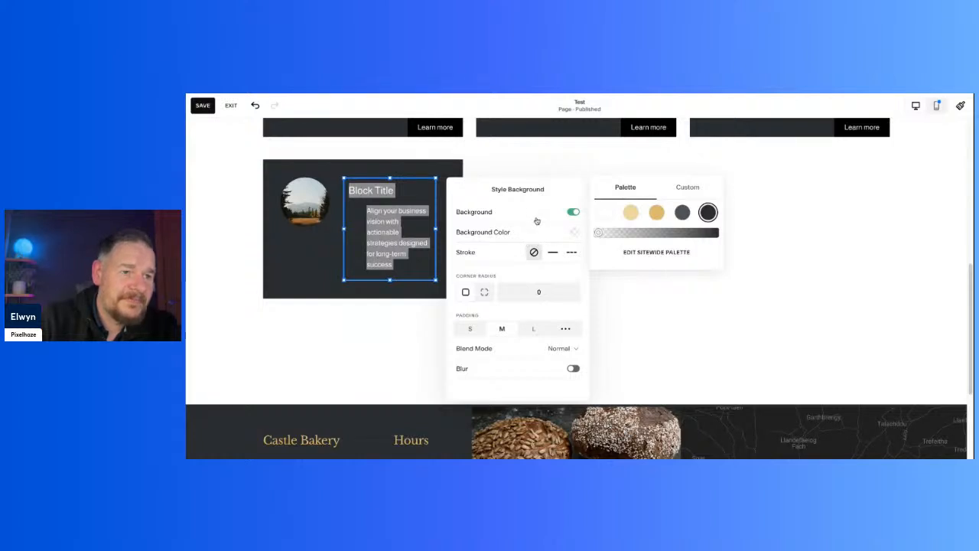
left_click(537, 281)
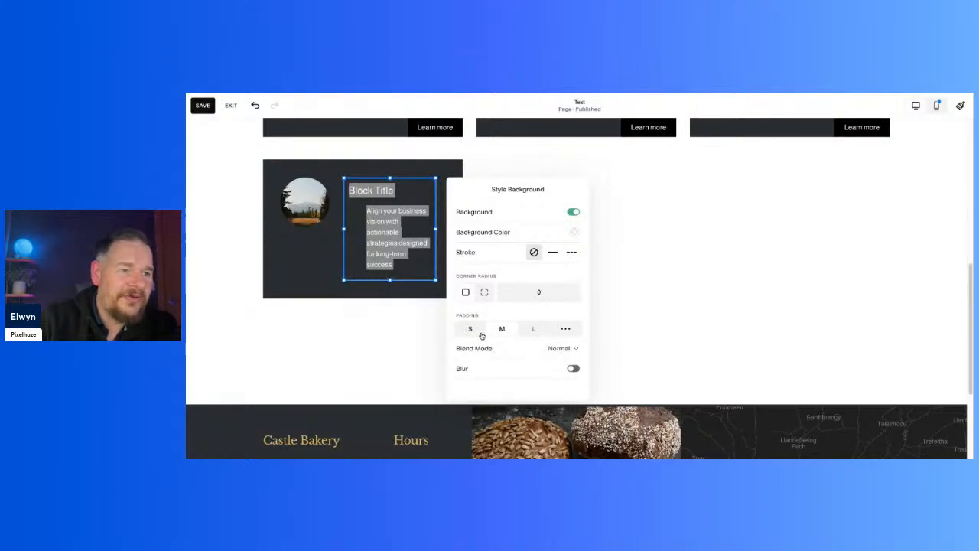
- Set custom padding on the text block's background to 0% for both Top & Bottom and Left & Right
left_click(563, 330)
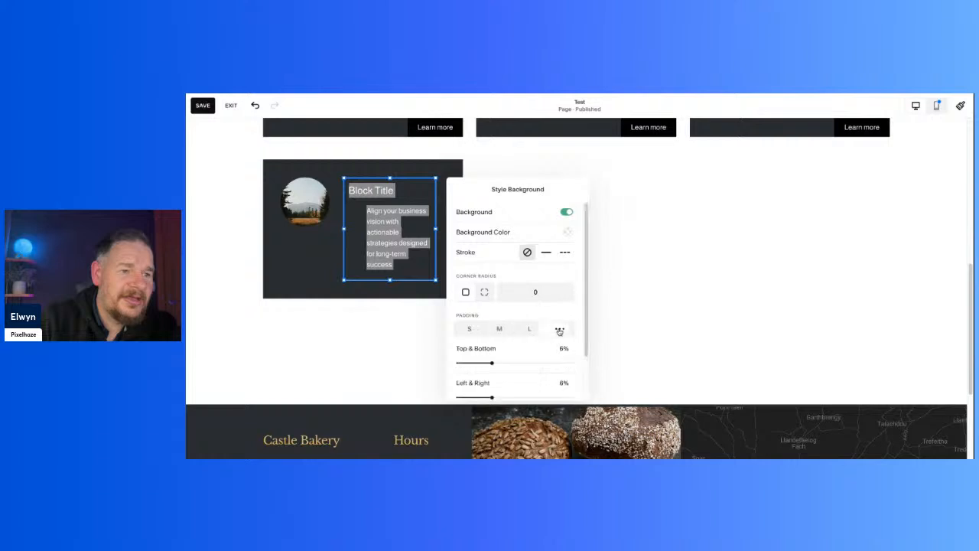
left_click_drag(494, 364, 458, 363)
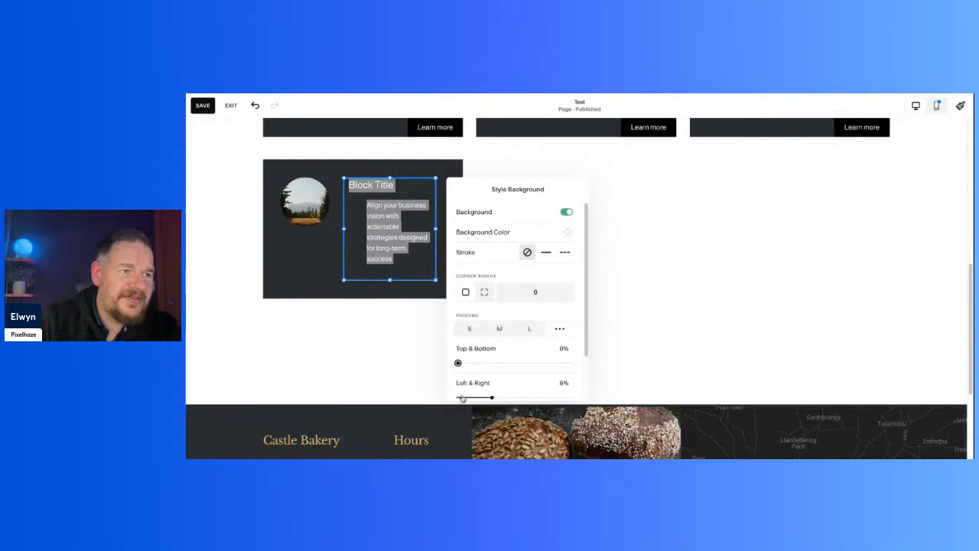
left_click_drag(494, 399, 475, 397)
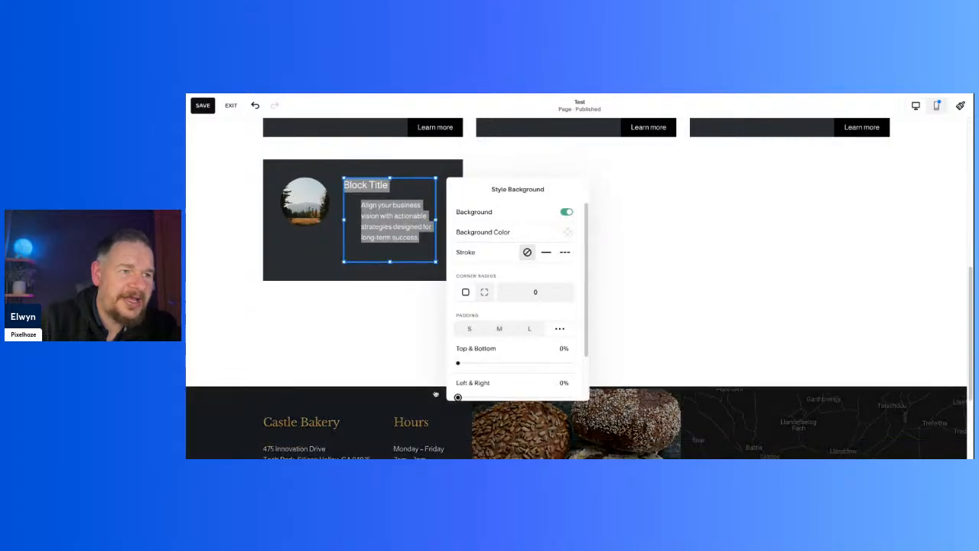
left_click(389, 323)
- Toggle the bulleted list on the new card's body paragraph, leaving it as plain text
double_click(423, 234)
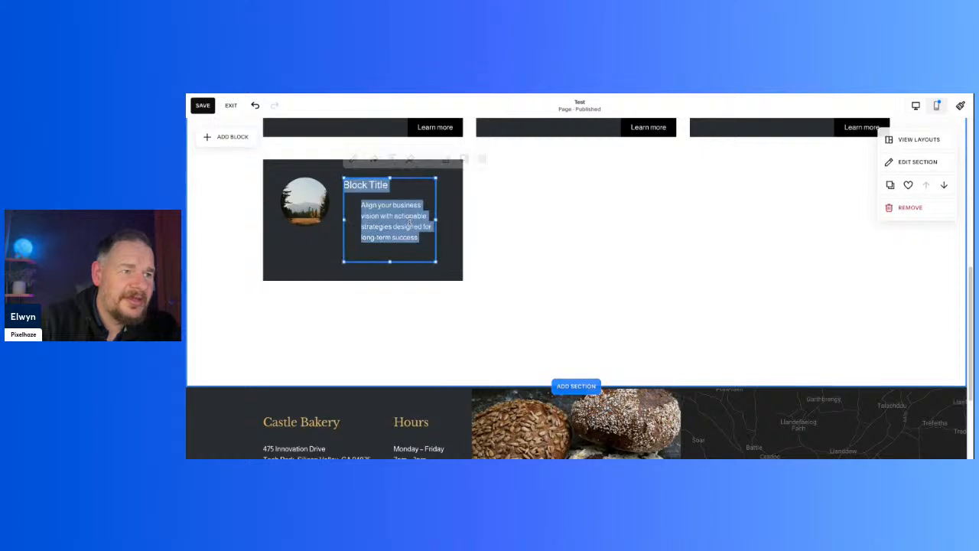
left_click_drag(423, 236, 361, 204)
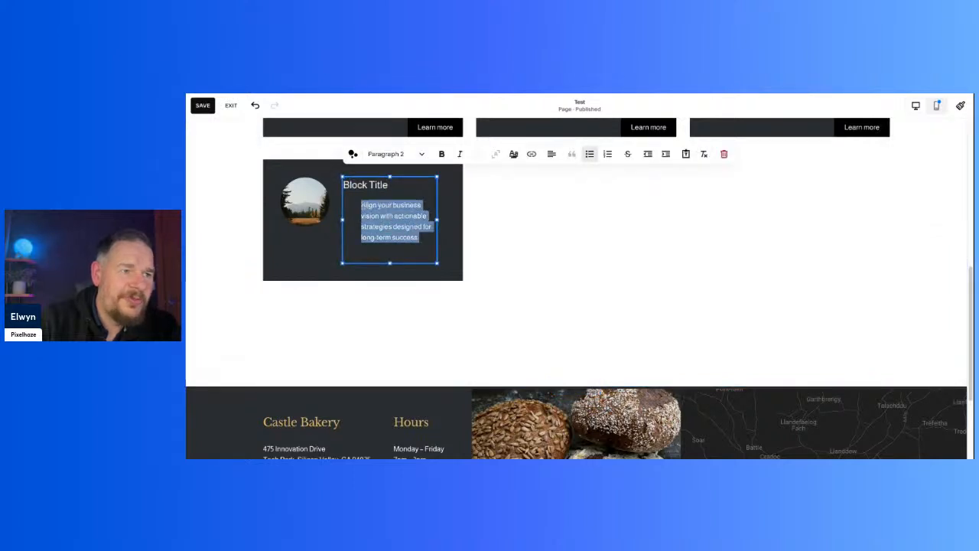
left_click(589, 154)
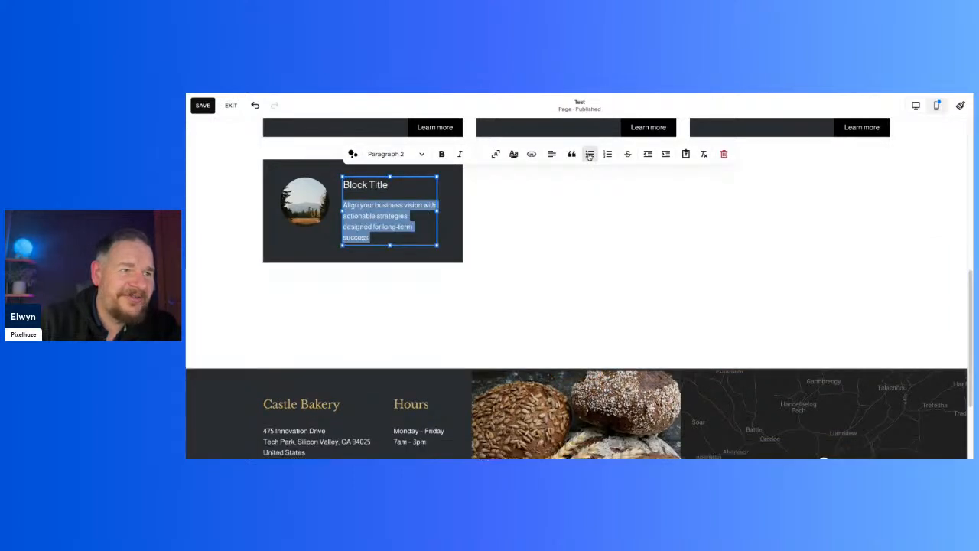
left_click(588, 156)
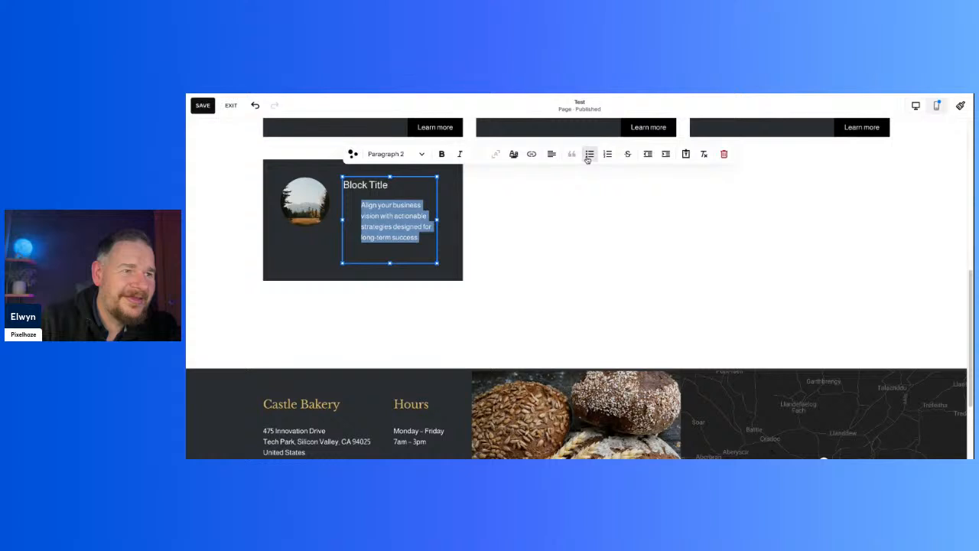
left_click(588, 156)
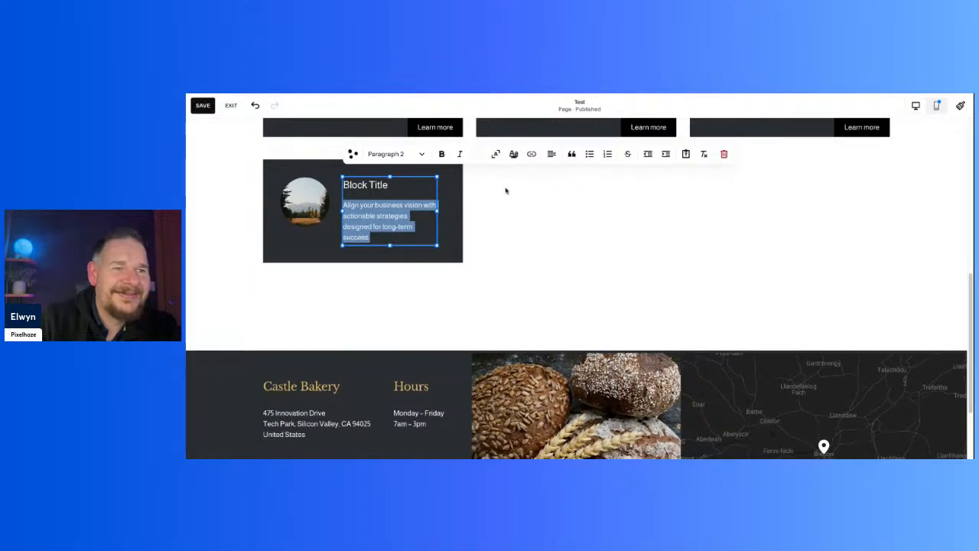
- Try the darkest and light-yellow palette colours on the new card's text and restore the body and title to white
key("ctrl+a")
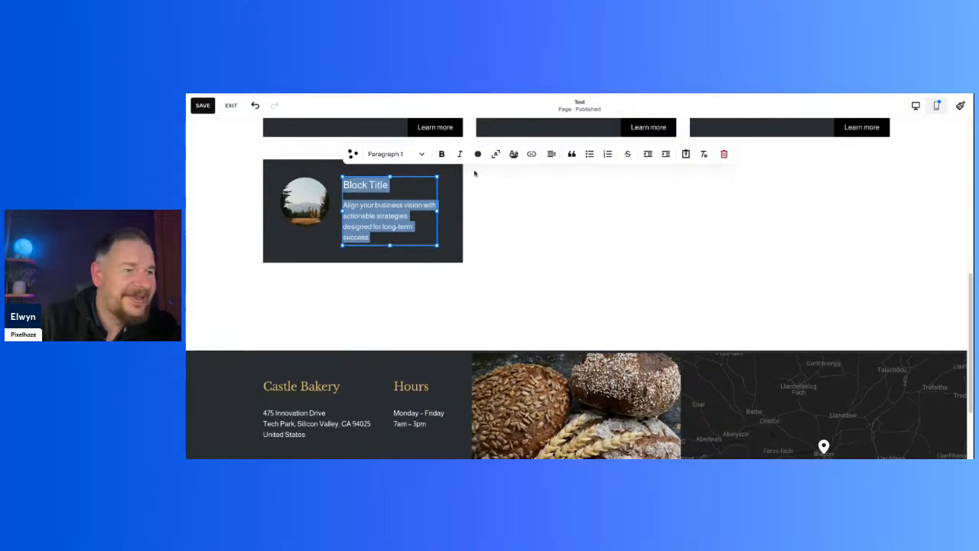
left_click(478, 155)
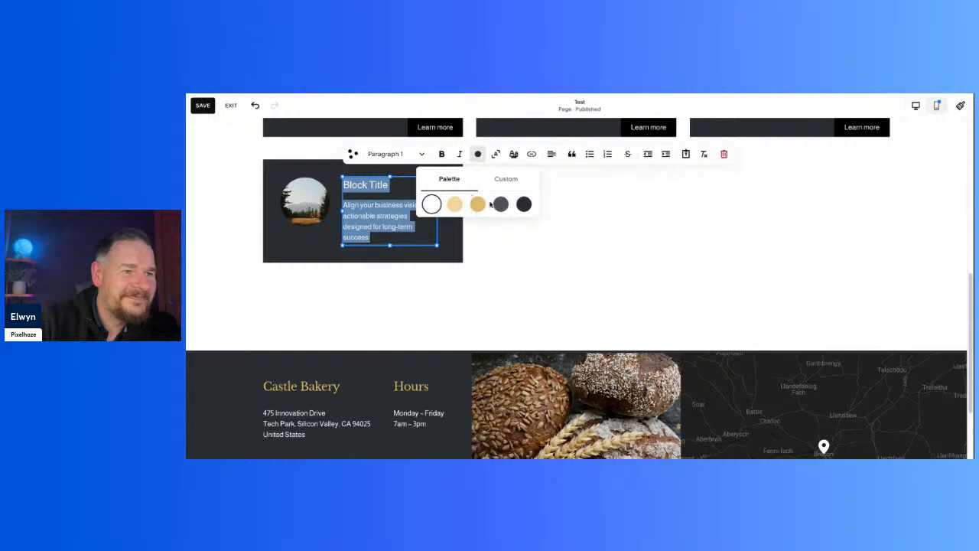
left_click(523, 204)
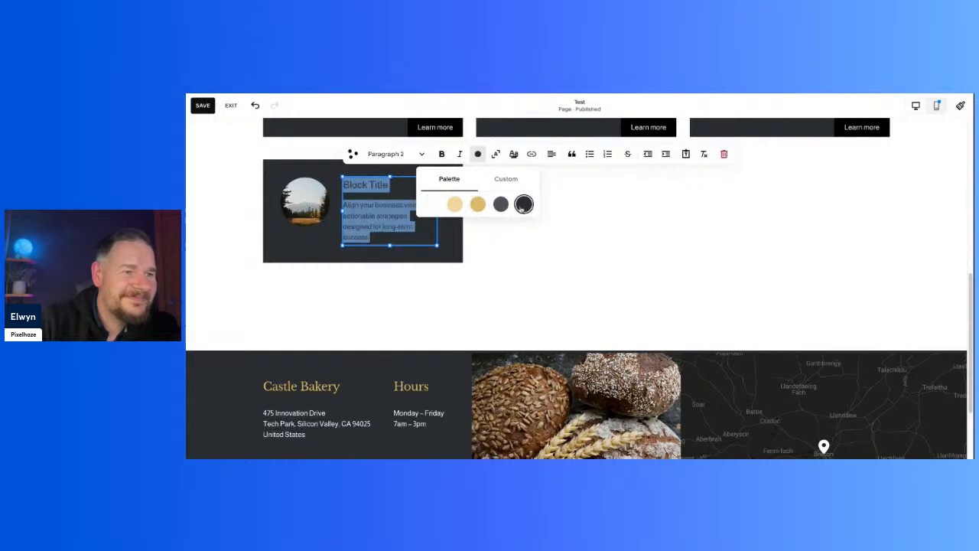
left_click(454, 205)
left_click(432, 203)
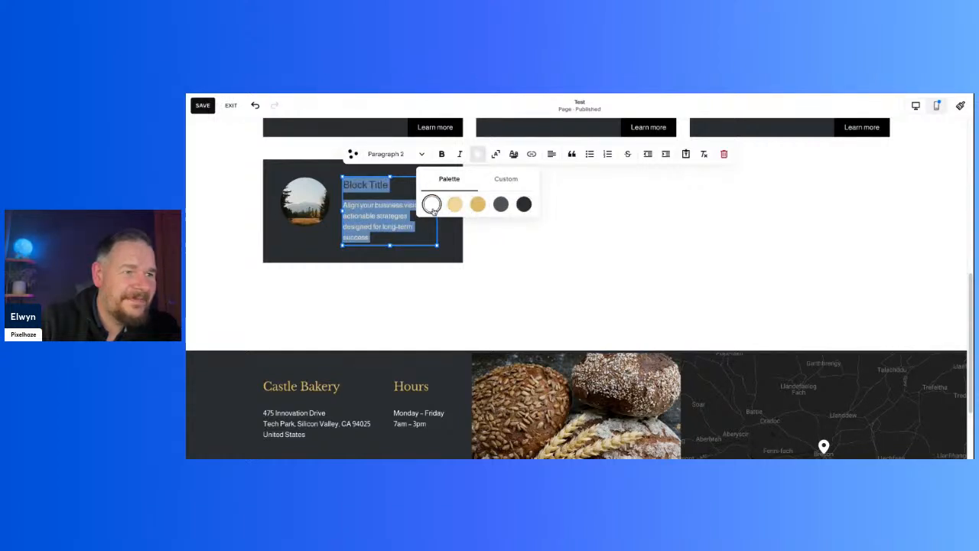
left_click(400, 189)
left_click_drag(398, 187, 335, 185)
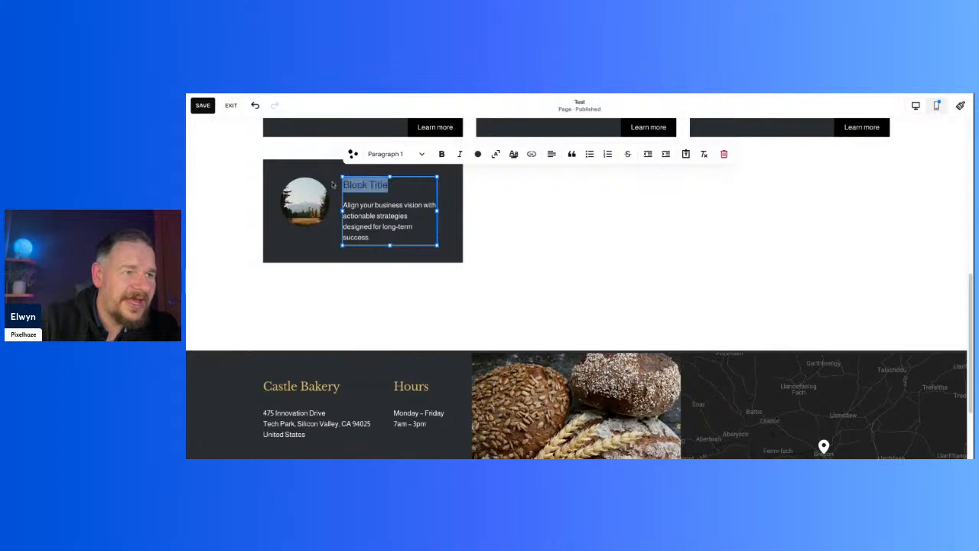
left_click(477, 154)
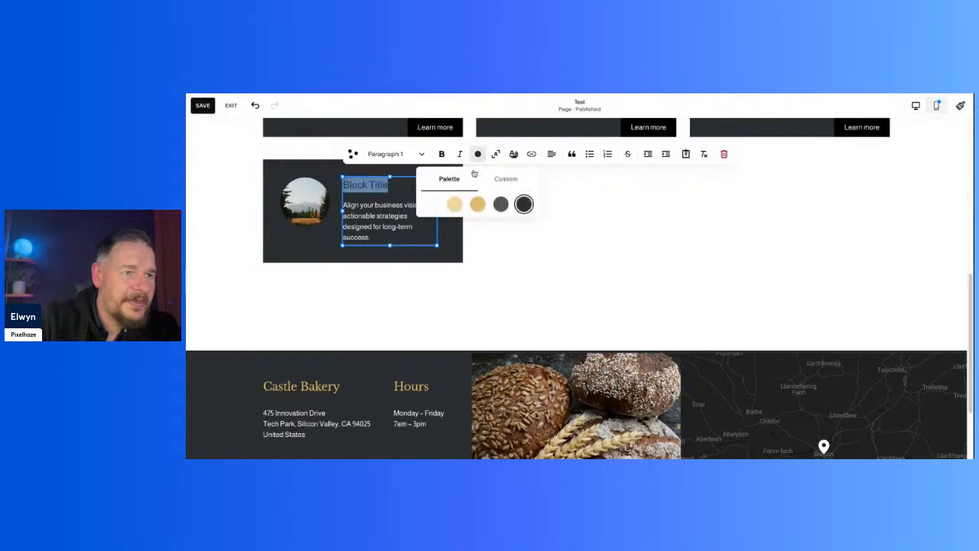
left_click(432, 205)
- Reapply the bulleted list to the new card's body paragraph and leave the text block
left_click(348, 206)
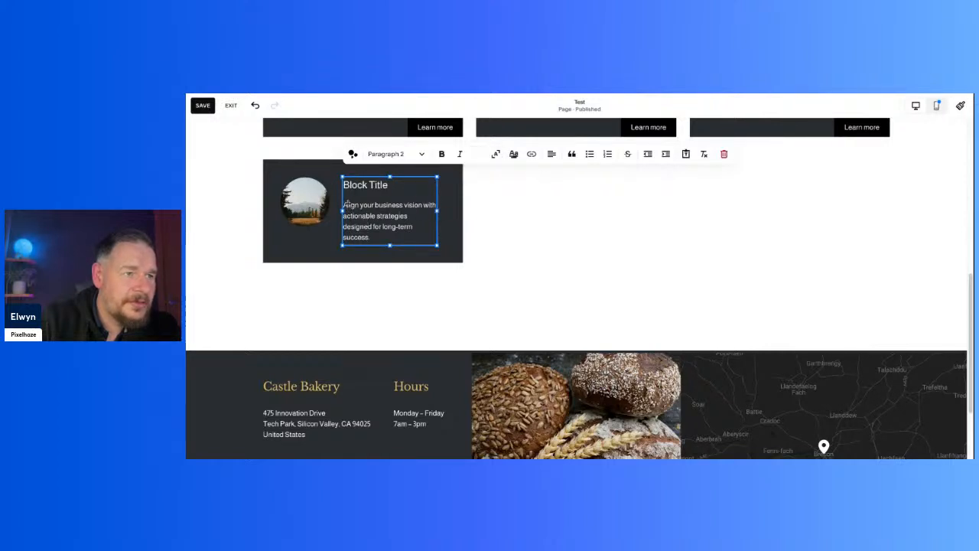
left_click(587, 155)
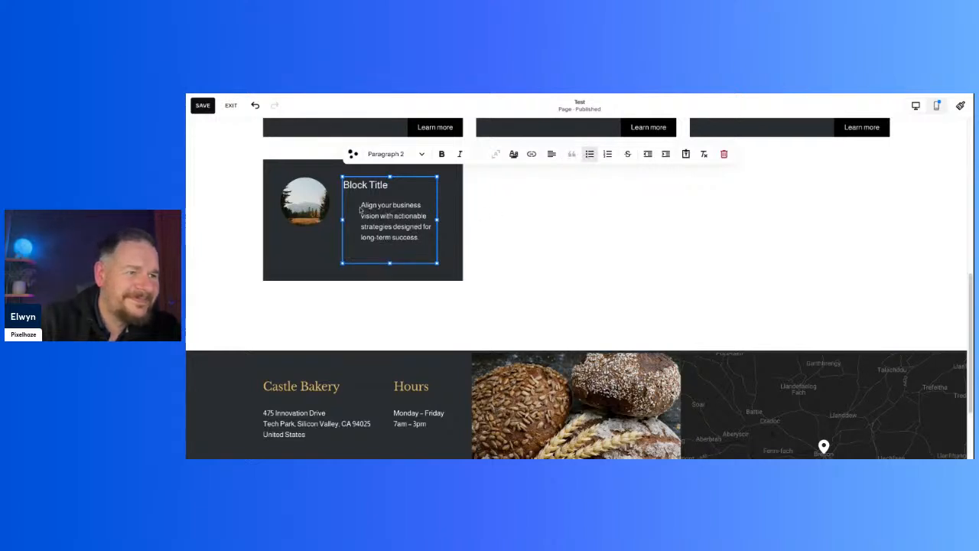
left_click(447, 241)
double_click(375, 236)
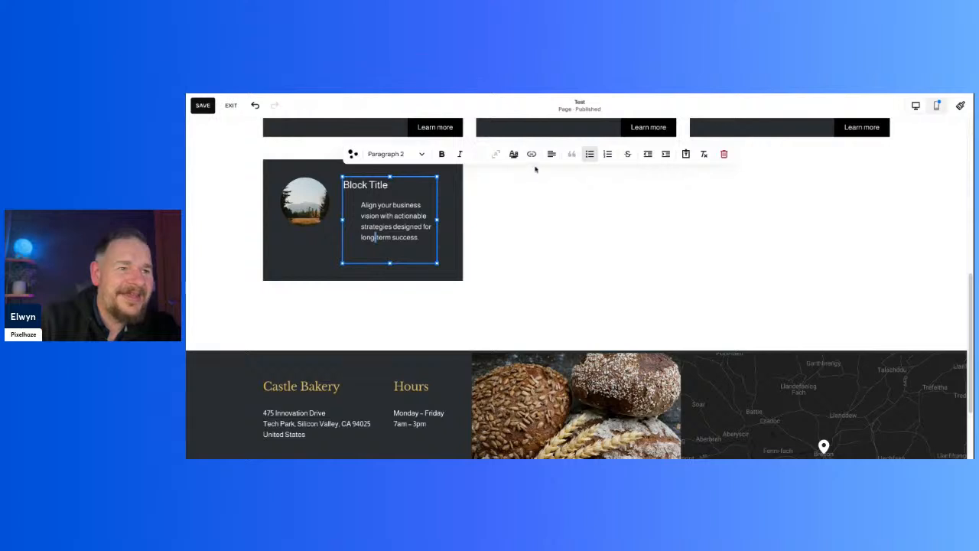
left_click(533, 209)
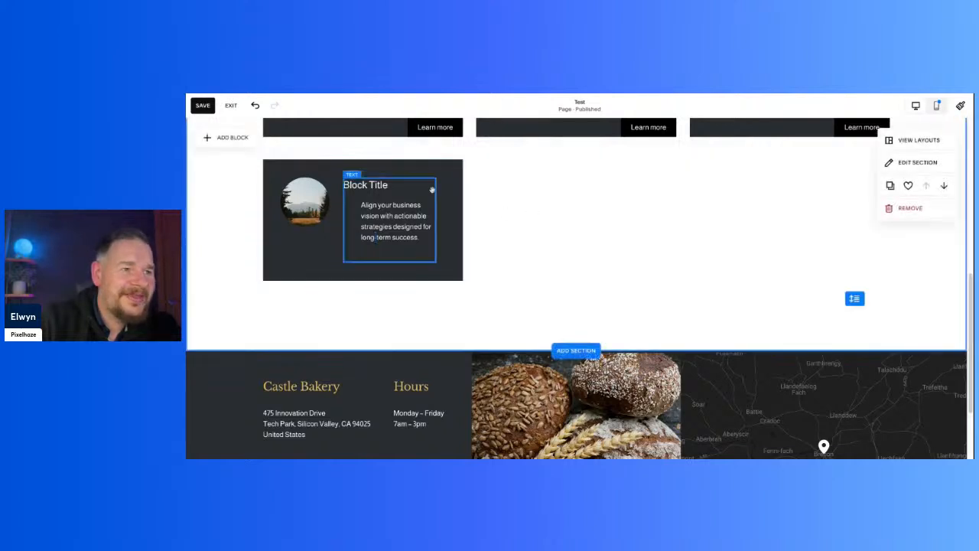
- Raise the text block's darkest-colour background to full opacity
left_click(454, 185)
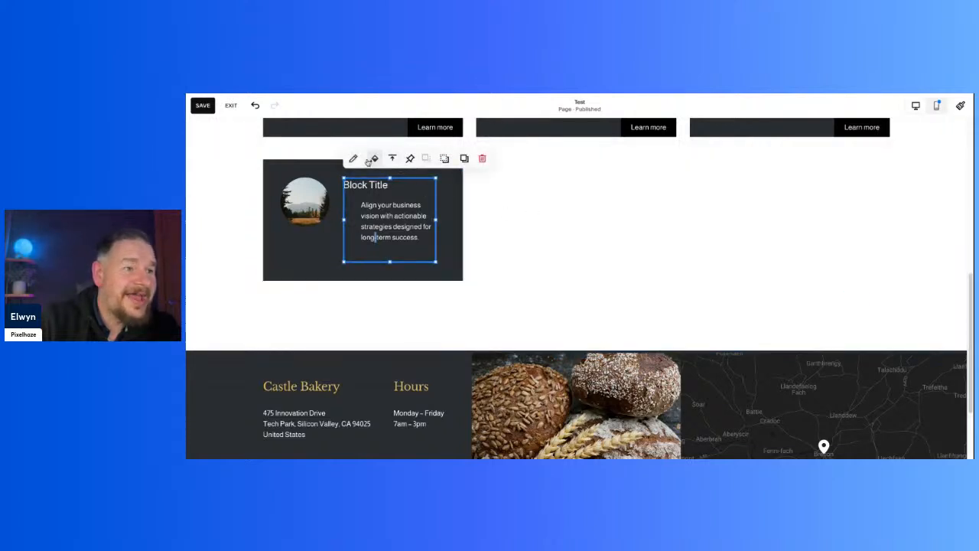
left_click(374, 159)
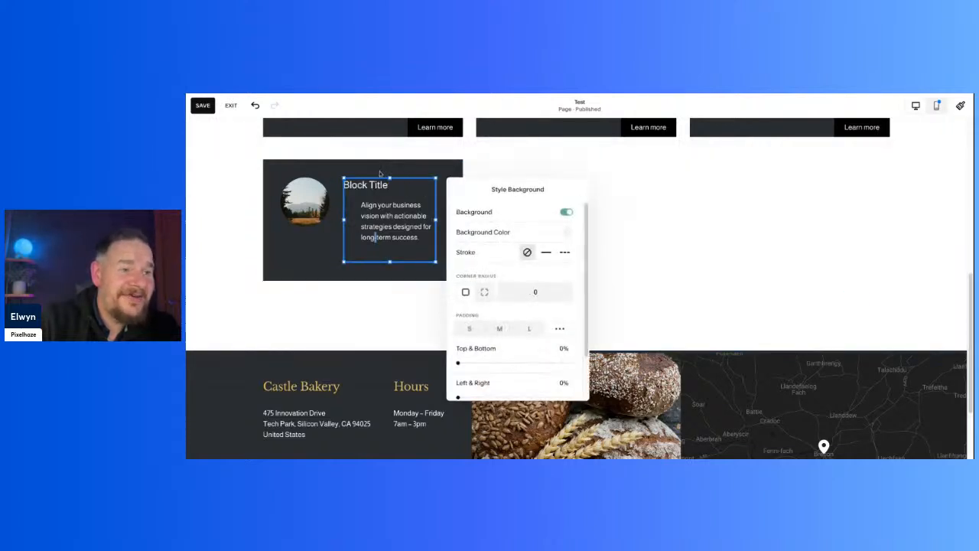
left_click(568, 232)
left_click(864, 235)
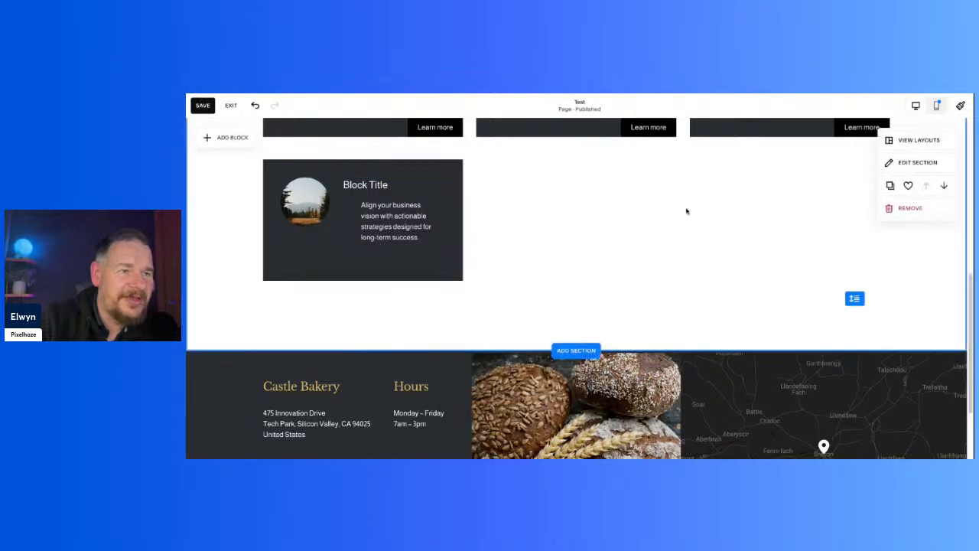
left_click(392, 228)
key("ctrl+a")
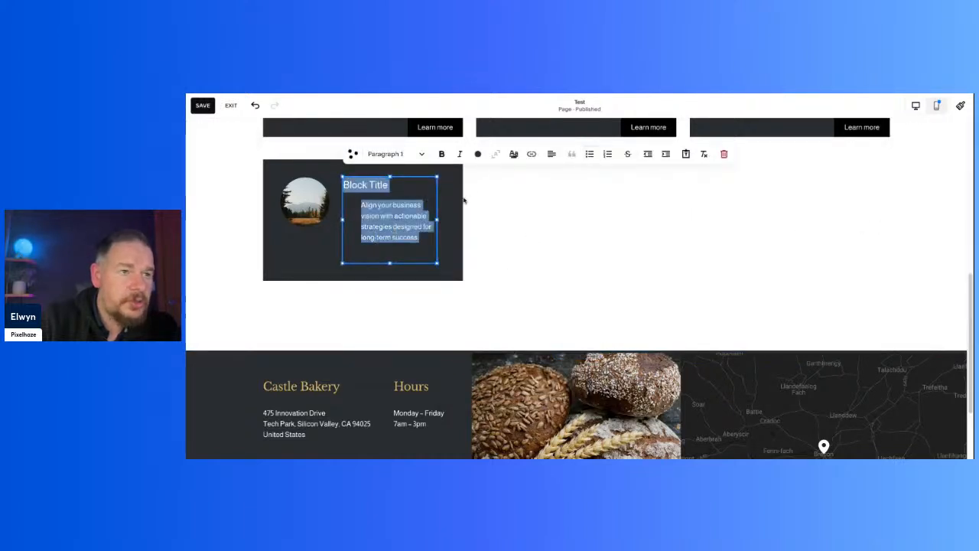
key("Escape")
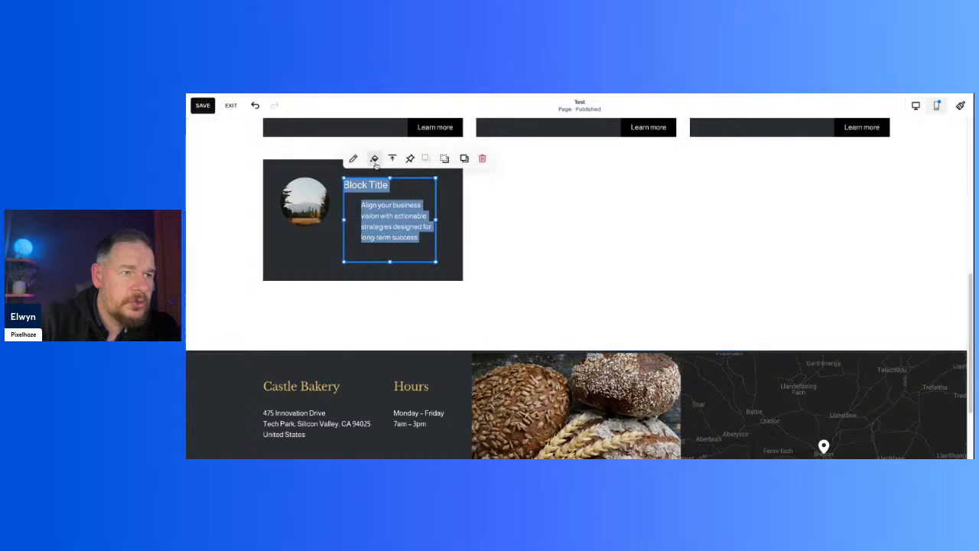
left_click(374, 159)
left_click(567, 234)
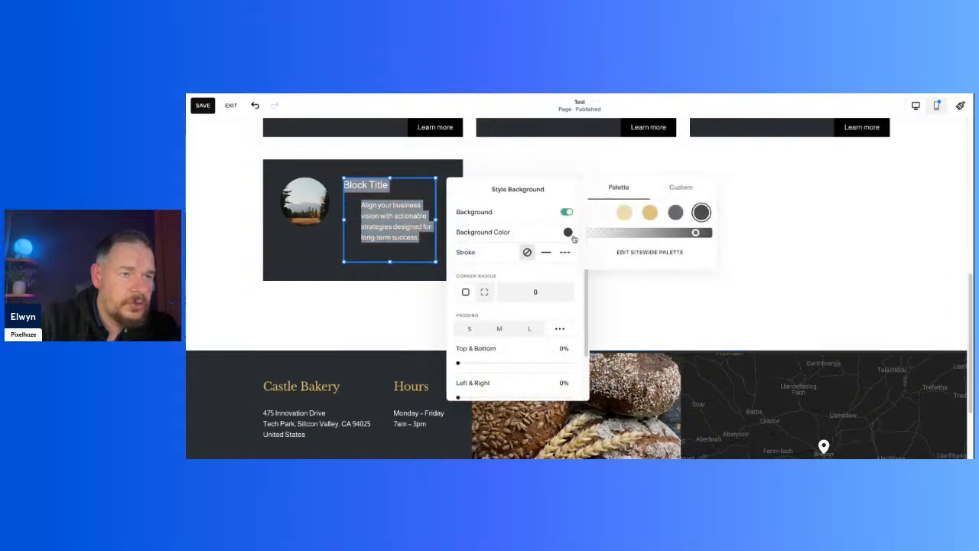
left_click_drag(696, 233, 762, 238)
left_click(762, 238)
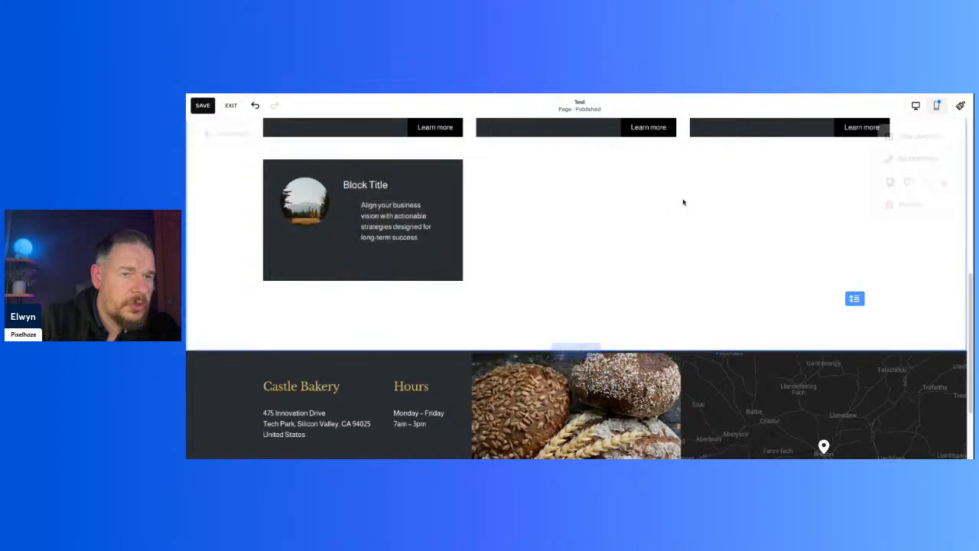
- Recolour the title and body of the card's text block with the gold palette colour and leave the block
left_click(419, 233)
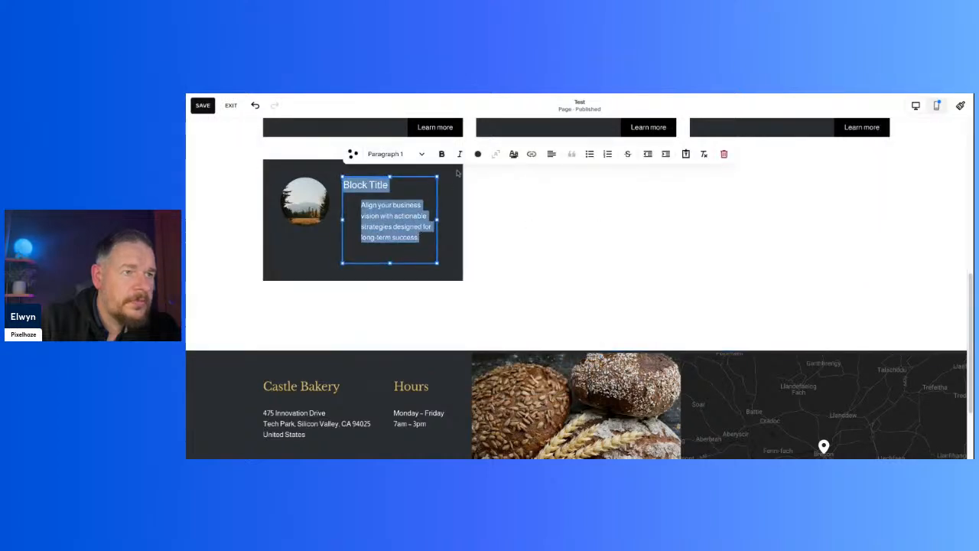
left_click(477, 154)
left_click(508, 184)
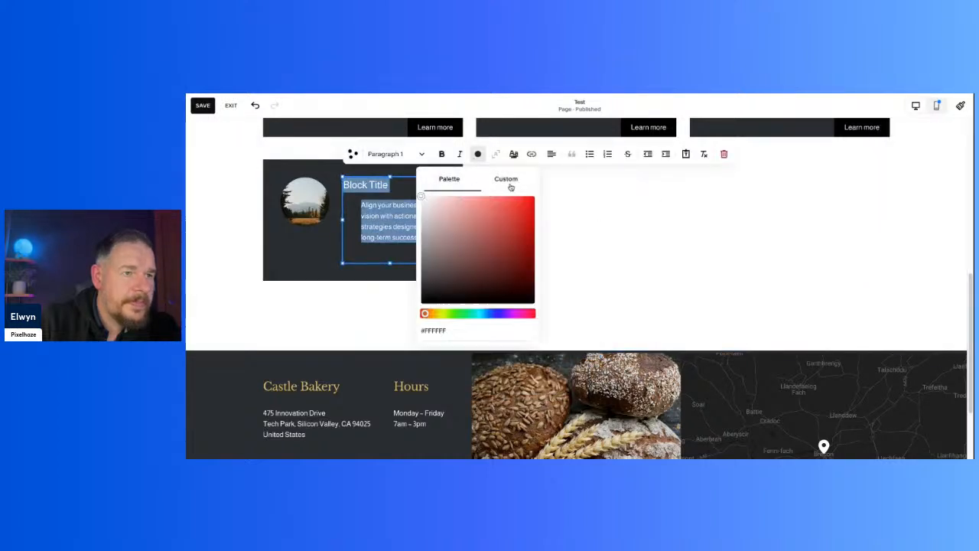
left_click(453, 182)
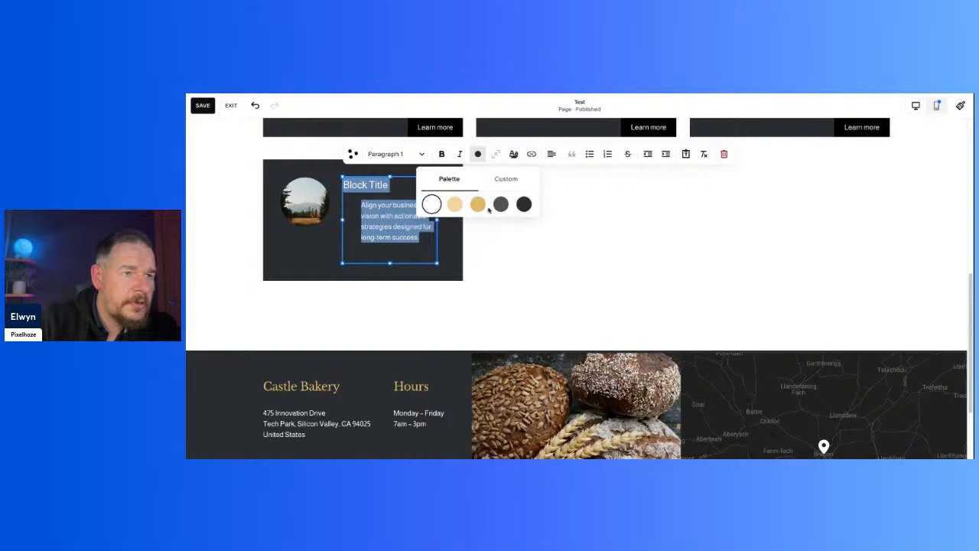
left_click(479, 206)
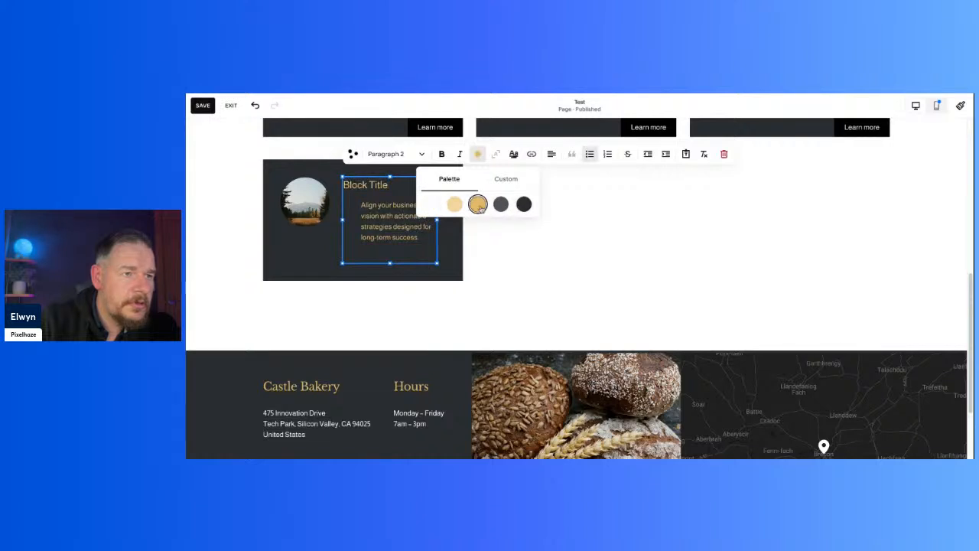
left_click(453, 205)
key("ctrl+a")
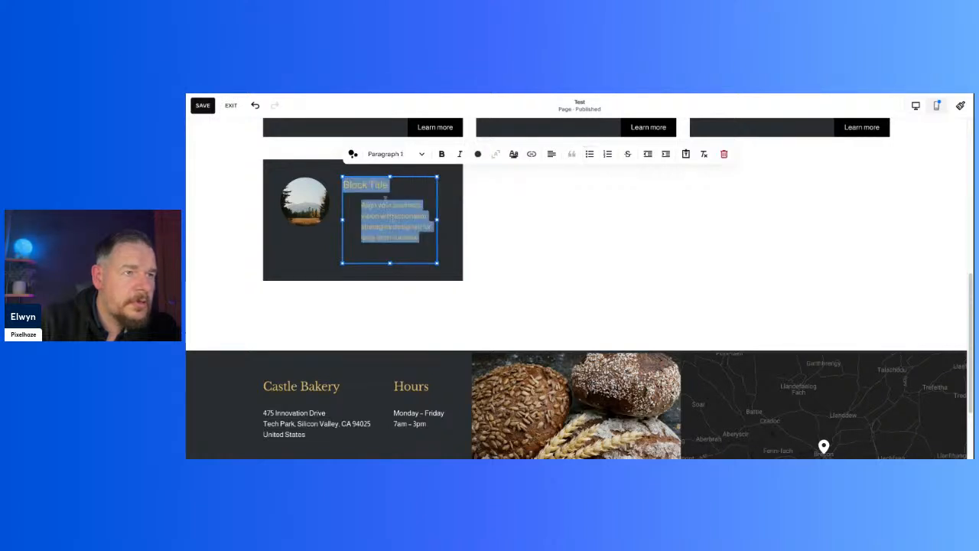
left_click(422, 155)
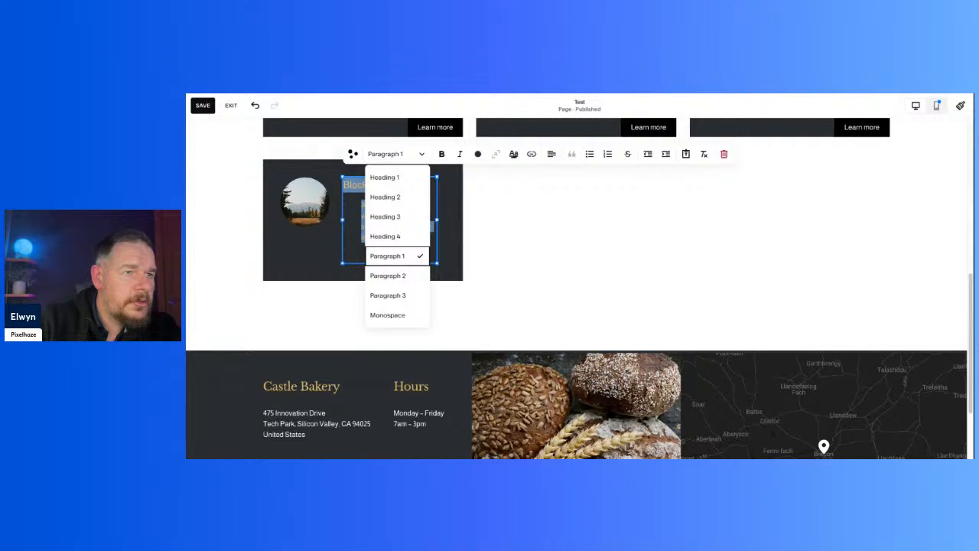
left_click(494, 158)
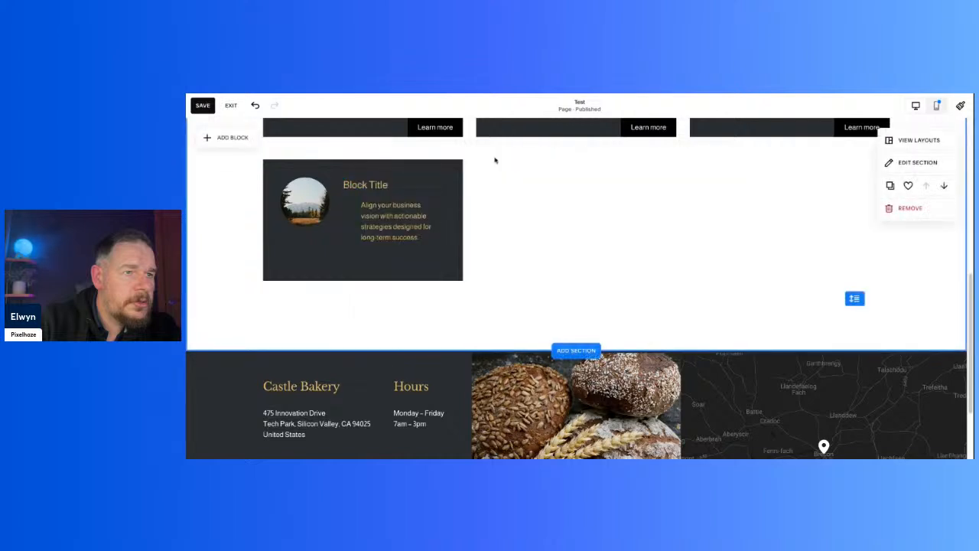
- Try the white and mid-grey palette colours as the text block's background and return it to the darkest colour
left_click(393, 225)
left_click(374, 158)
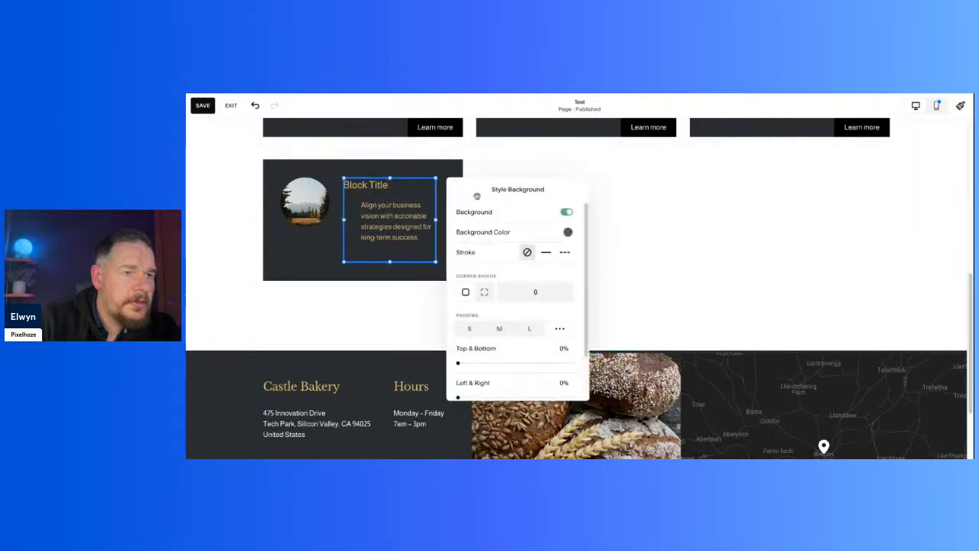
left_click(568, 232)
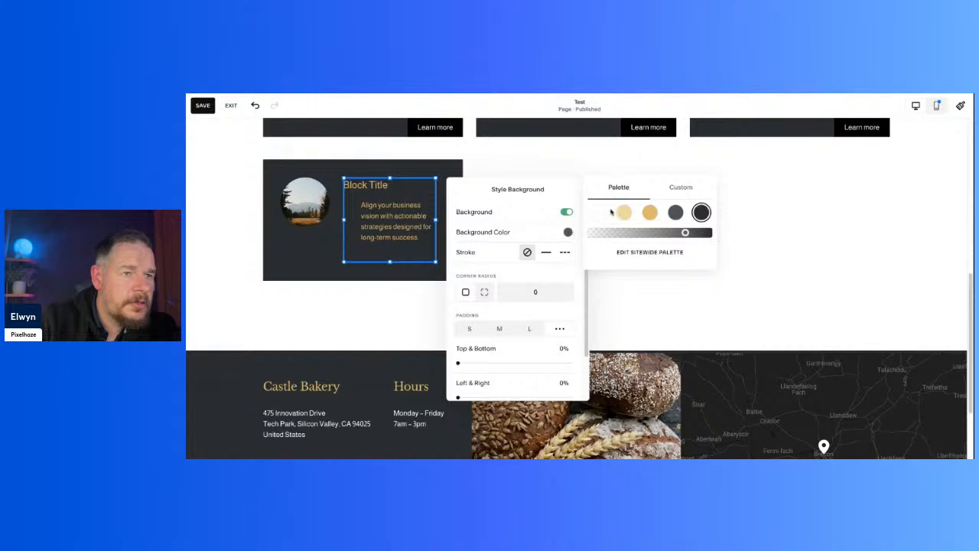
left_click(598, 213)
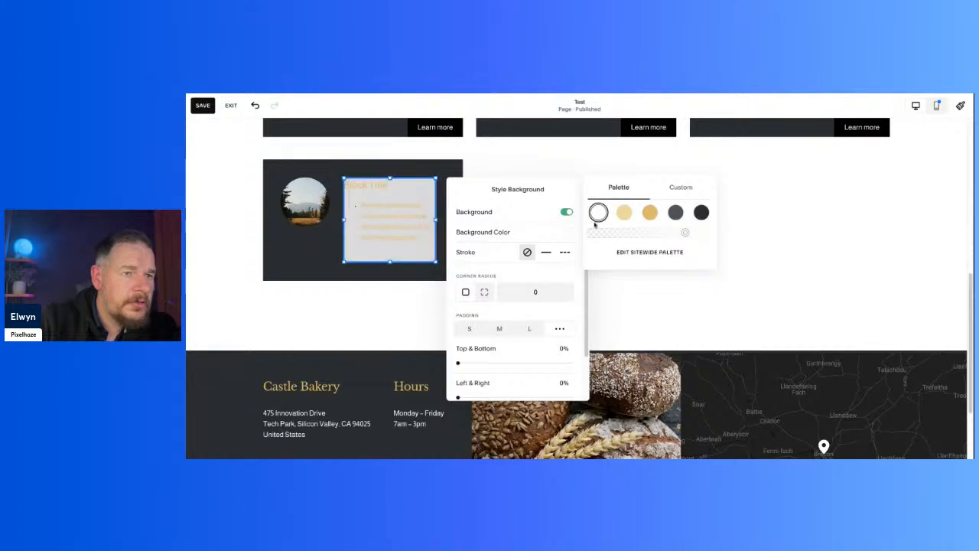
left_click(702, 214)
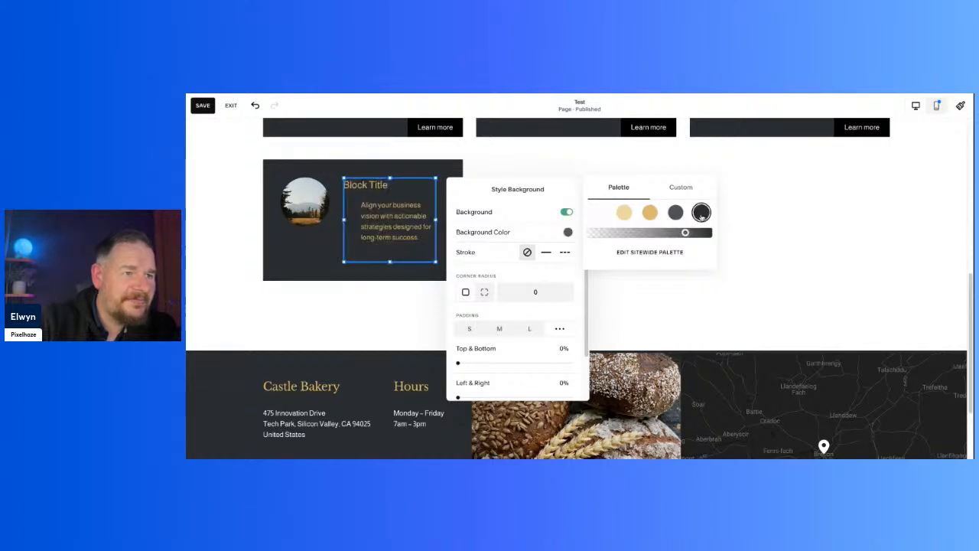
left_click(675, 212)
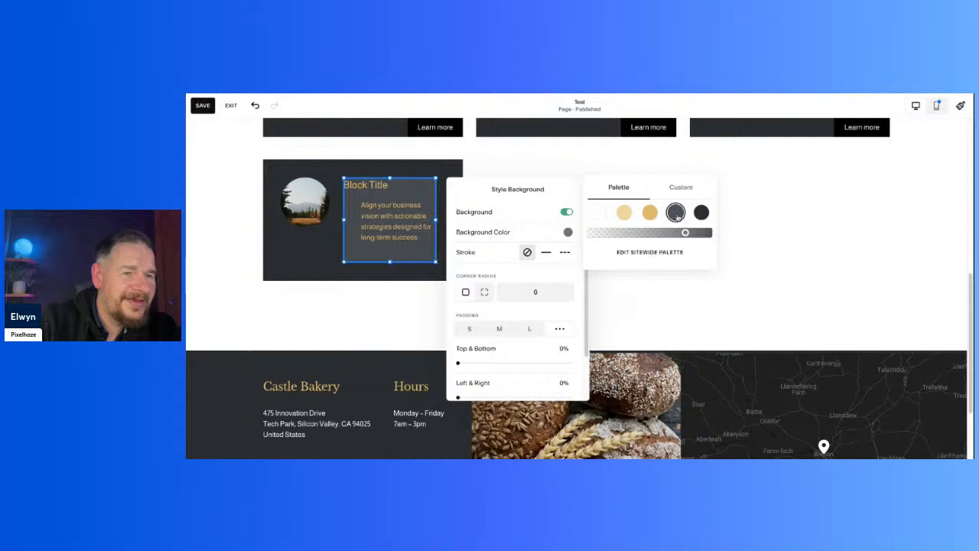
left_click(701, 214)
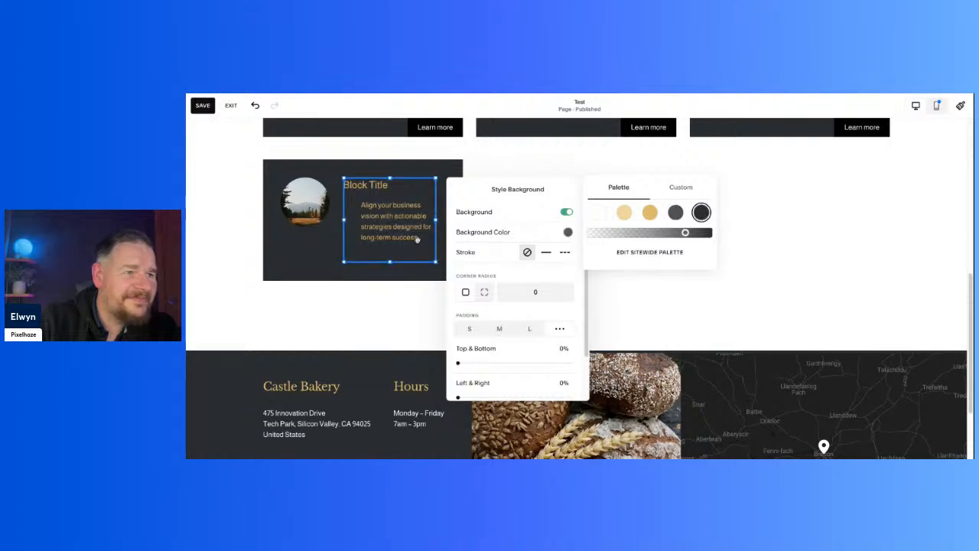
- Move the gold text block out of the dark card onto the empty white area beside it
left_click(385, 293)
left_click_drag(389, 230, 652, 230)
left_click(758, 247)
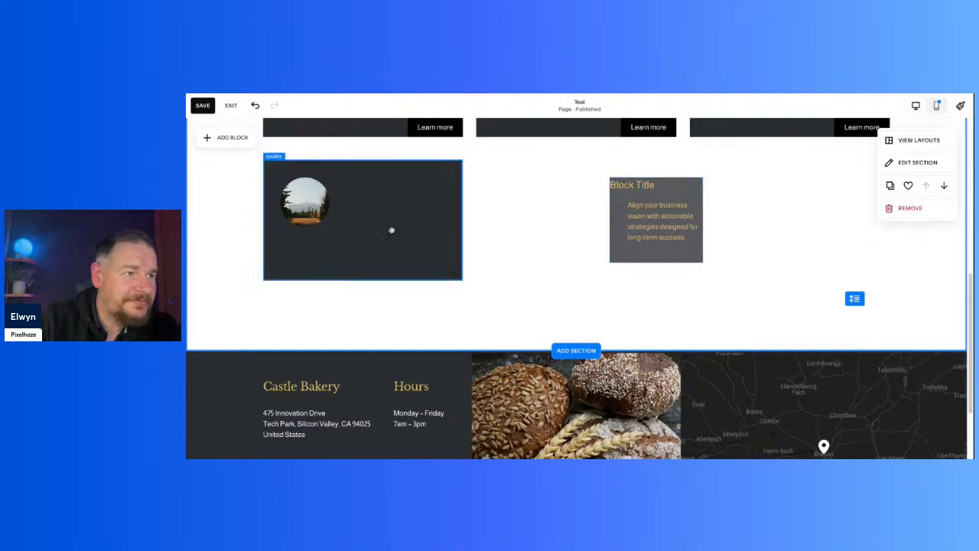
- Add a new text block and place it on the dark card beside the circular image
left_click(229, 138)
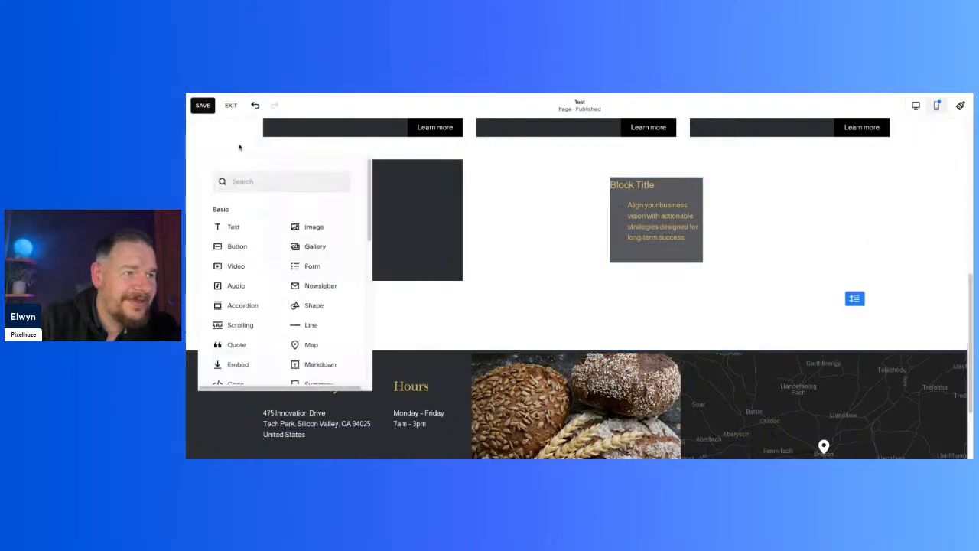
left_click(246, 231)
left_click_drag(266, 211, 413, 222)
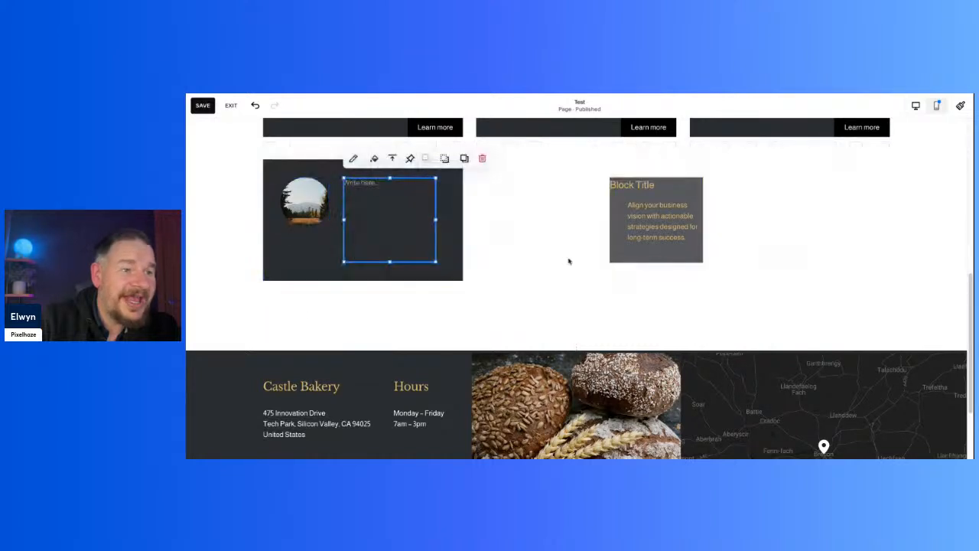
left_click(568, 229)
- Enter "Title" and, below a blank line, "Bullet Point" in the new text block
left_click(366, 190)
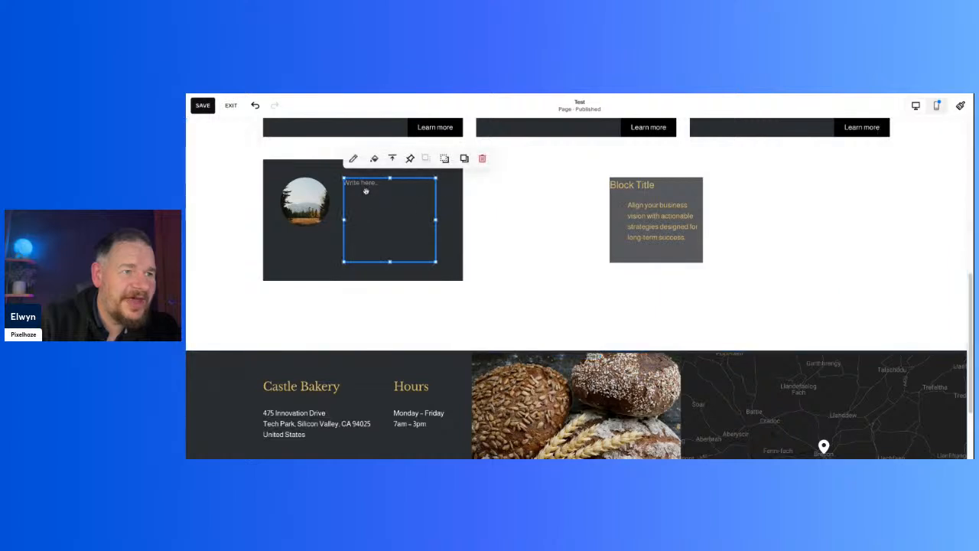
left_click(366, 186)
type("T")
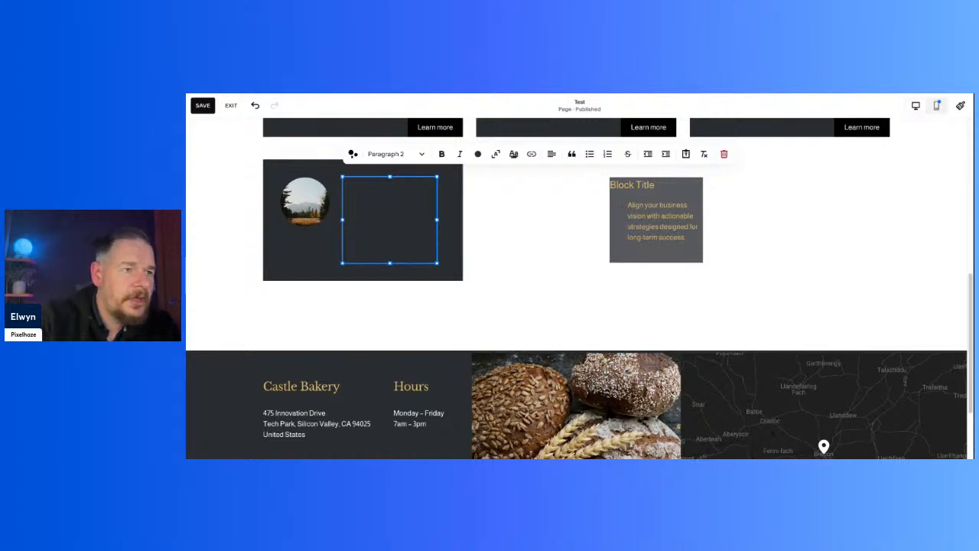
key("ctrl+a")
left_click(395, 205)
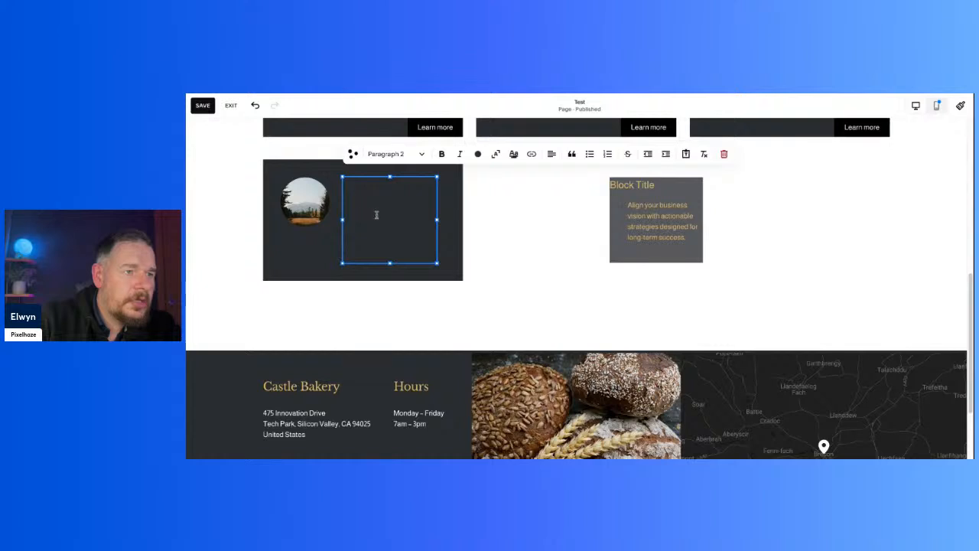
left_click_drag(384, 218, 317, 220)
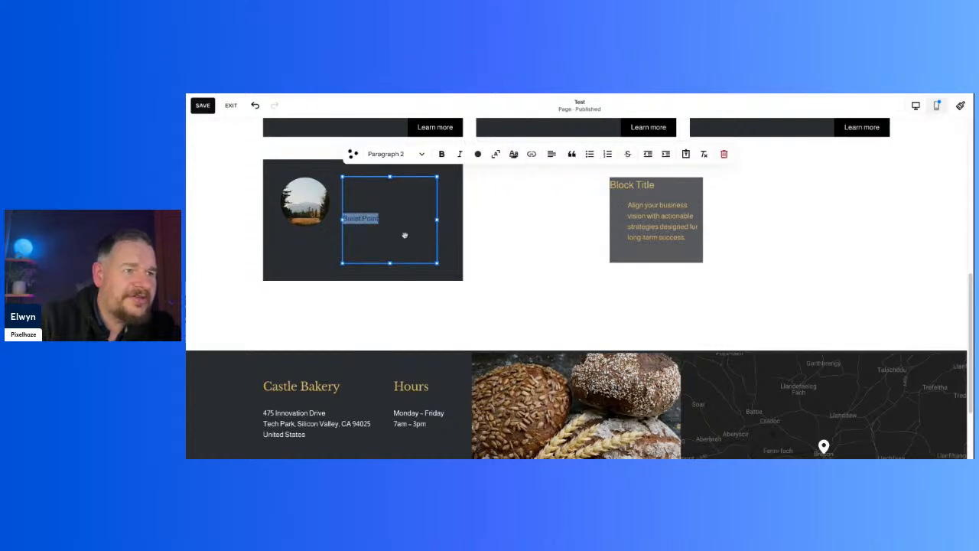
left_click(403, 236)
left_click(493, 240)
- Turn on the new text block's background and set its colour to the mid-grey palette colour
left_click(407, 232)
left_click(374, 158)
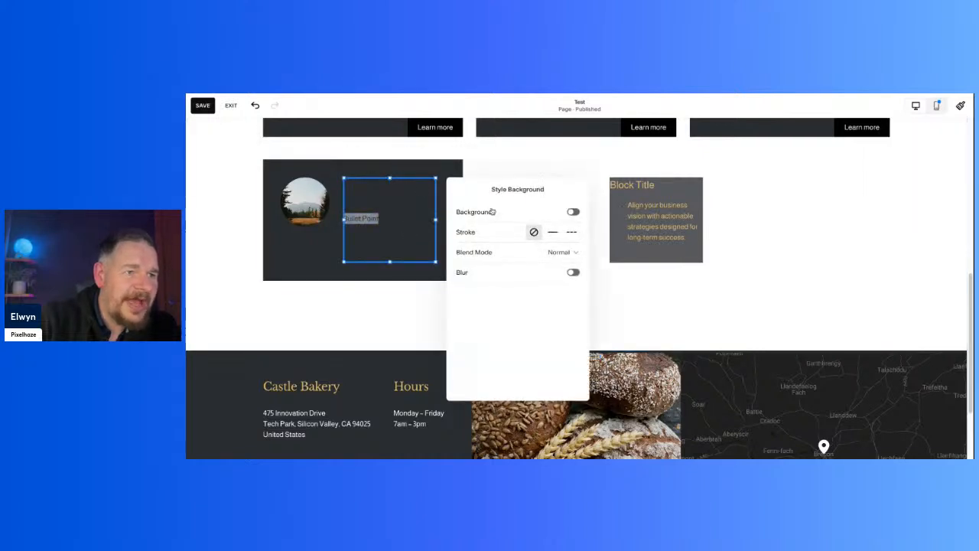
left_click(574, 212)
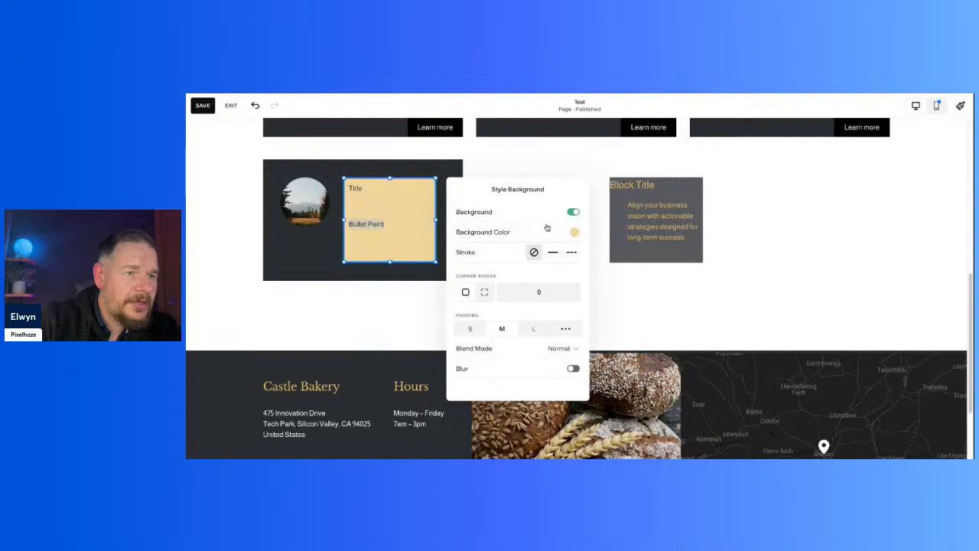
left_click(575, 233)
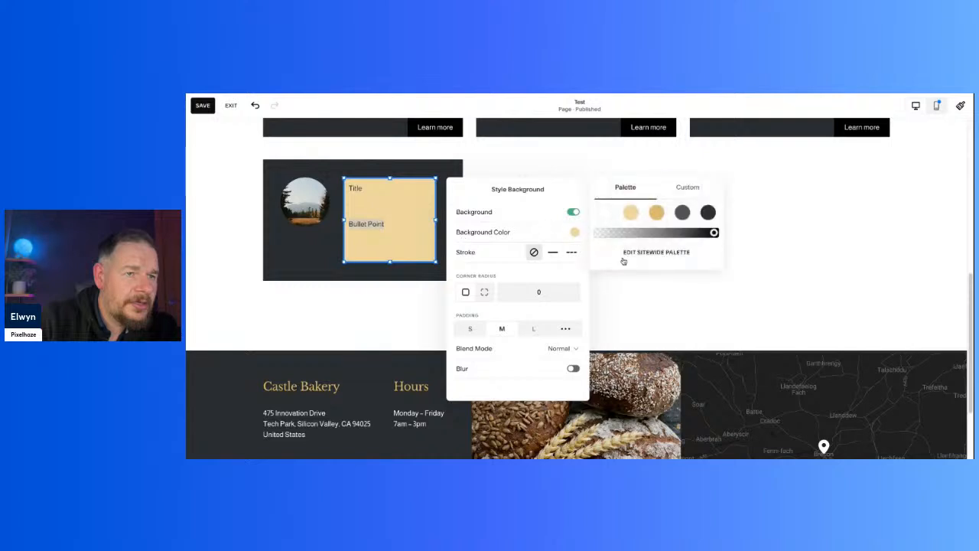
left_click(708, 214)
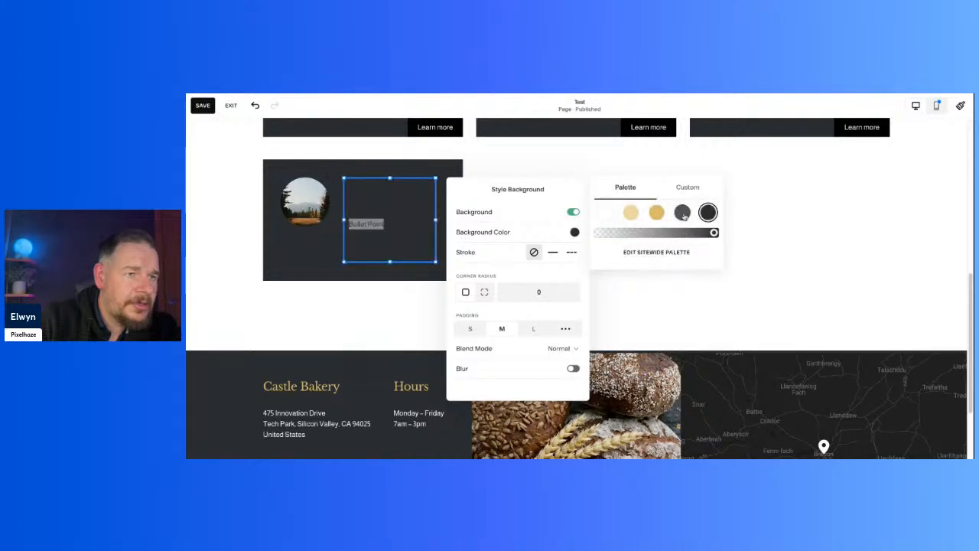
left_click(682, 214)
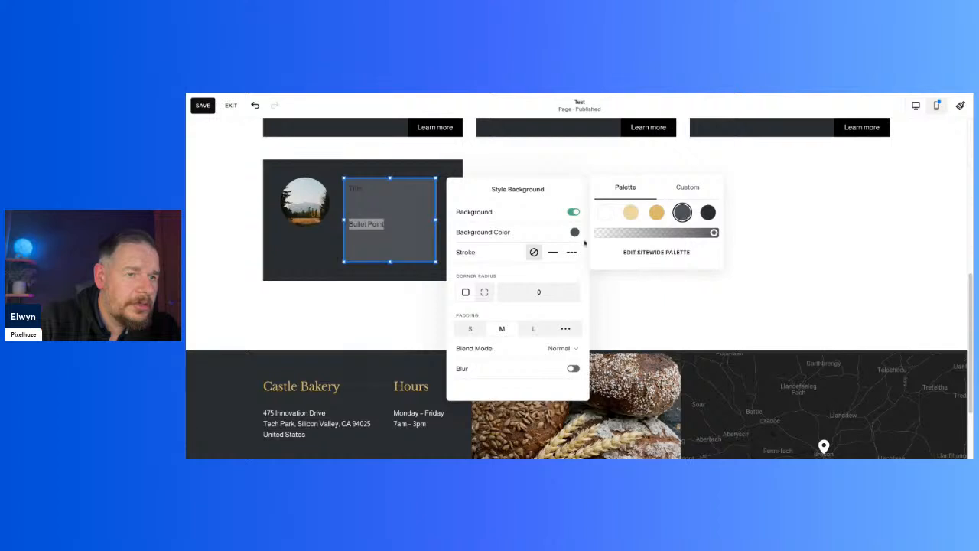
- Recolour all text in the new text block white and leave the block
left_click(385, 240)
left_click(380, 227)
key("ctrl+a")
left_click(477, 153)
left_click(431, 204)
left_click(504, 272)
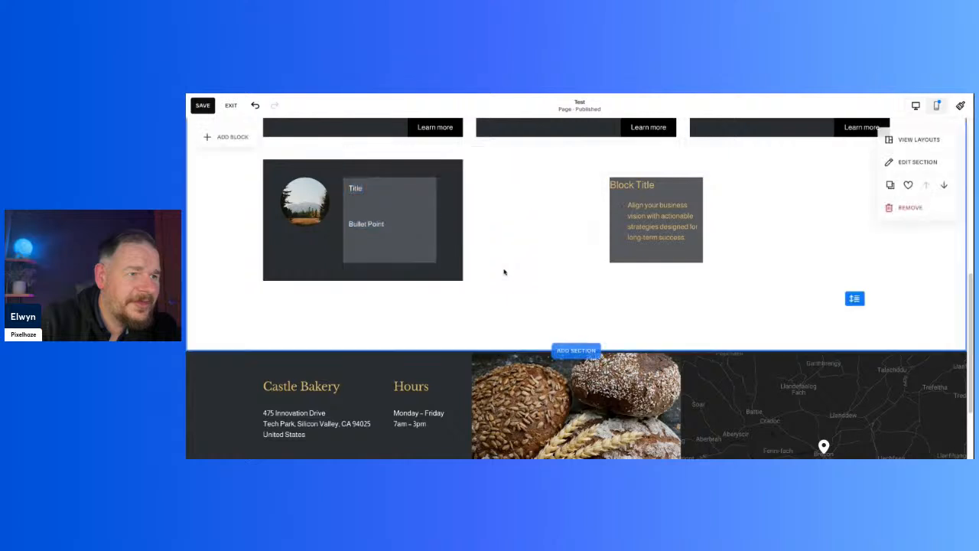
- Format the "Bullet Point" line in the new text block as a bulleted list
left_click(386, 223)
left_click_drag(386, 224, 345, 223)
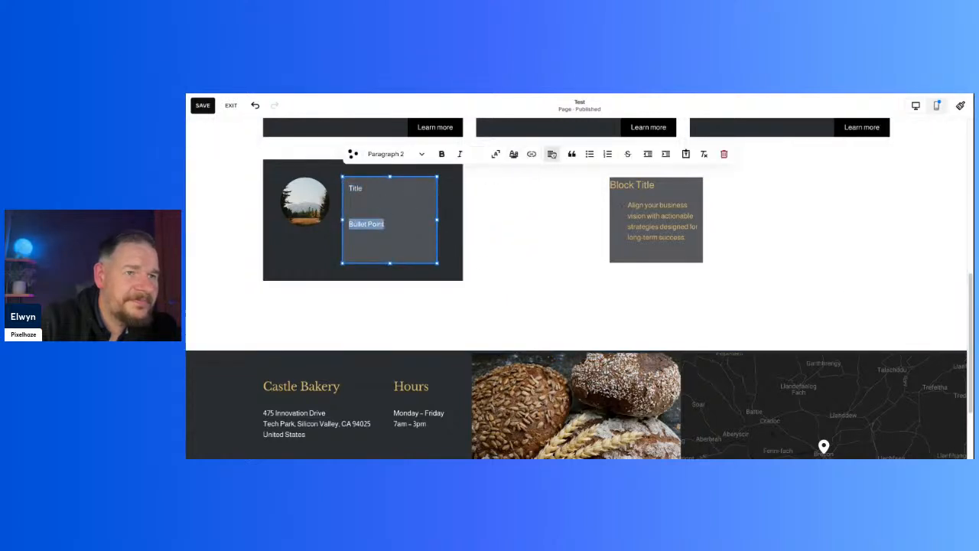
left_click(588, 154)
left_click(538, 238)
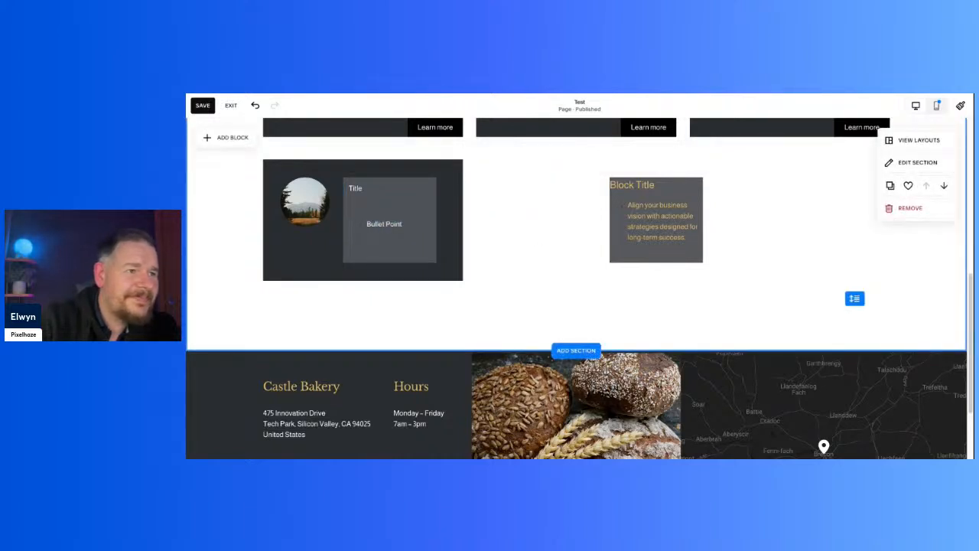
- Set the new text block's background to the darkest palette colour
left_click(427, 217)
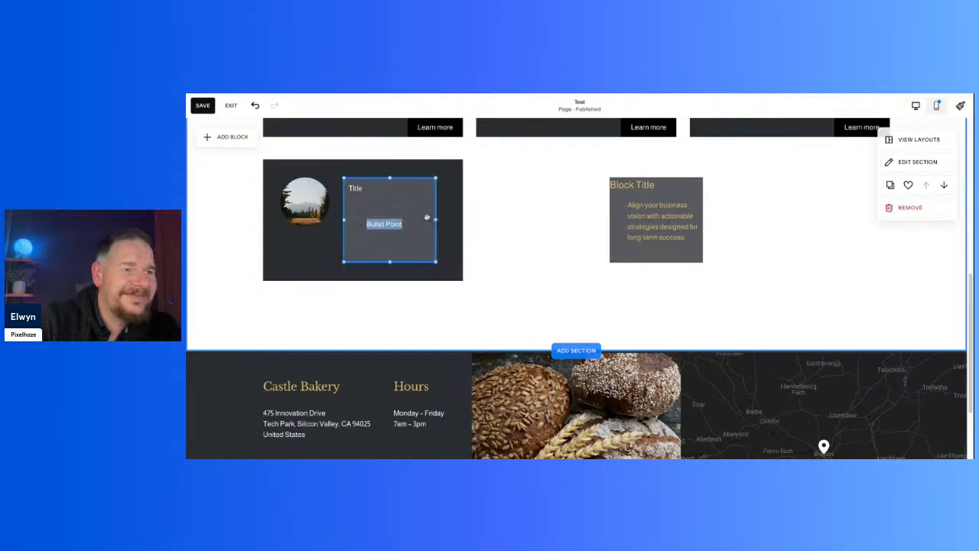
left_click(375, 162)
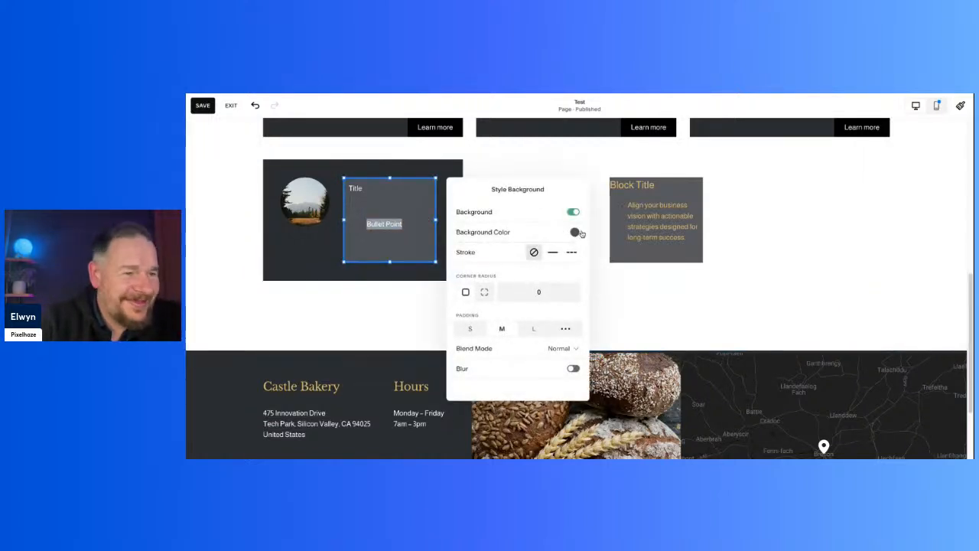
left_click(575, 232)
left_click(708, 214)
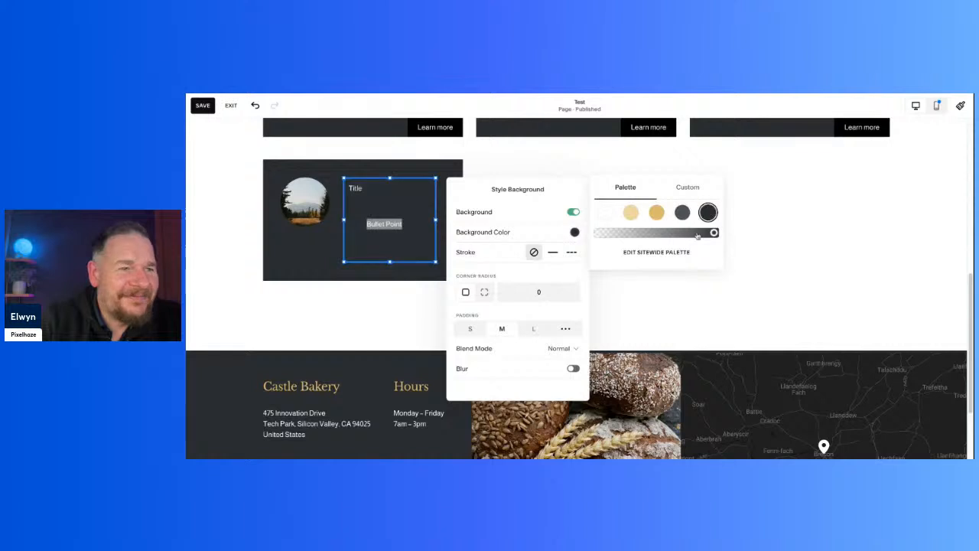
left_click(831, 260)
- Remove the bullet formatting from the "Bullet Point" line and delete the blank line above it
left_click(370, 225)
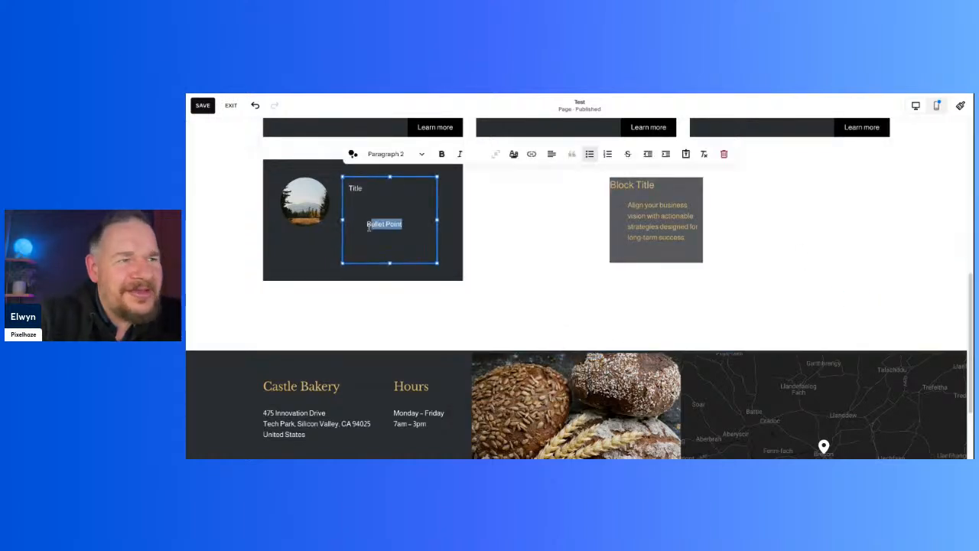
left_click(368, 225)
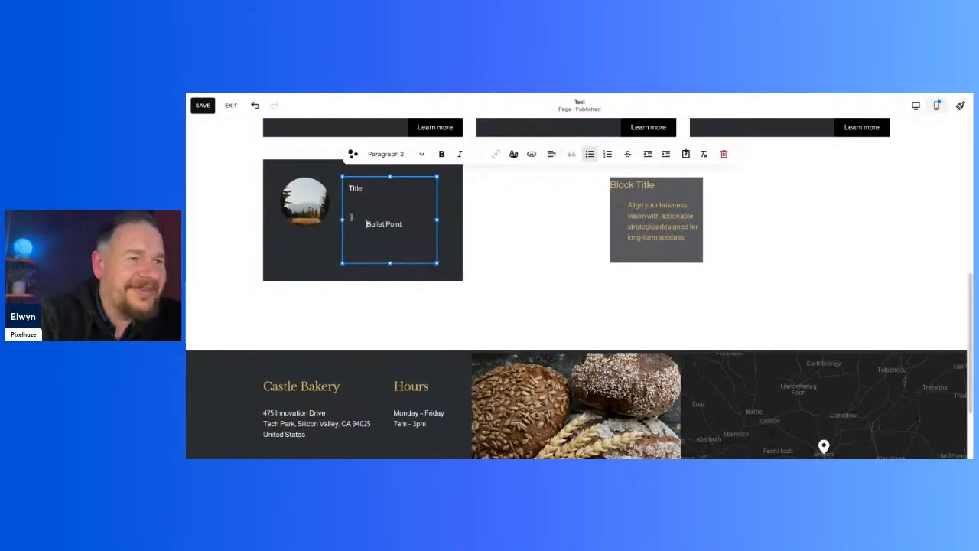
key("BackSpace")
key("BackSpace")
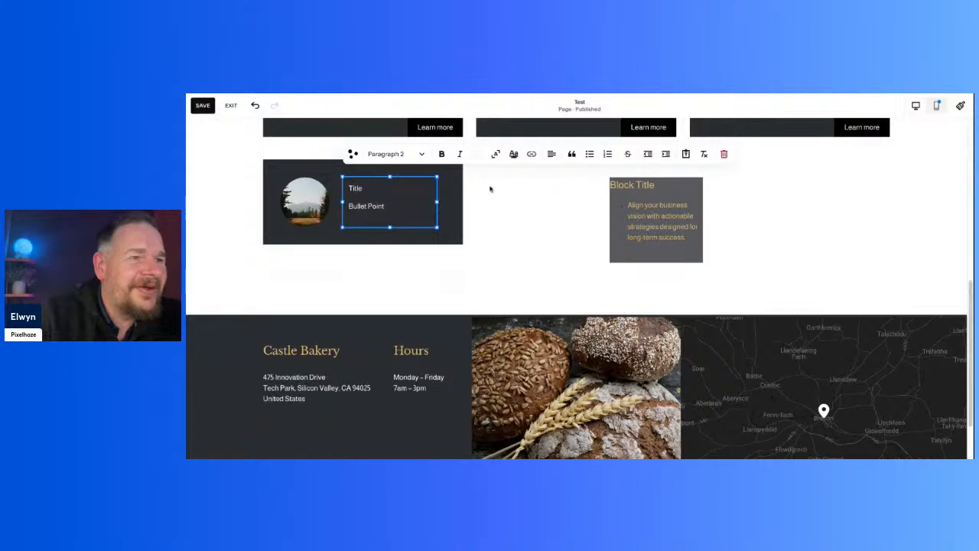
left_click(501, 226)
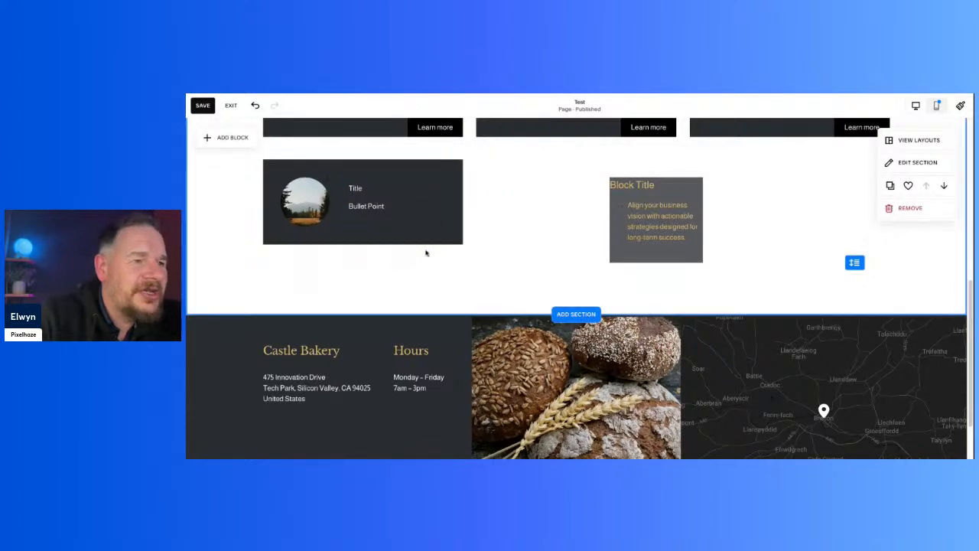
- Move the text block out of the dark card into the empty space beside it and highlight its "Bullet Point" line
left_click_drag(407, 208, 541, 208)
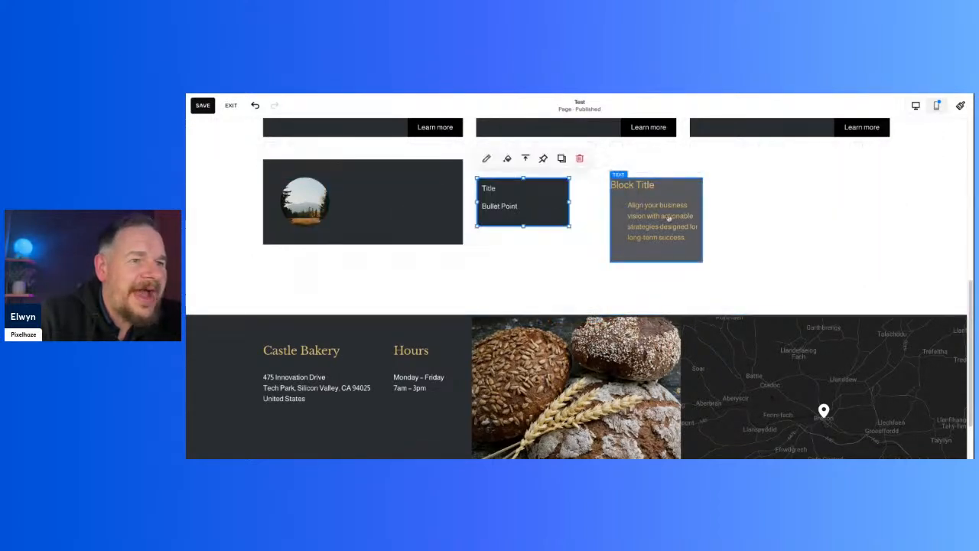
left_click(616, 228)
left_click(534, 207)
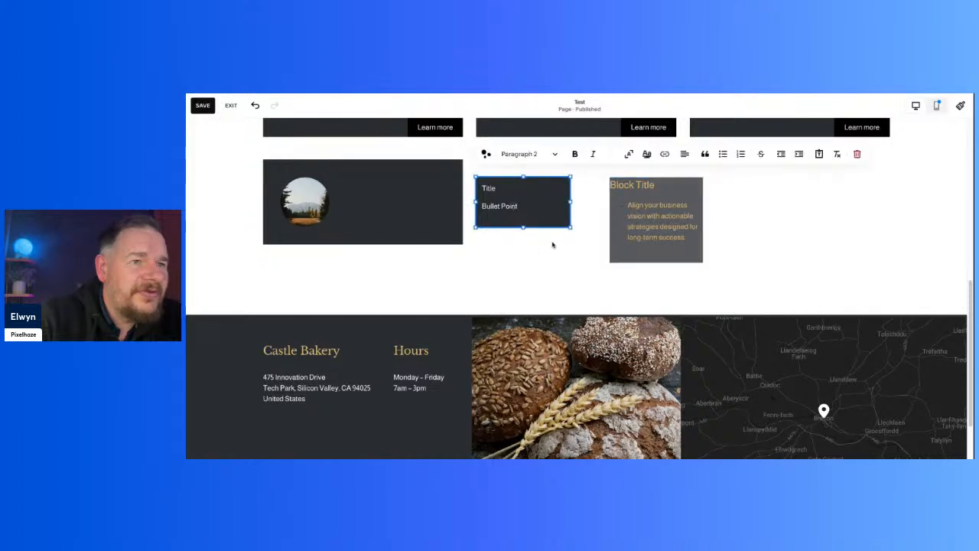
left_click(553, 242)
left_click(547, 212)
left_click(519, 210)
left_click_drag(518, 207, 481, 208)
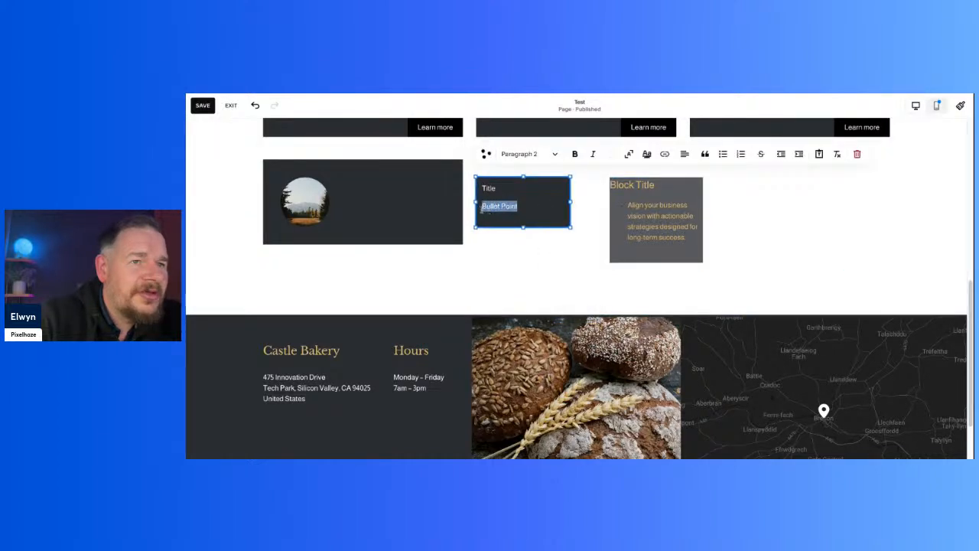
left_click(576, 204)
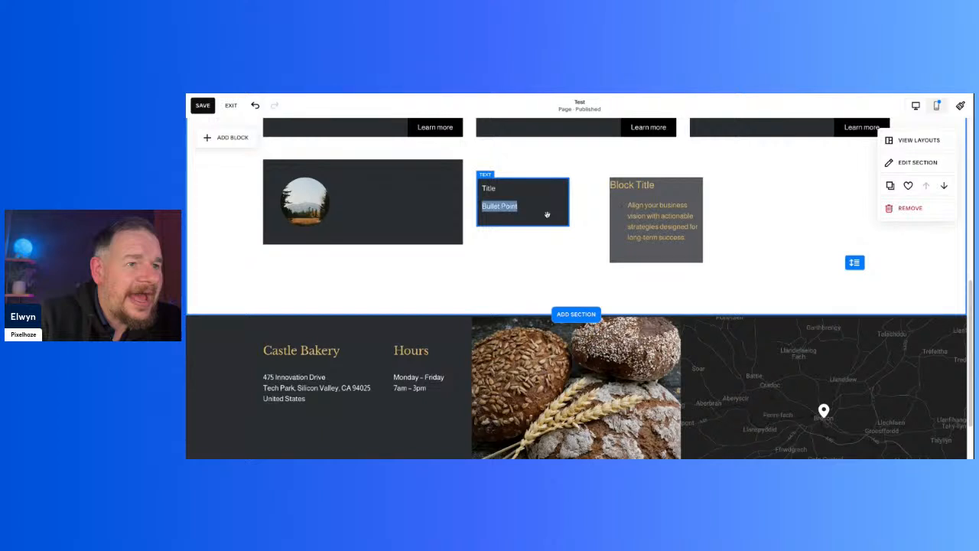
- Delete the "Title" line from the moved text block, keeping only "Bullet Point"
left_click(546, 213)
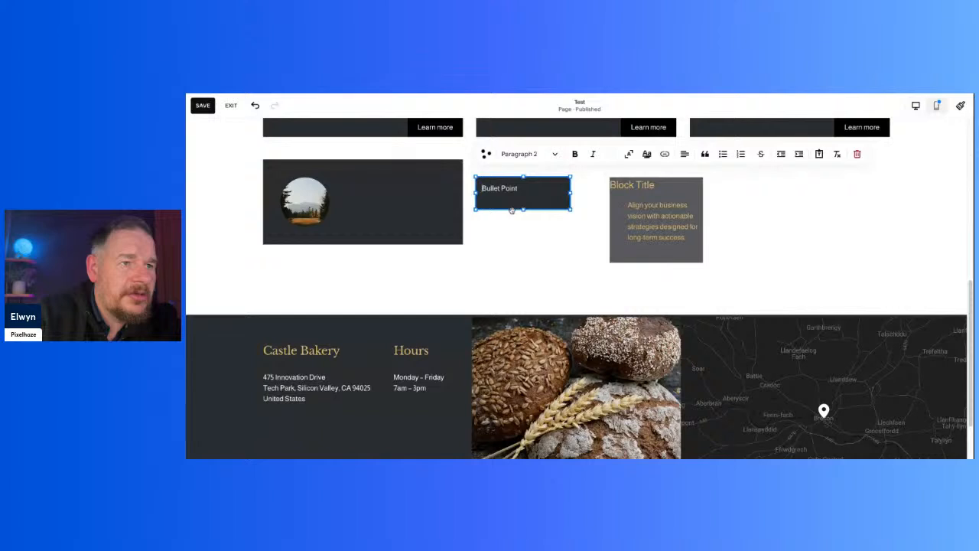
left_click(512, 209)
left_click(501, 188)
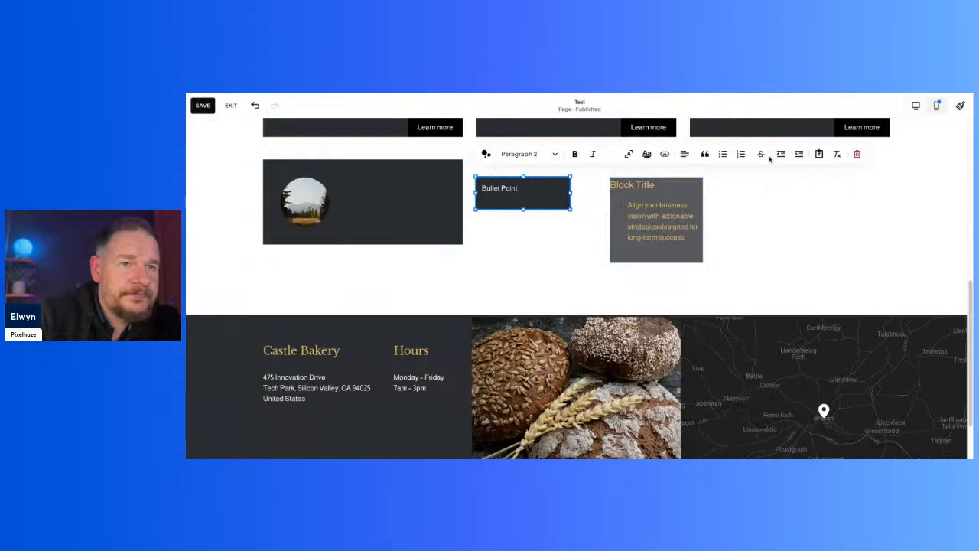
- Format the "Bullet Point" line as a bulleted list and move the "Block Title" block farther away from it
left_click(721, 155)
left_click(577, 249)
left_click(505, 201)
left_click(533, 262)
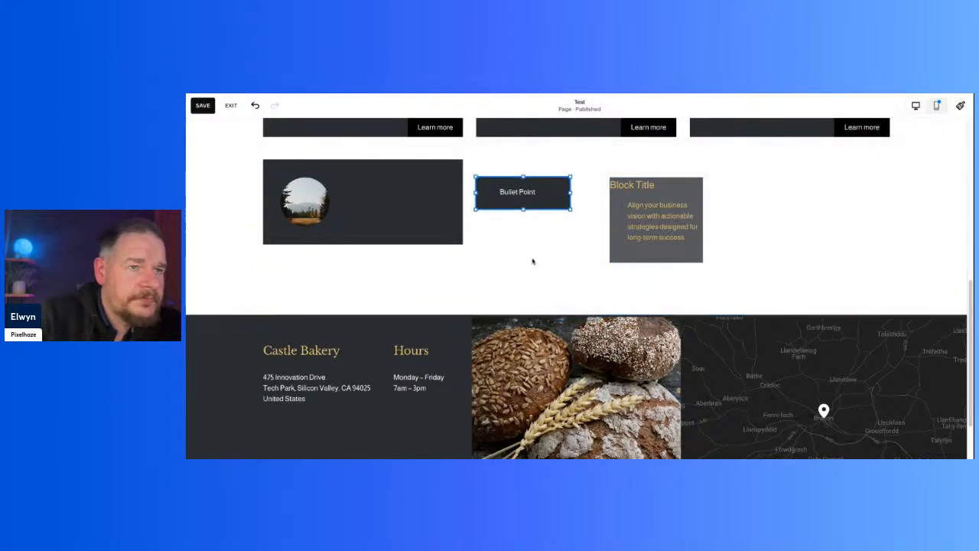
left_click_drag(655, 241, 736, 241)
left_click(658, 242)
left_click(225, 138)
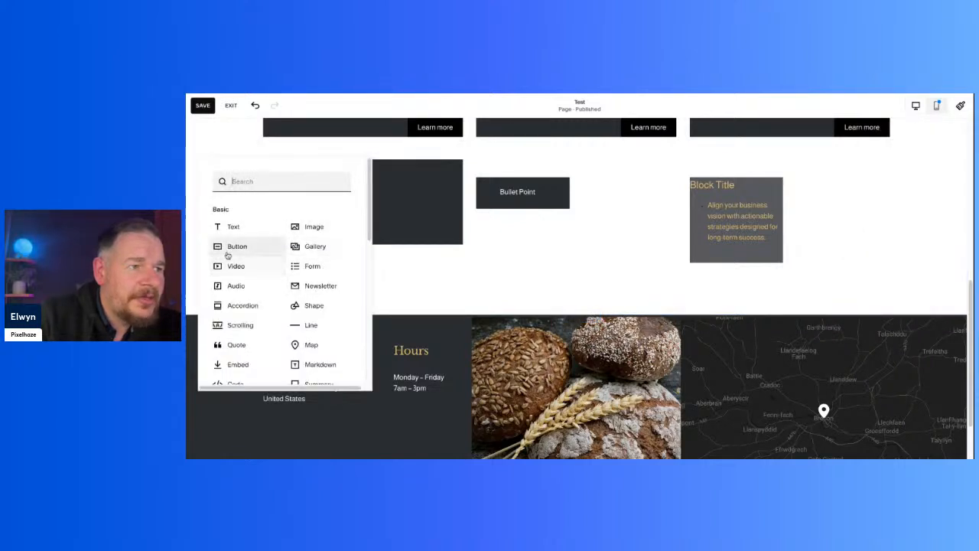
left_click(318, 306)
left_click_drag(346, 228, 583, 205)
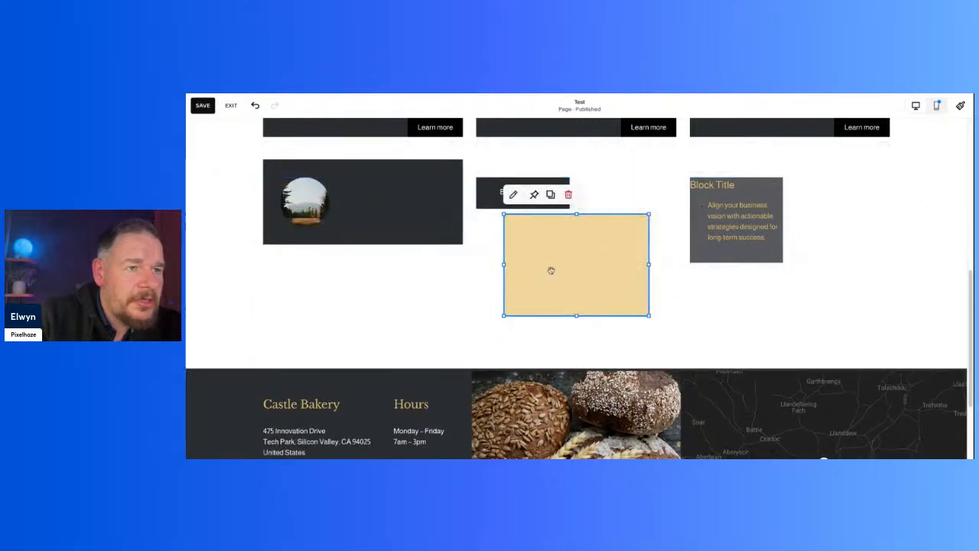
left_click(568, 194)
- Add a new text block below the existing "Bullet Point" block and enter "Bullet Point" in it
left_click(213, 145)
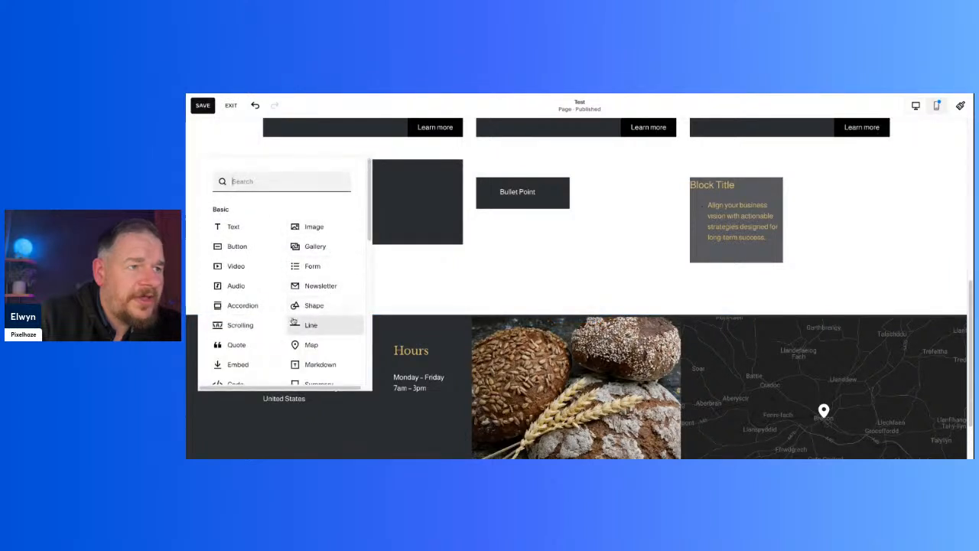
left_click(233, 226)
left_click_drag(346, 219, 582, 282)
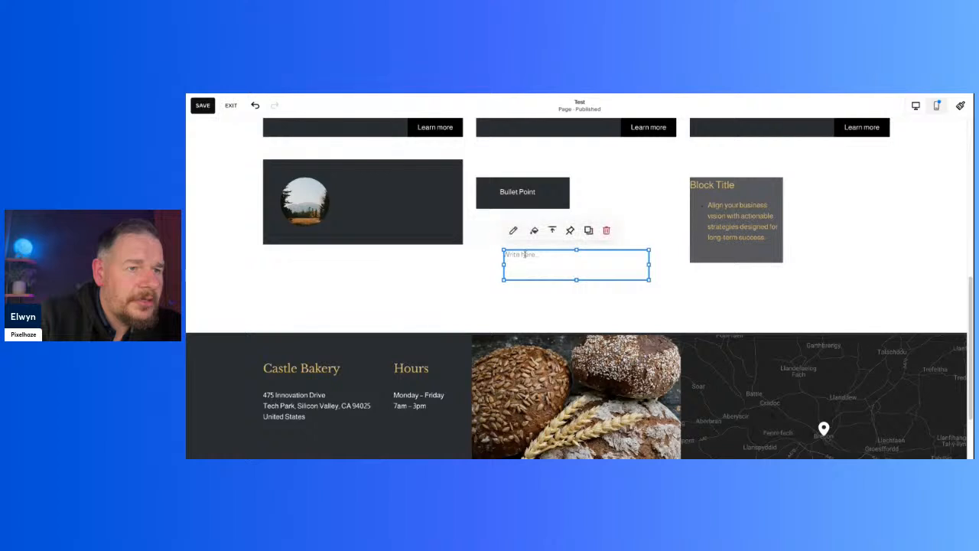
left_click(525, 256)
type("B")
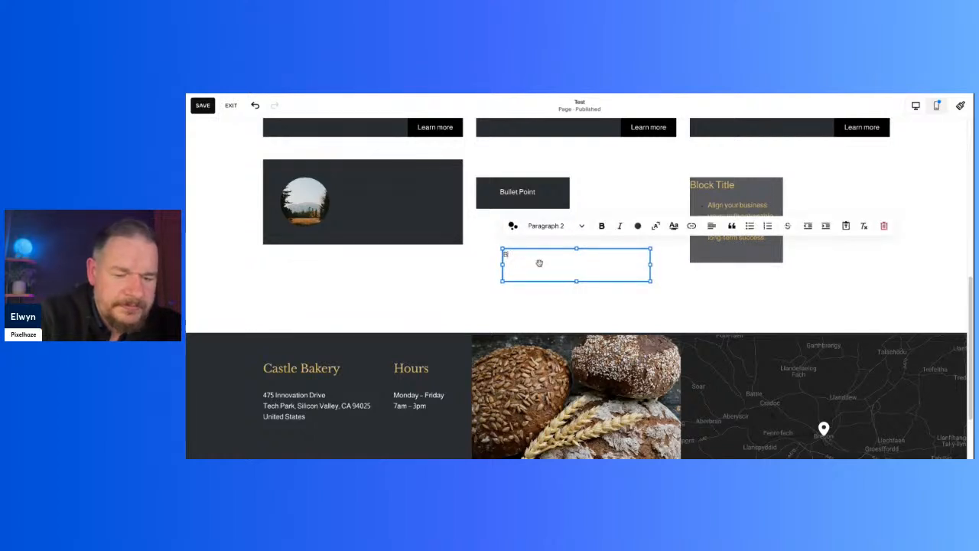
type("ullet Point")
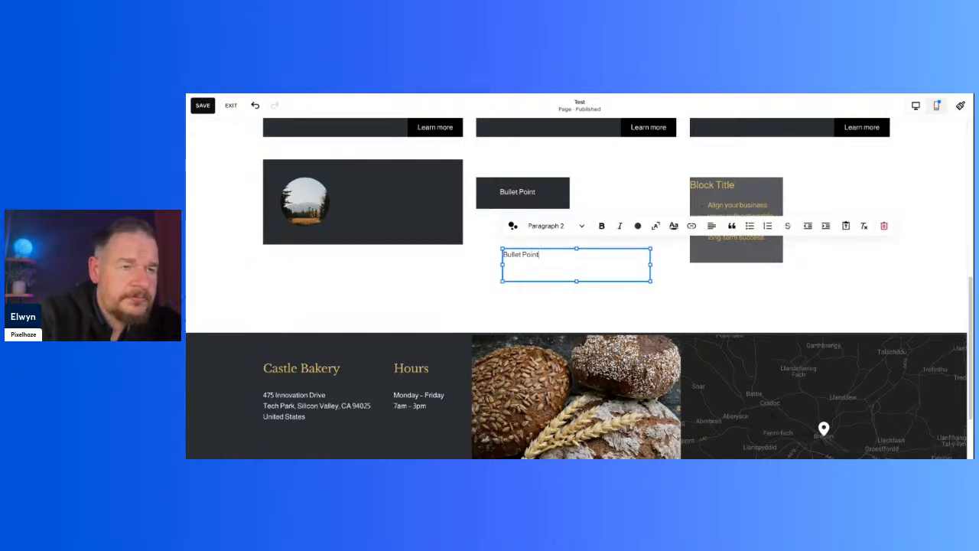
- Format the newly added block's "Bullet Point" text as a bulleted list
key("ctrl+a")
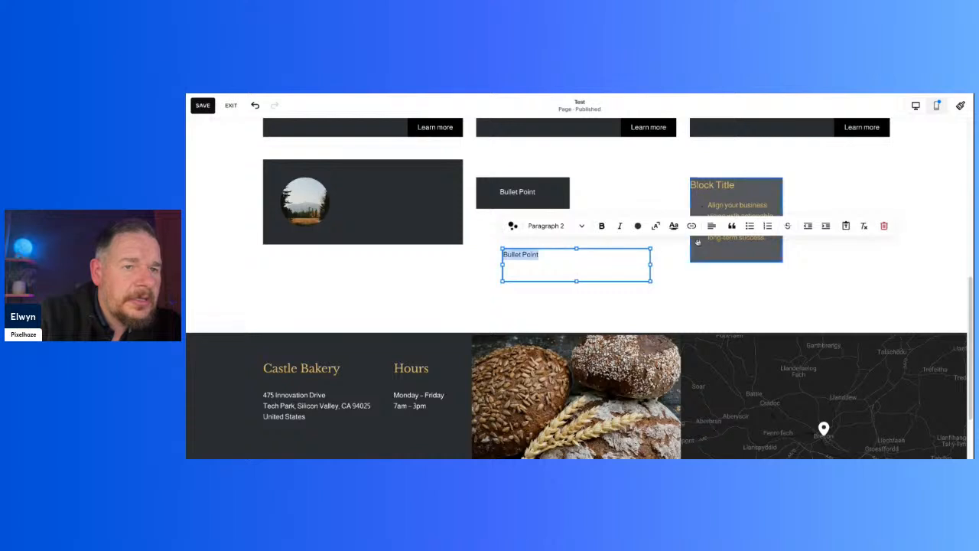
left_click(751, 227)
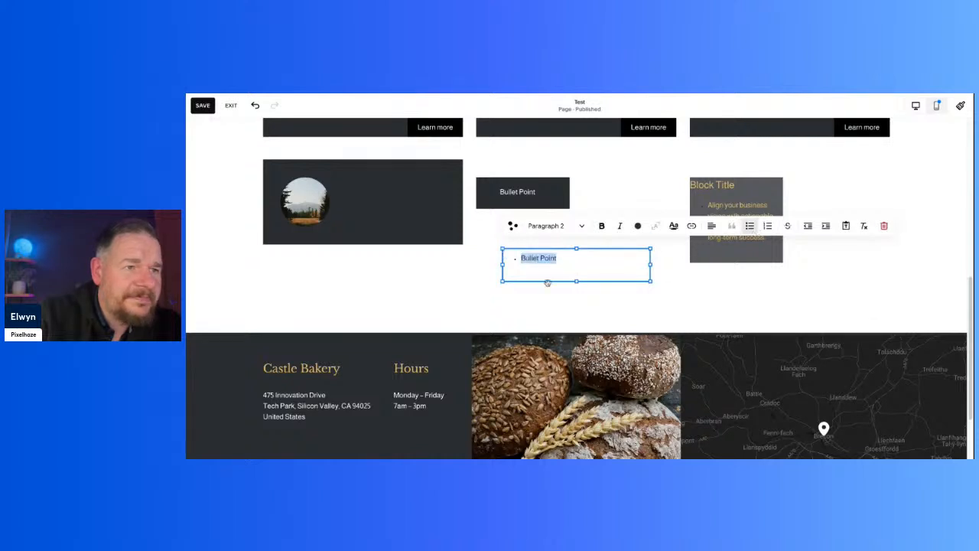
left_click(547, 306)
left_click(574, 280)
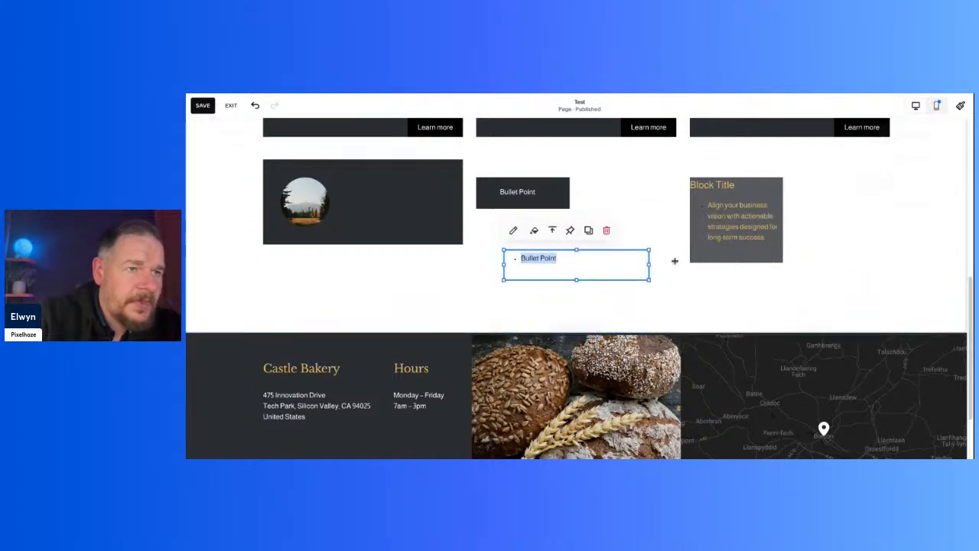
- Enable a background on the new bulleted text block and set it to the darkest palette colour
left_click(534, 231)
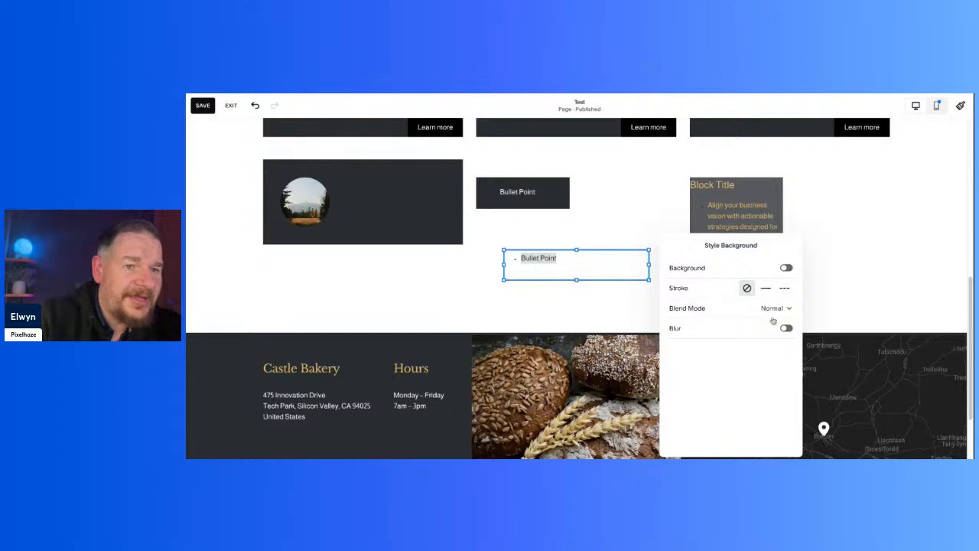
left_click(786, 269)
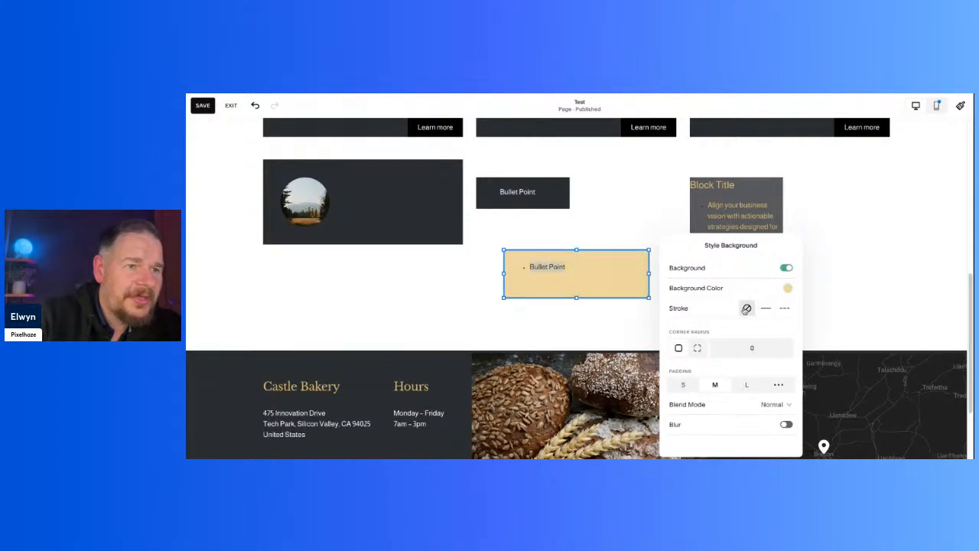
left_click(788, 288)
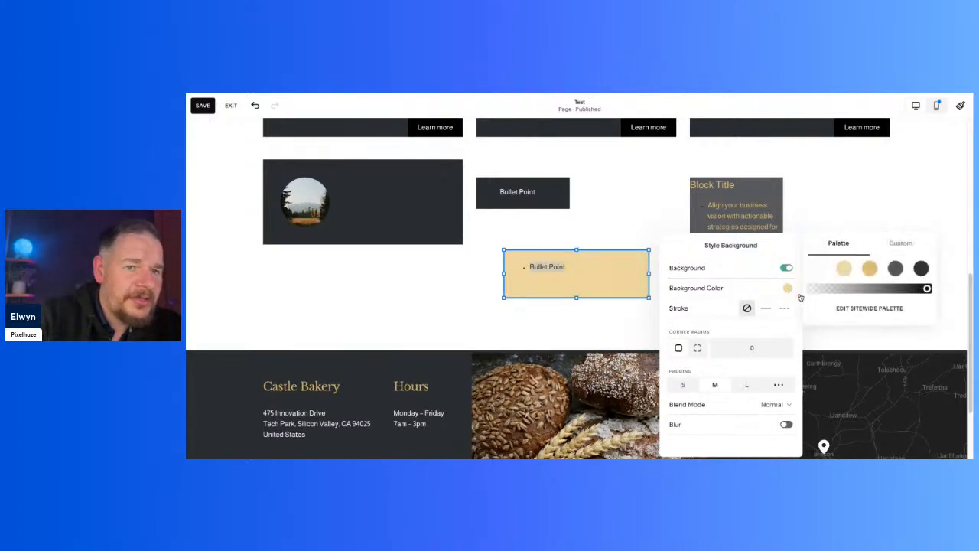
left_click(922, 269)
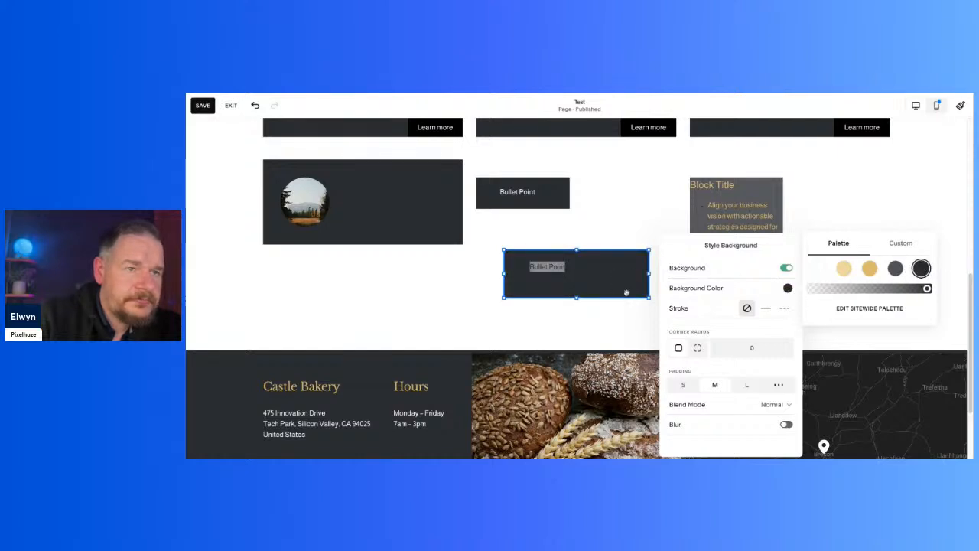
left_click(603, 343)
- Recolour the "Bullet Point" text in the new dark block white
double_click(576, 276)
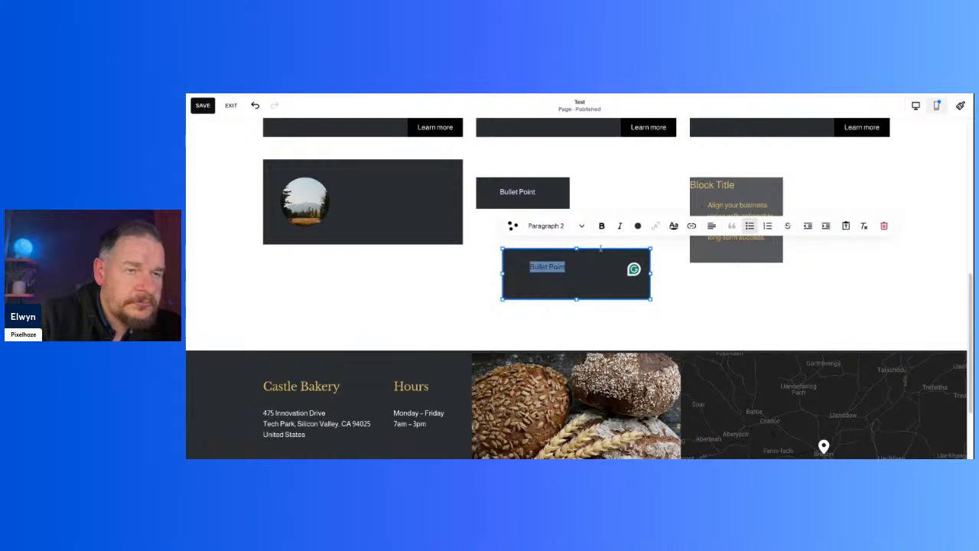
left_click(637, 226)
left_click(592, 277)
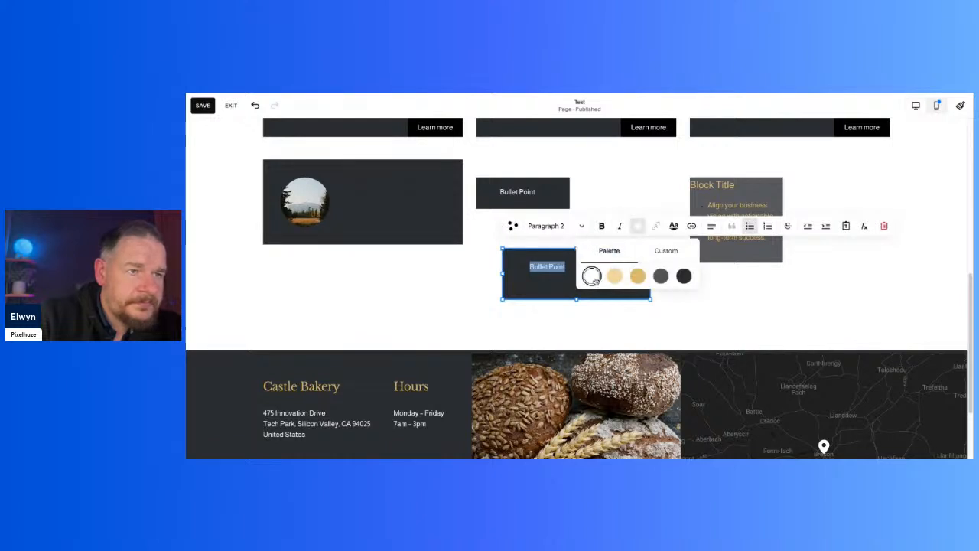
left_click(550, 335)
- Select both dark "Bullet Point" test blocks together and delete them
scroll(715, 289, "up", 3)
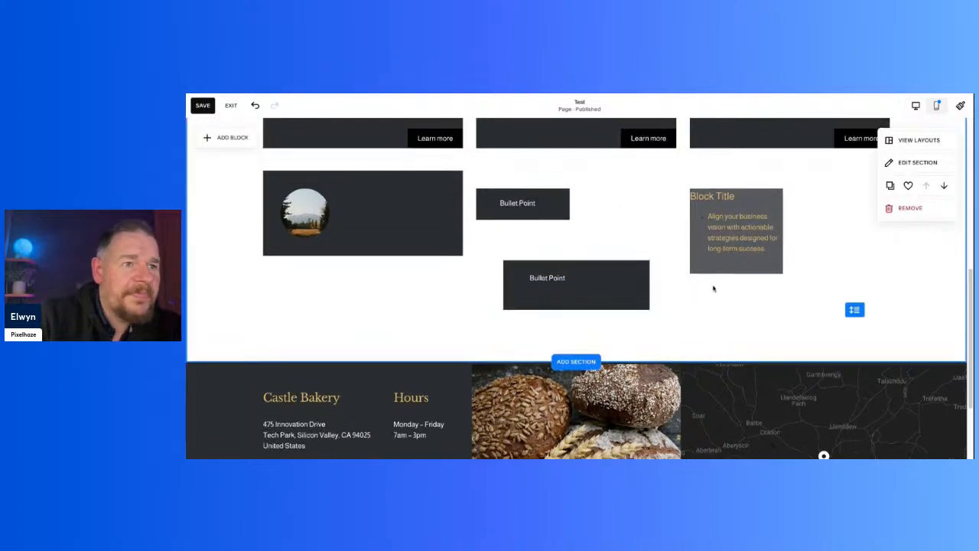
scroll(715, 288, "down", 2)
left_click_drag(749, 369, 586, 336)
left_click_drag(697, 368, 505, 243)
left_click(585, 197)
left_click_drag(586, 186, 616, 328)
key("Delete")
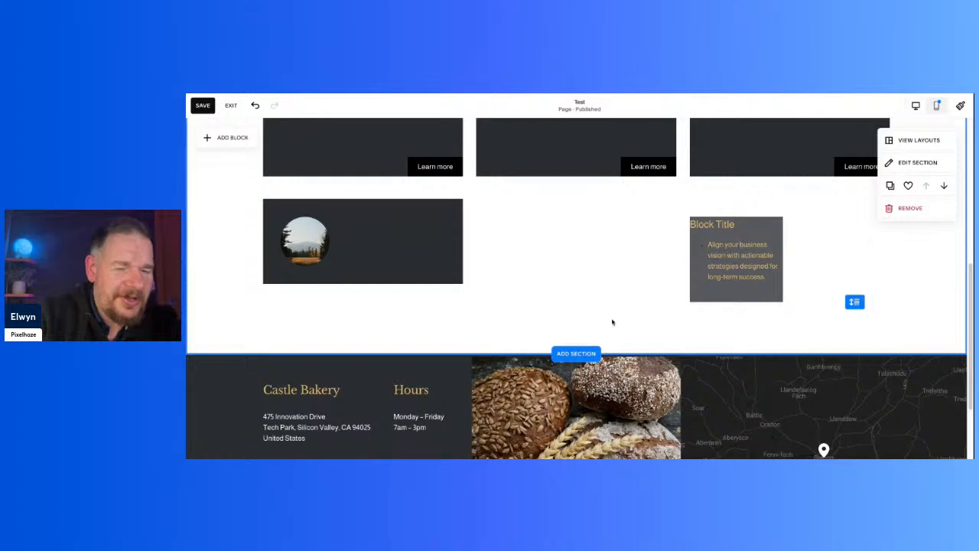
- Place the "Block Title" text block on the dark card beside the circular image and extend the card downward past the text
left_click_drag(751, 287, 747, 280)
left_click(452, 268)
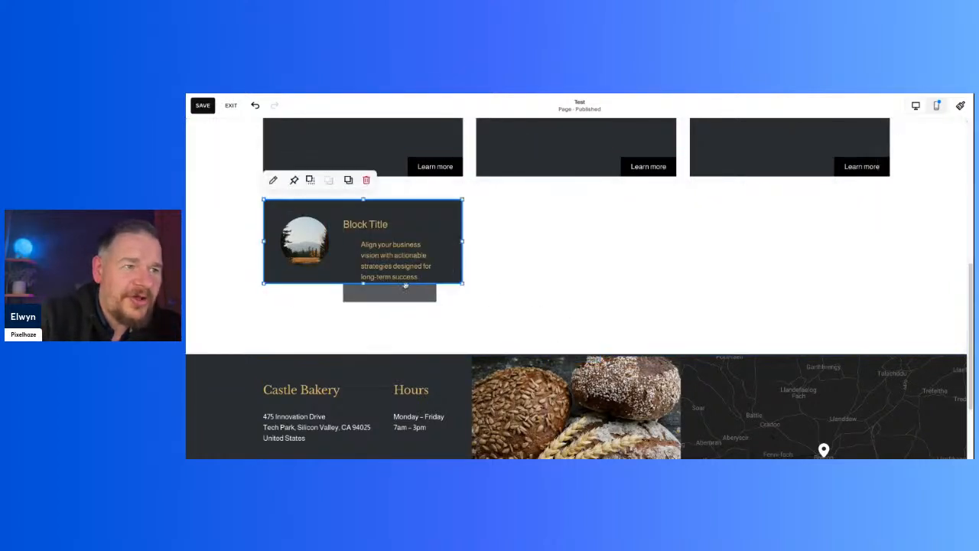
left_click_drag(361, 283, 362, 290)
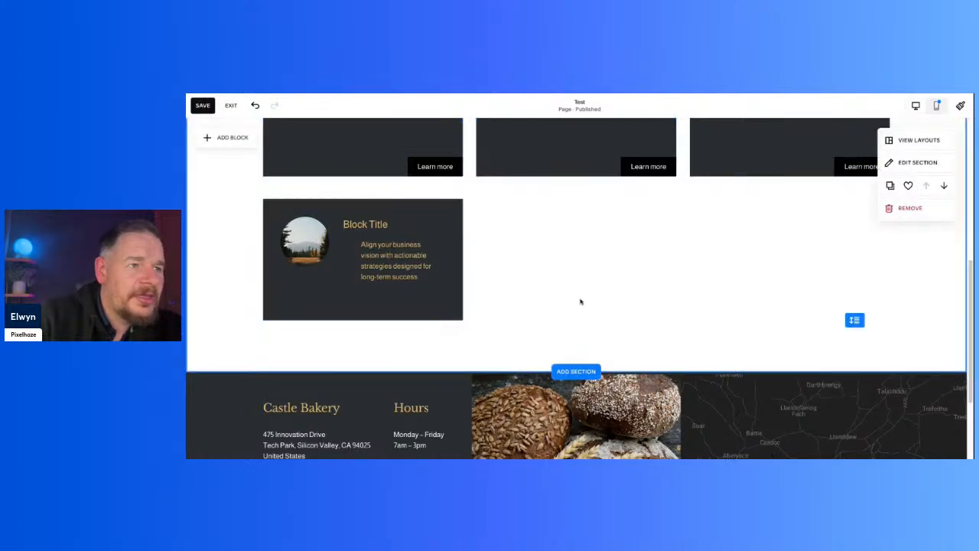
left_click_drag(384, 254, 386, 255)
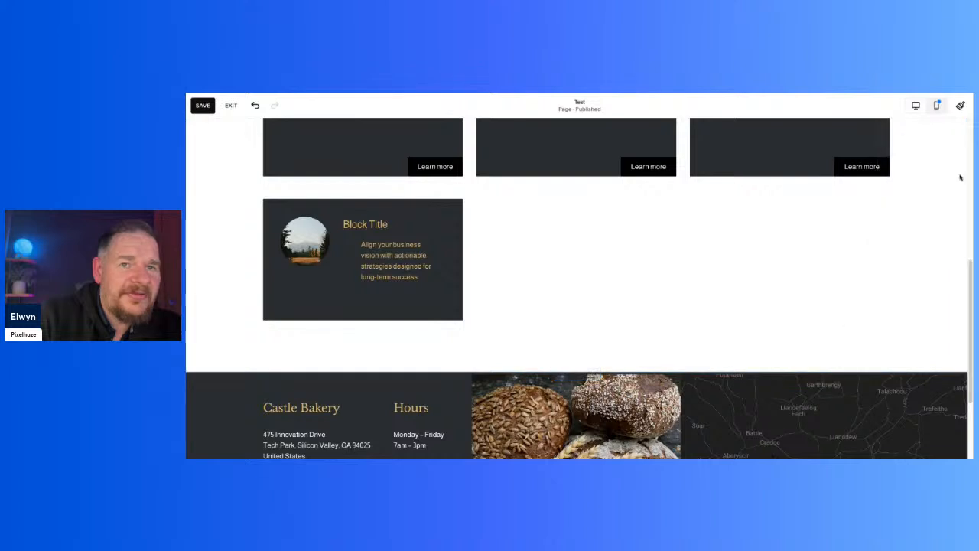
- Try the Darkest 1 colour theme on the section, switch it to Dark 2 and close the section settings
left_click(947, 165)
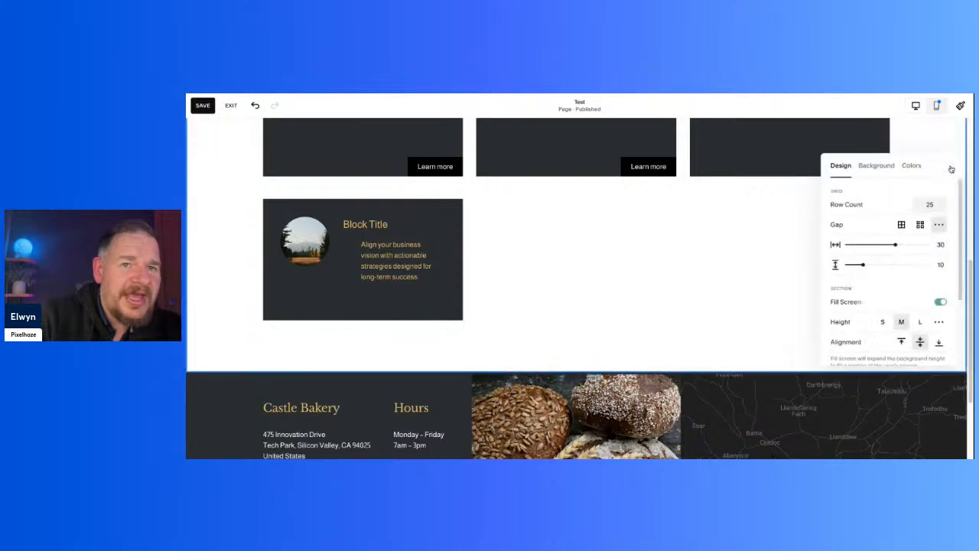
left_click(876, 165)
left_click(904, 170)
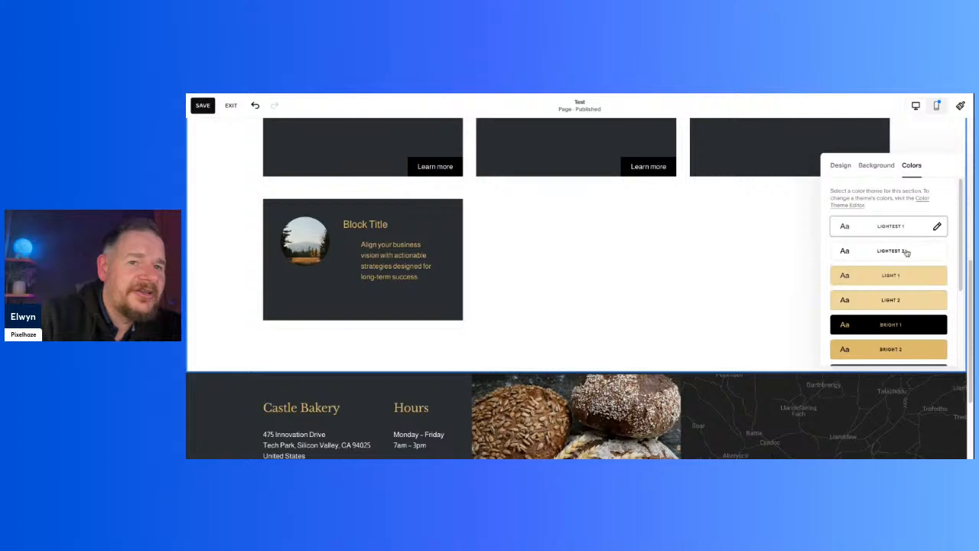
scroll(896, 300, "down", 2)
scroll(898, 297, "down", 2)
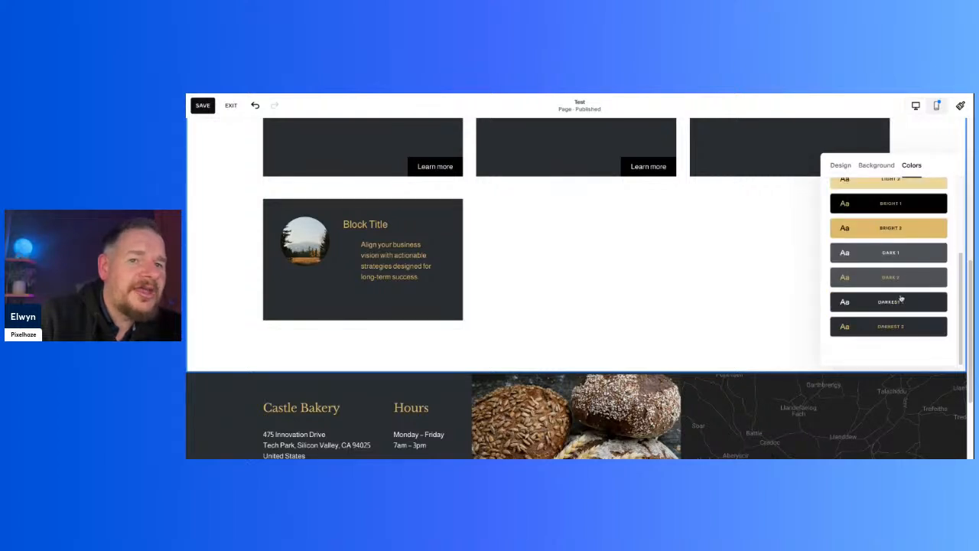
left_click(900, 304)
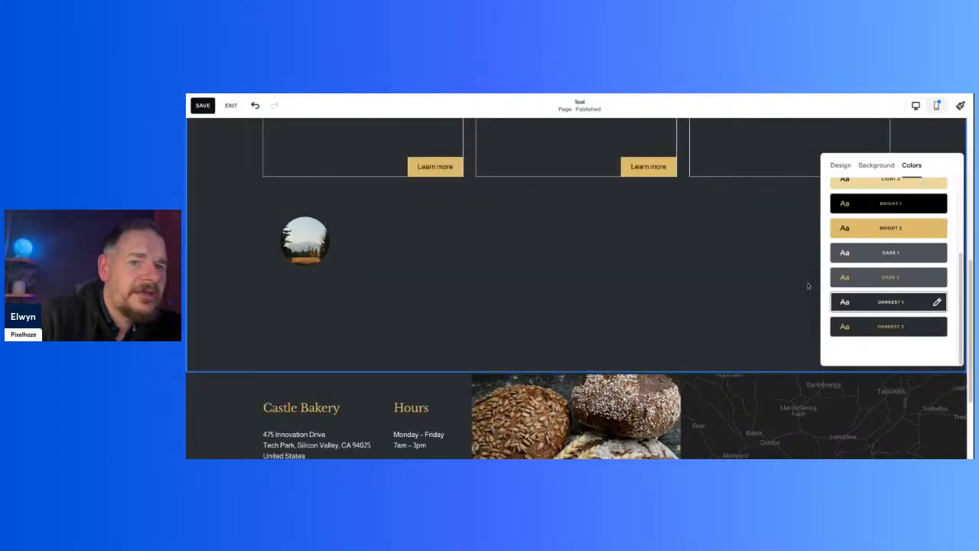
left_click(877, 283)
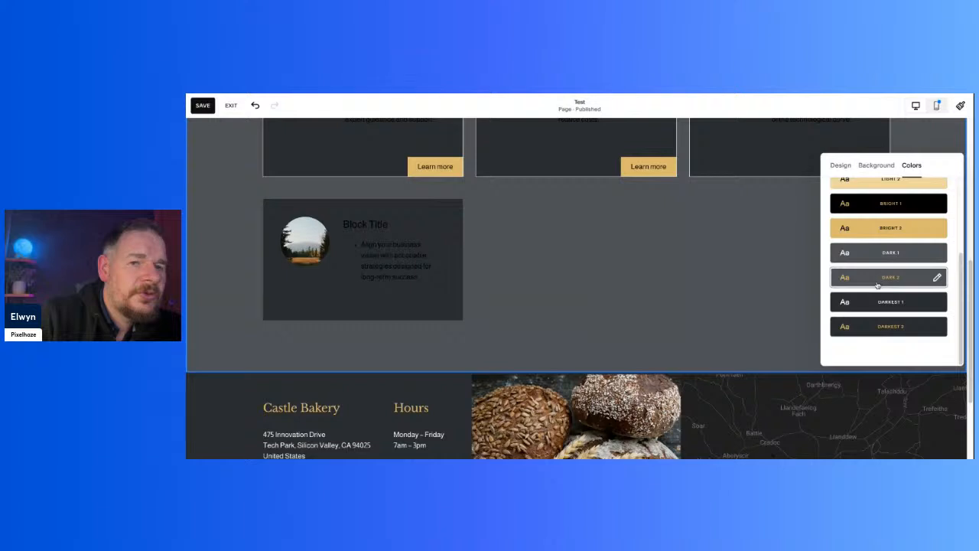
left_click(649, 262)
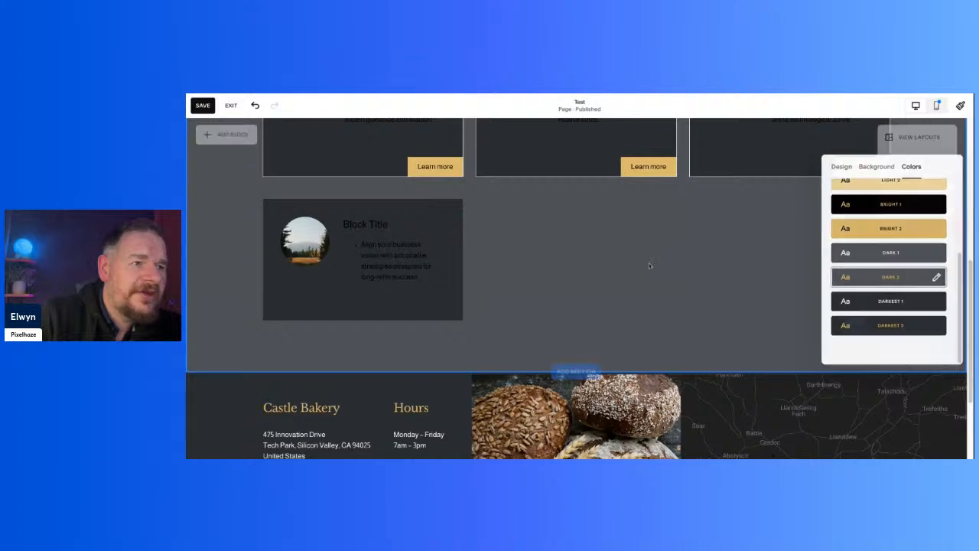
- Try recolouring all the text in the "Block Title" block with the darkest palette colour, and undo the change
left_click(391, 257)
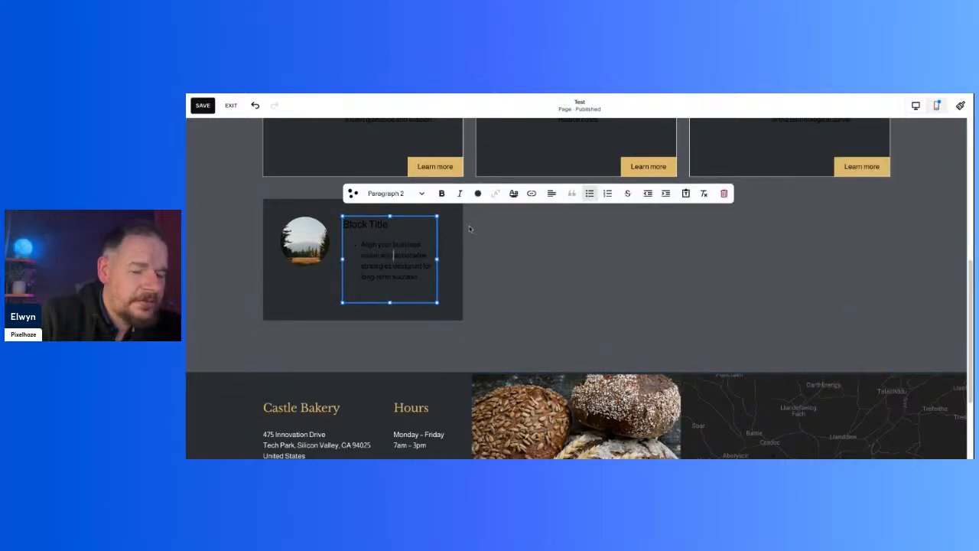
key("ctrl+a")
left_click(477, 192)
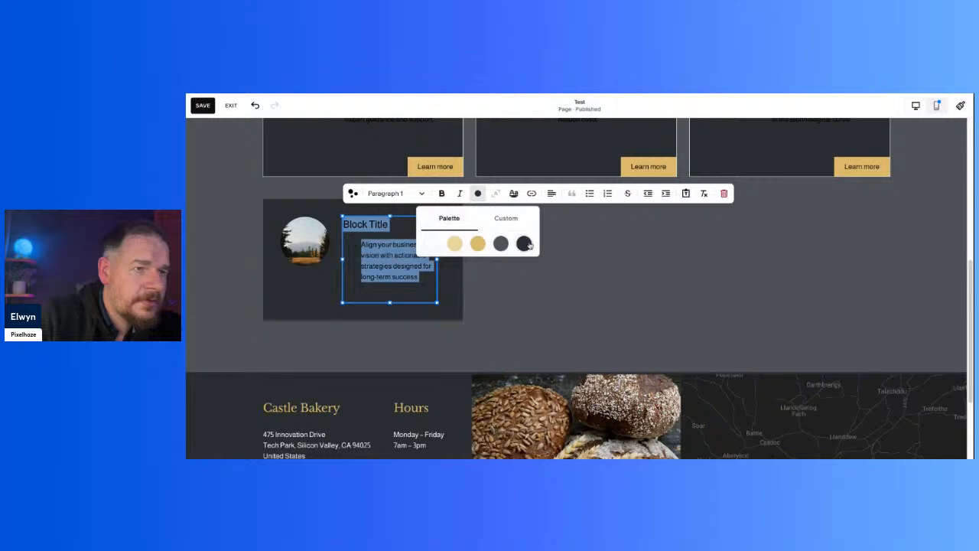
left_click(440, 244)
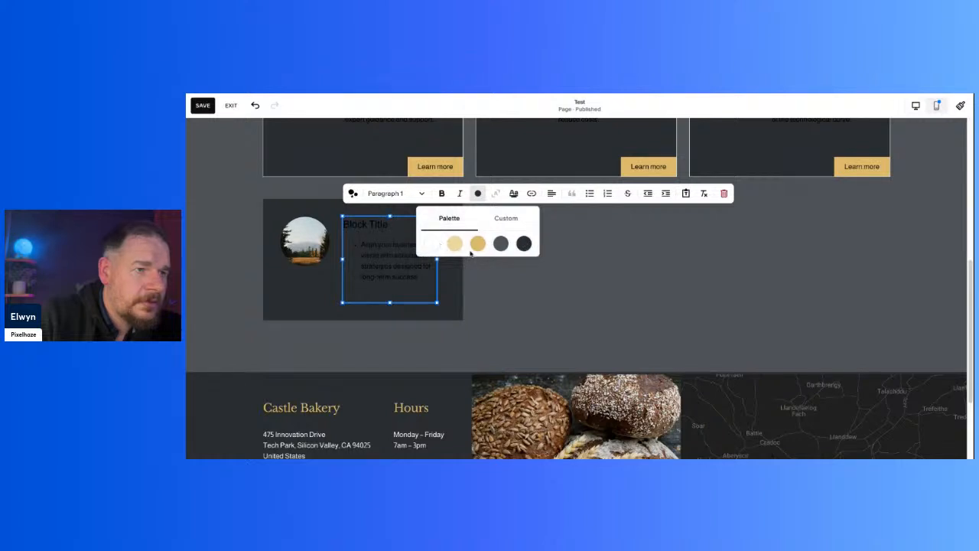
left_click(527, 247)
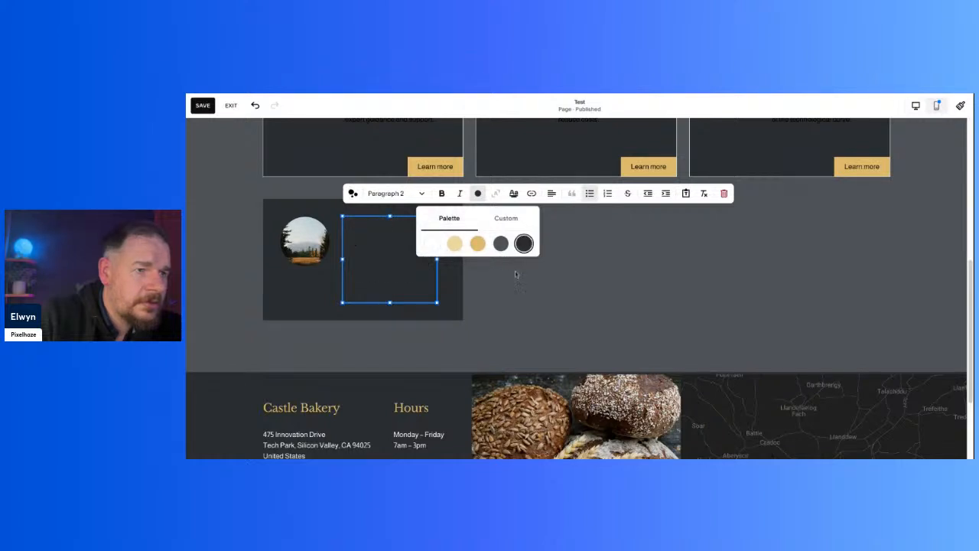
left_click(528, 278)
key("ctrl+z")
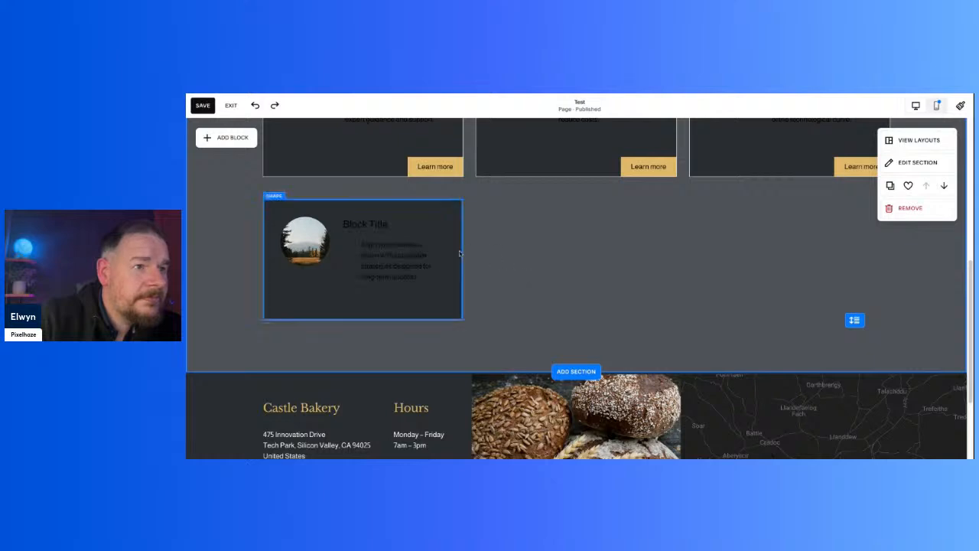
- Move the "Block Title" text block off the dark card onto the empty section area beside it
left_click_drag(411, 253, 574, 258)
left_click(681, 264)
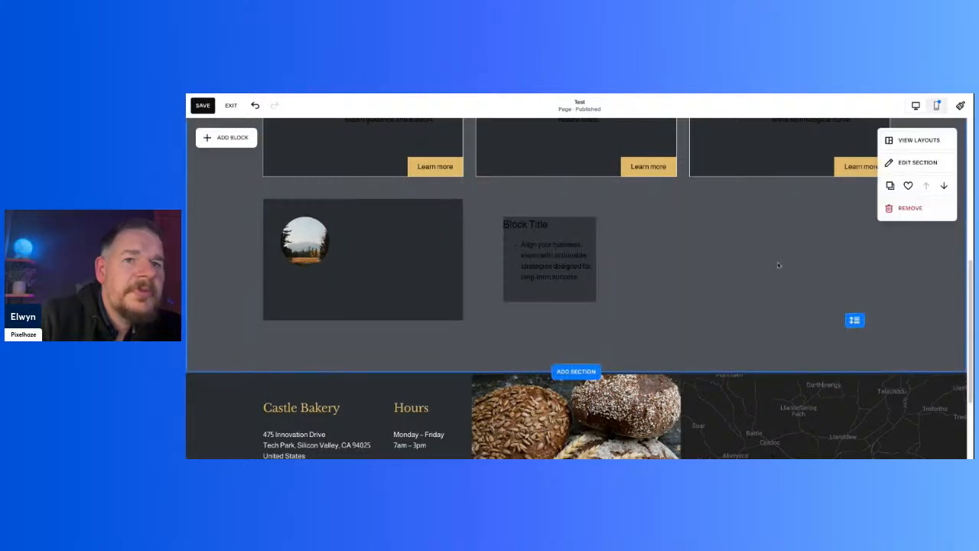
- Try the Darkest 1 colour theme on the section, switch it to Darkest 2 and close the section settings
left_click(960, 107)
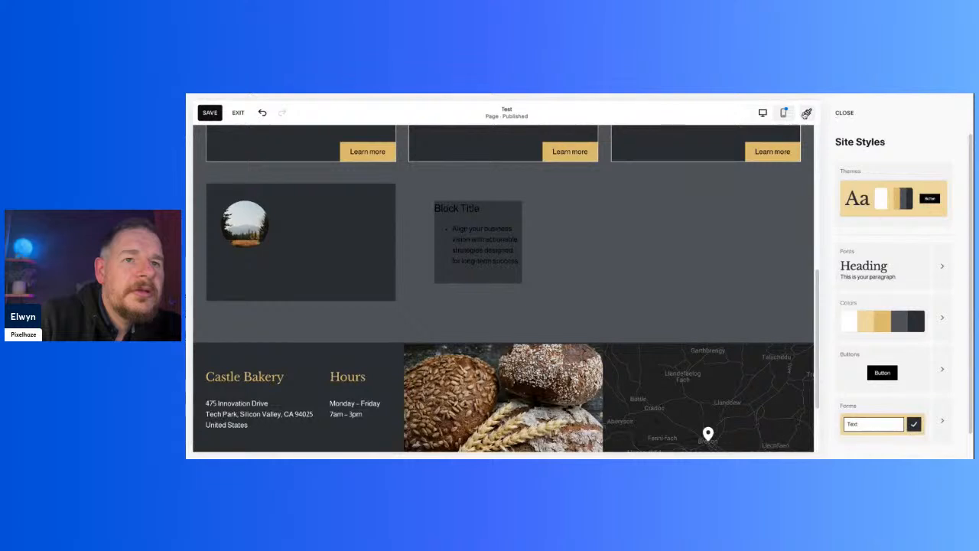
left_click(845, 114)
mouse_move(891, 249)
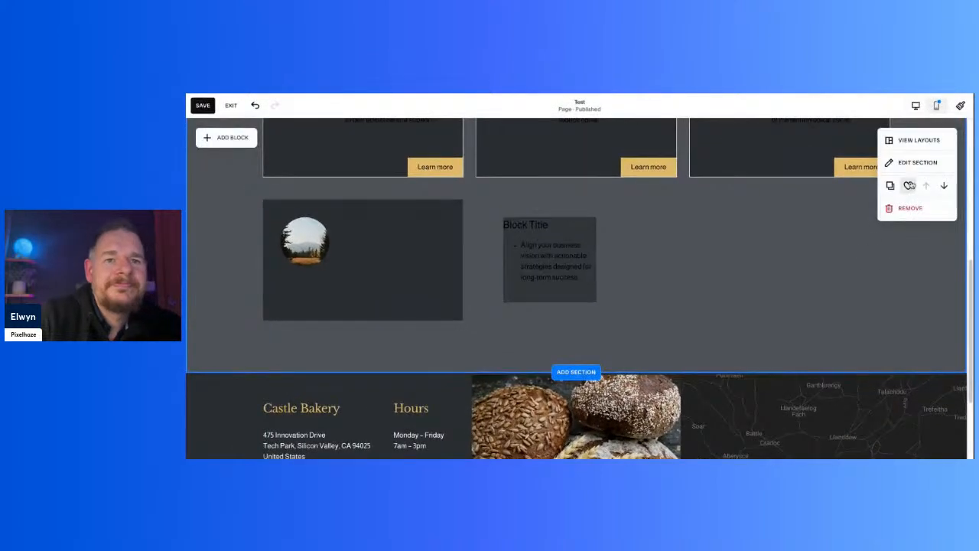
left_click(914, 163)
left_click(911, 166)
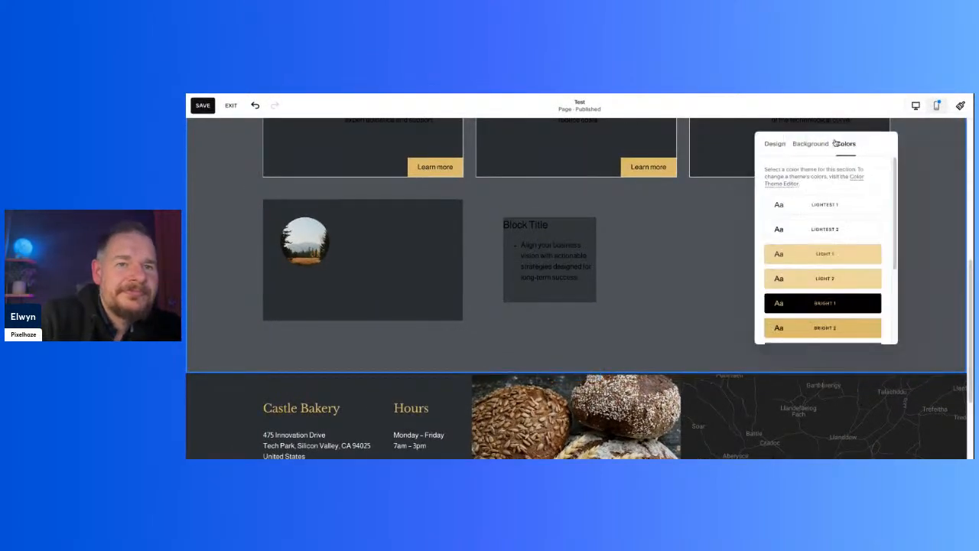
scroll(689, 245, "down", 3)
left_click(688, 250)
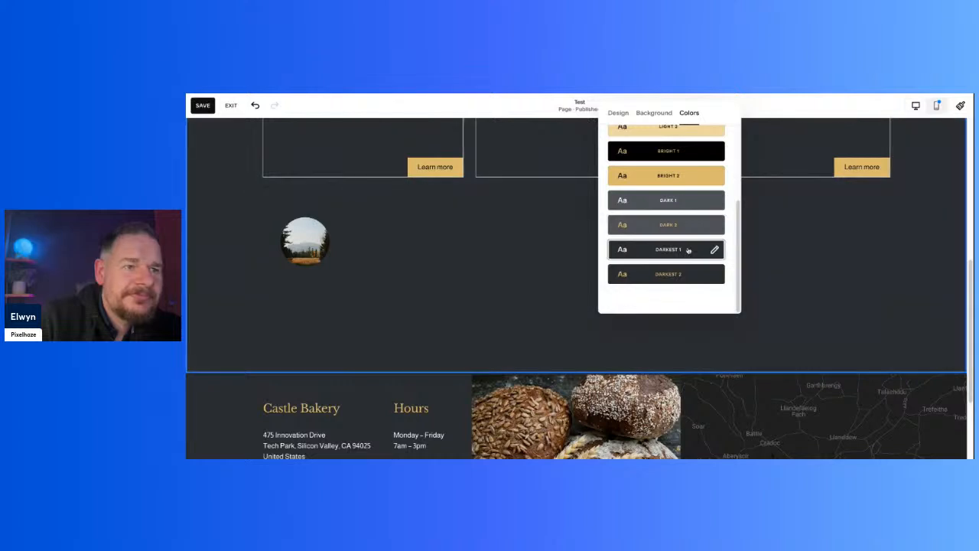
left_click(690, 274)
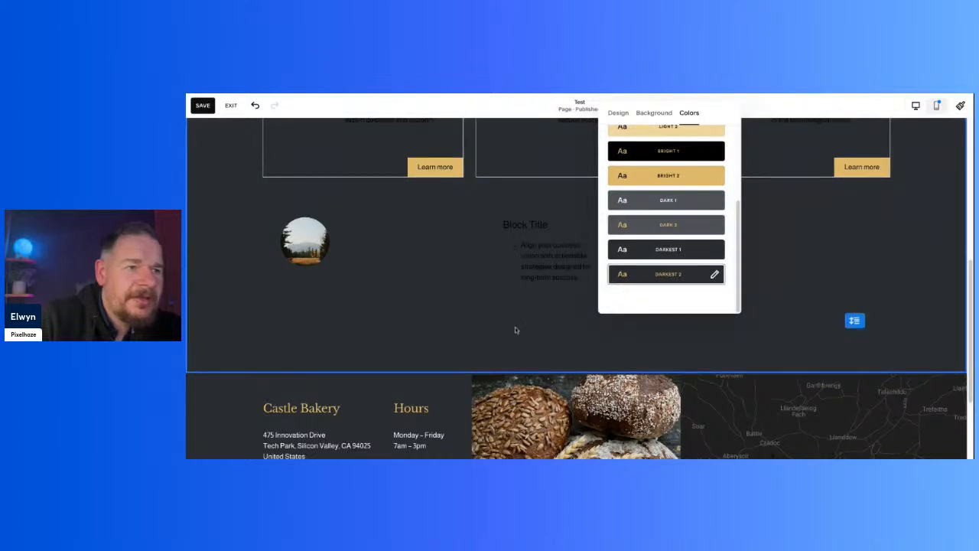
left_click(579, 326)
- Recolour all the text in the "Block Title" block, including its bullet, with the palette's white
left_click(546, 253)
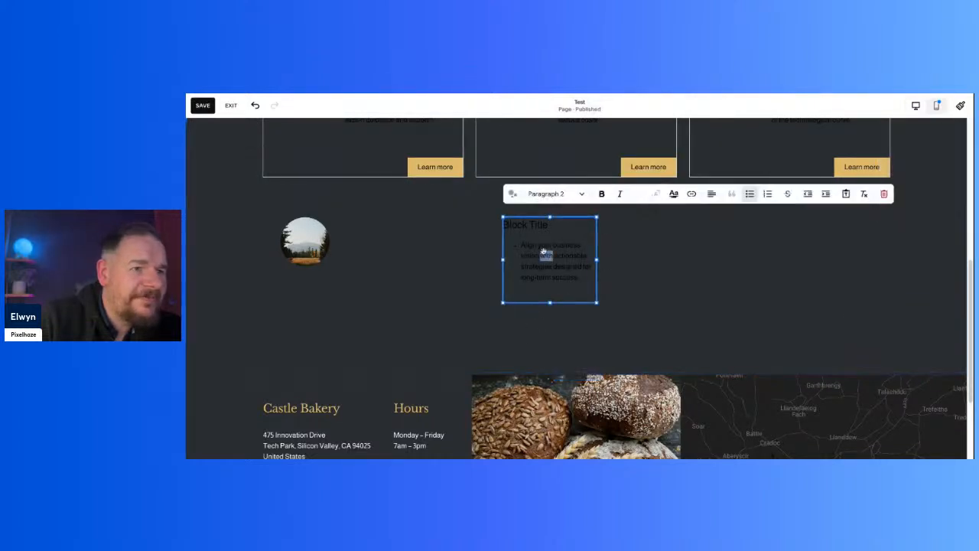
key("ctrl+a")
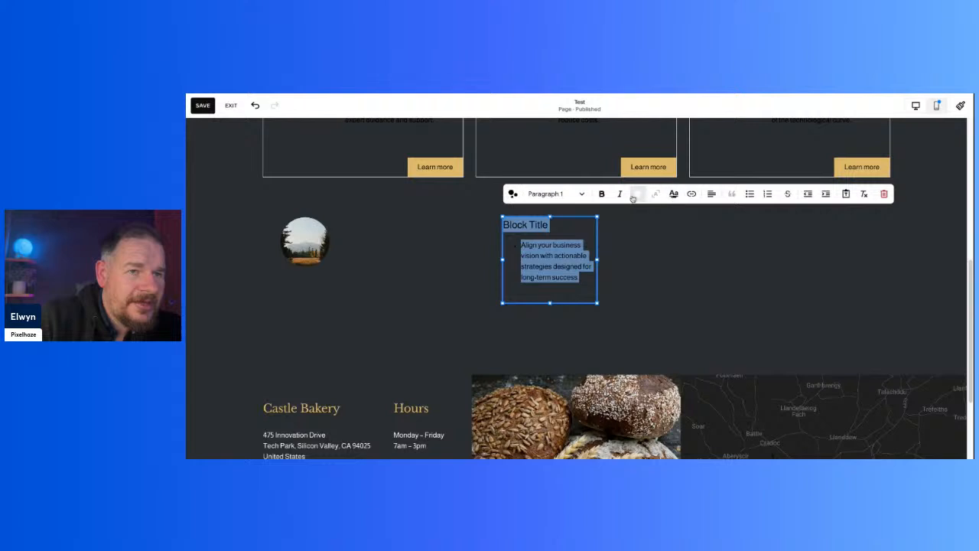
left_click(638, 194)
left_click(592, 245)
left_click(726, 298)
- Save the Test page, leave editing and check the "Block Title" bulleted text on the saved page
scroll(734, 289, "up", 5)
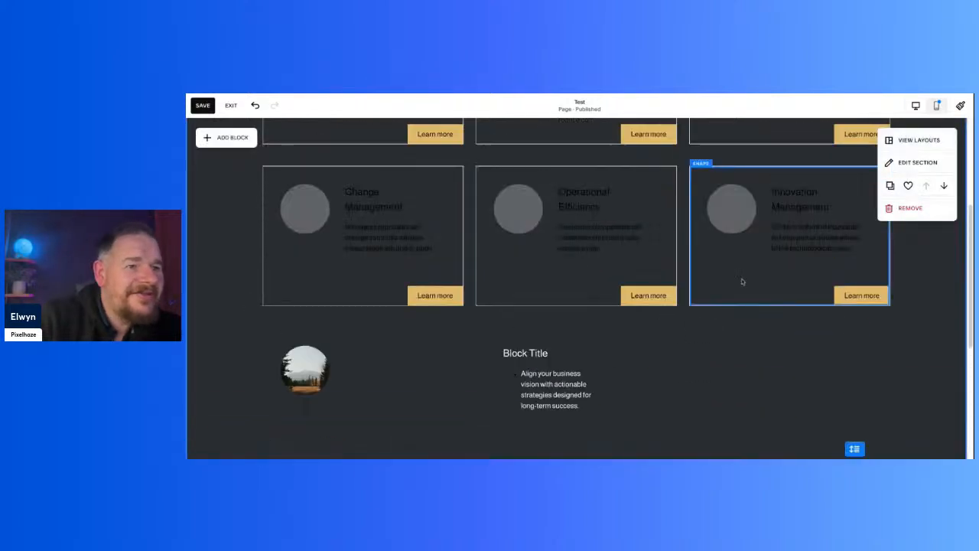
scroll(742, 281, "down", 10)
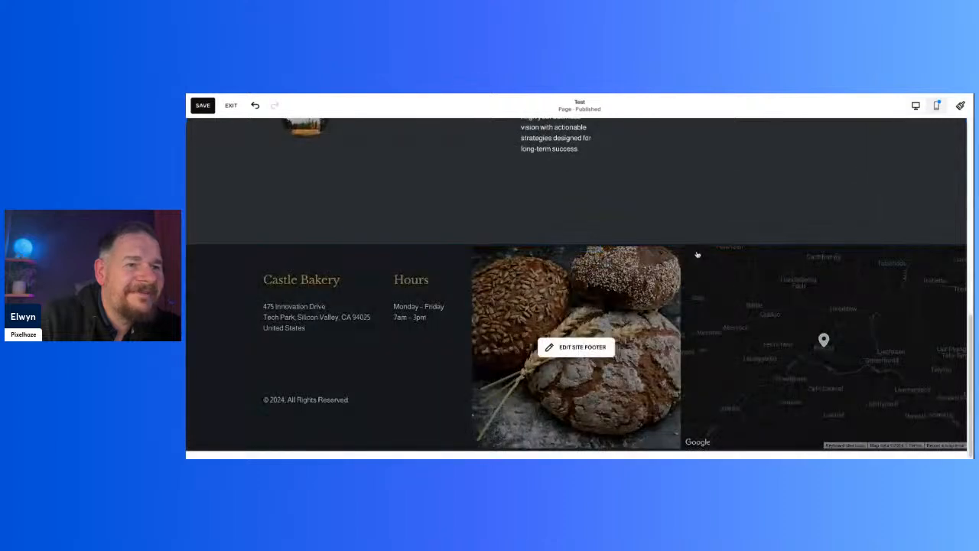
scroll(651, 221, "up", 8)
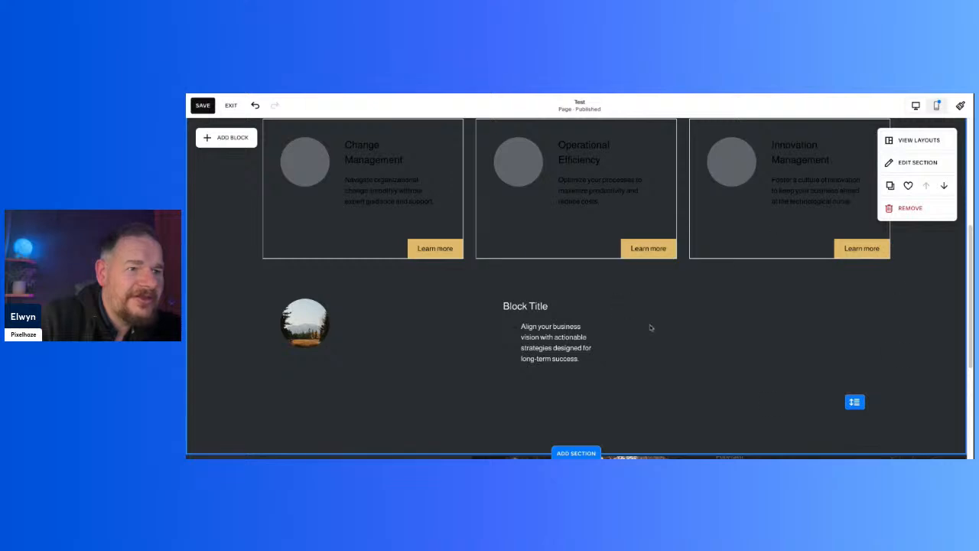
scroll(660, 316, "up", 3)
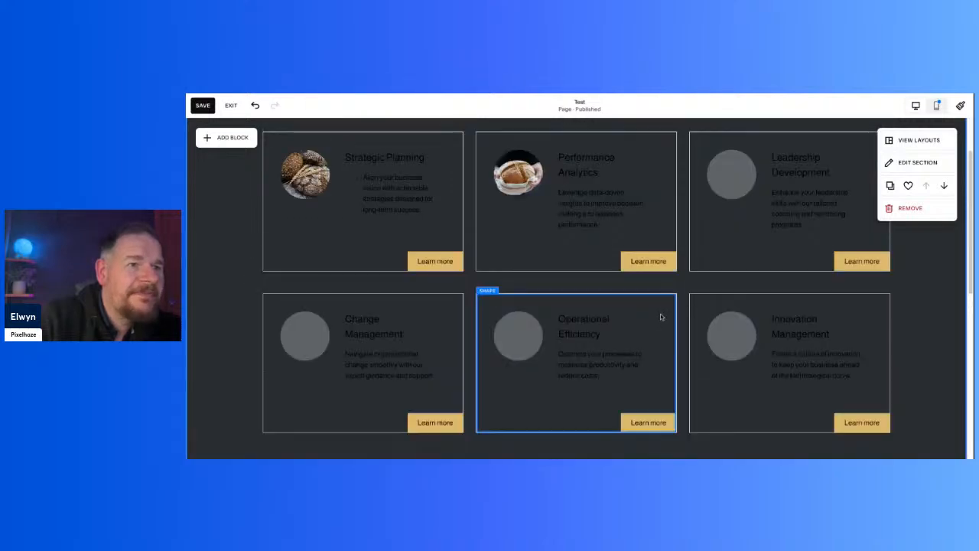
scroll(660, 317, "up", 1)
scroll(581, 229, "down", 8)
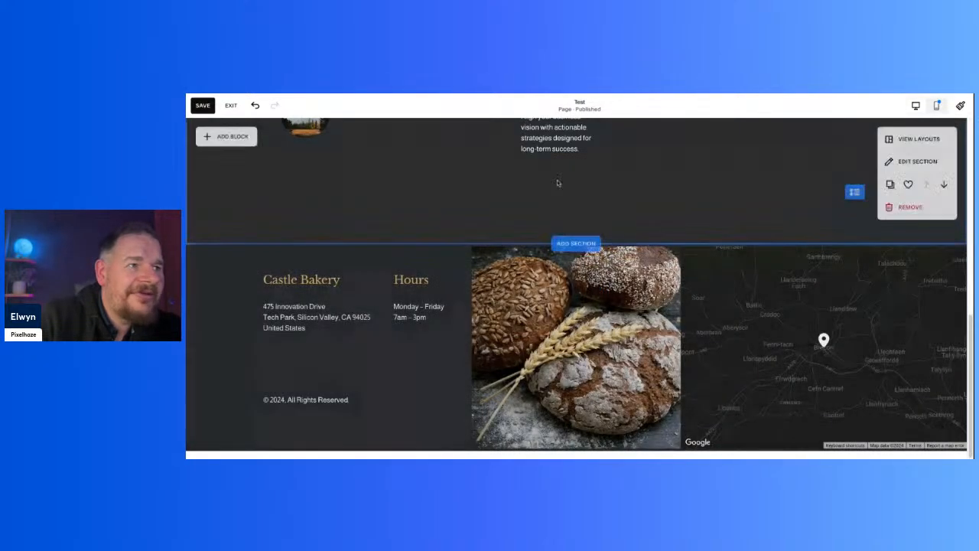
left_click(203, 105)
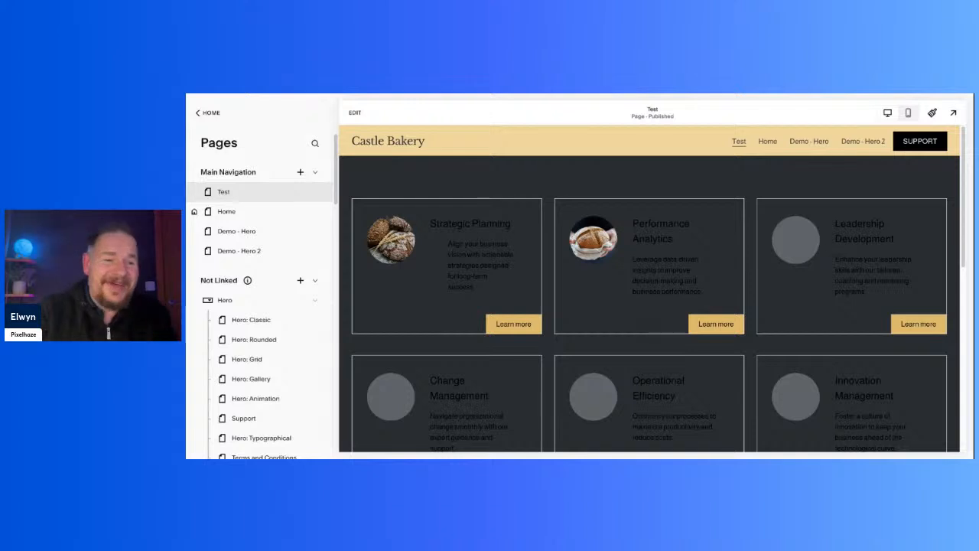
scroll(469, 231, "down", 5)
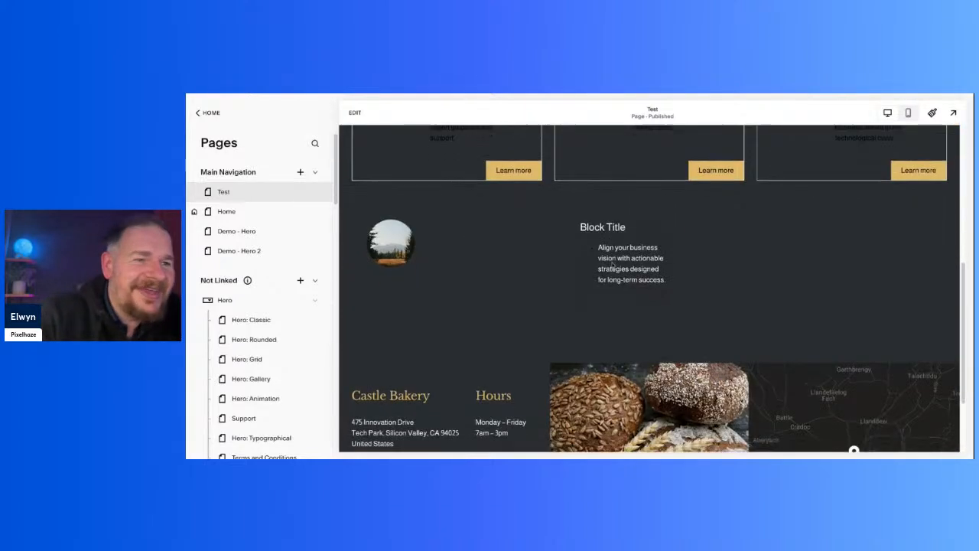
- Reopen the page for editing and apply the palette's light gold, followed by white, to the selected "Block Title" block text
left_click(354, 113)
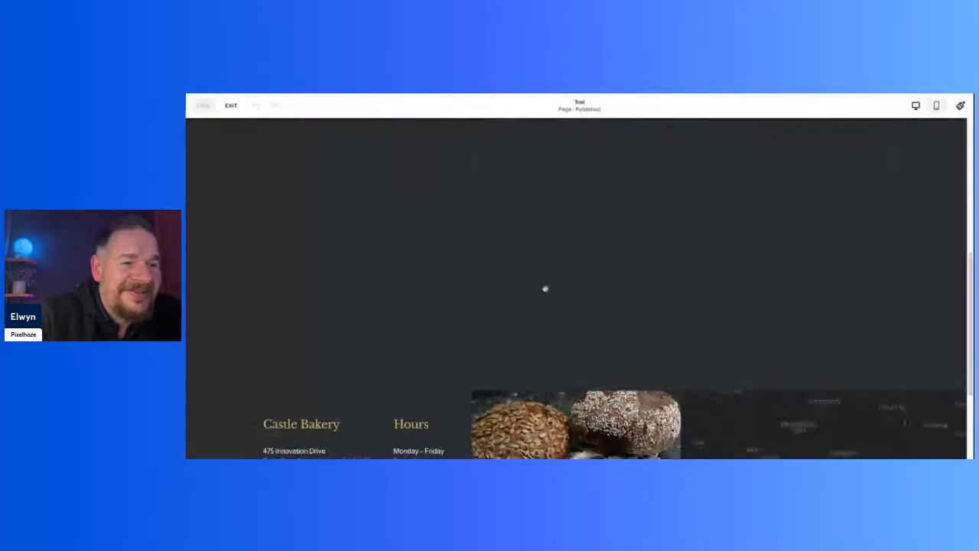
double_click(513, 264)
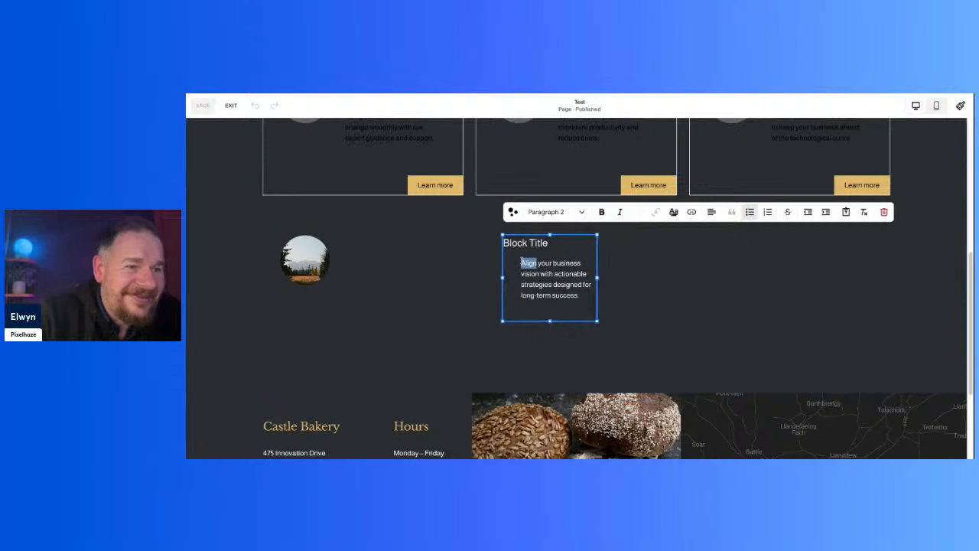
triple_click(512, 265)
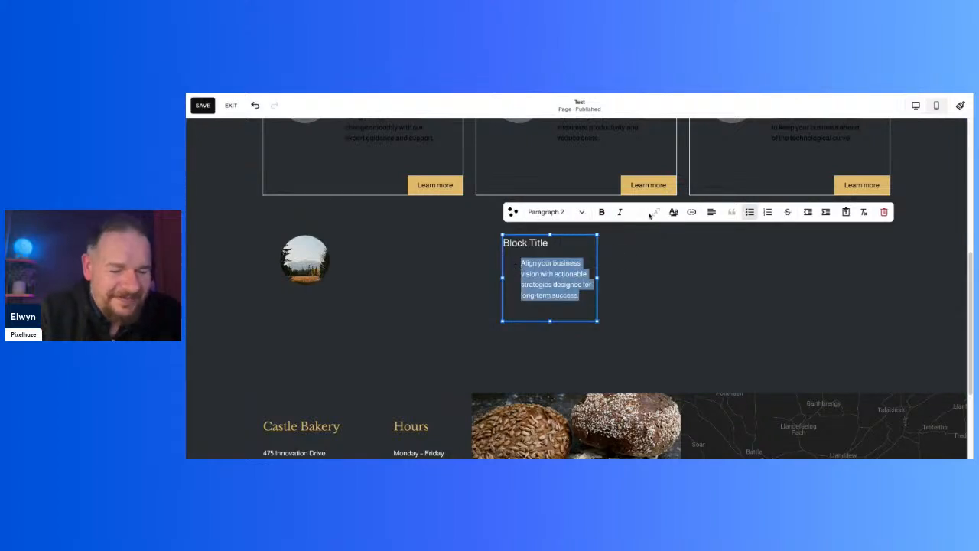
key("ctrl+a")
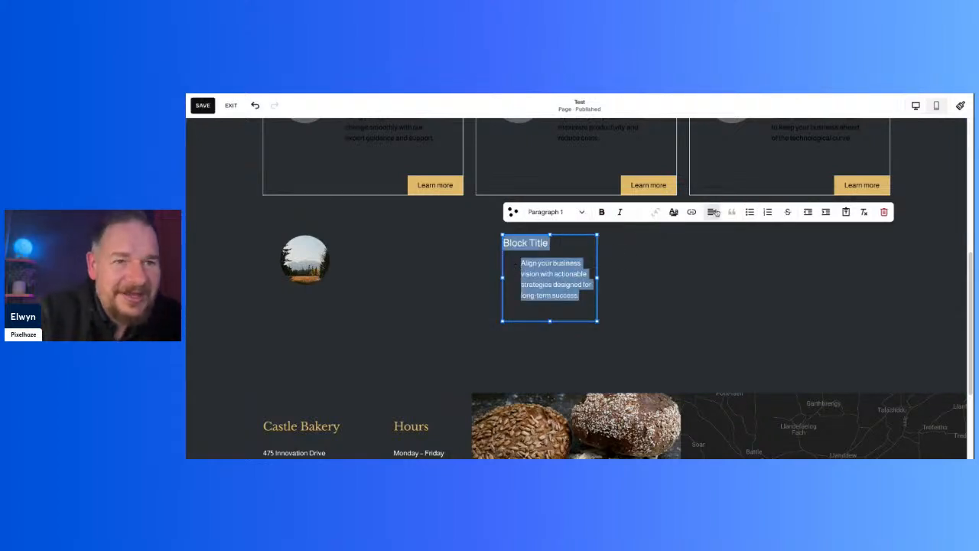
left_click(638, 213)
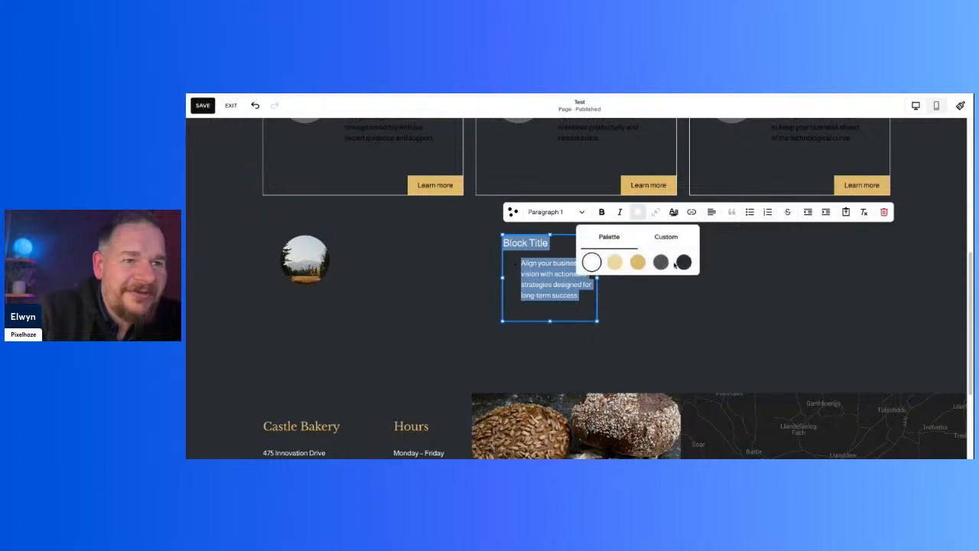
left_click(617, 267)
left_click(588, 266)
left_click(697, 347)
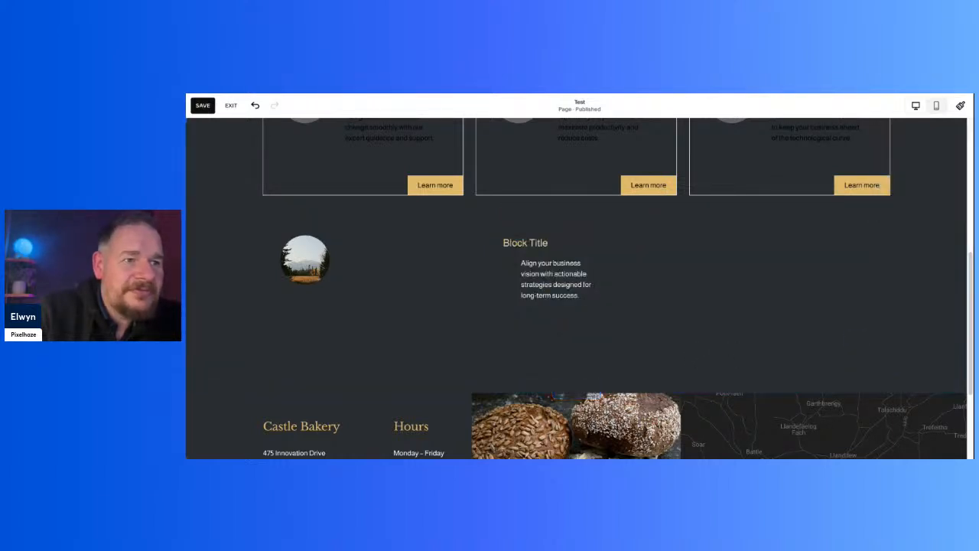
scroll(384, 357, "up", 2)
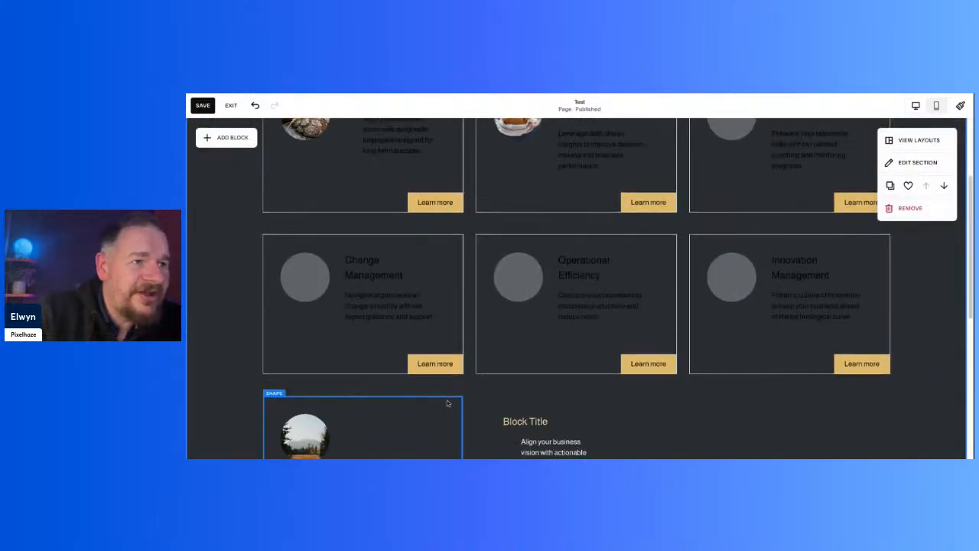
scroll(447, 400, "up", 2)
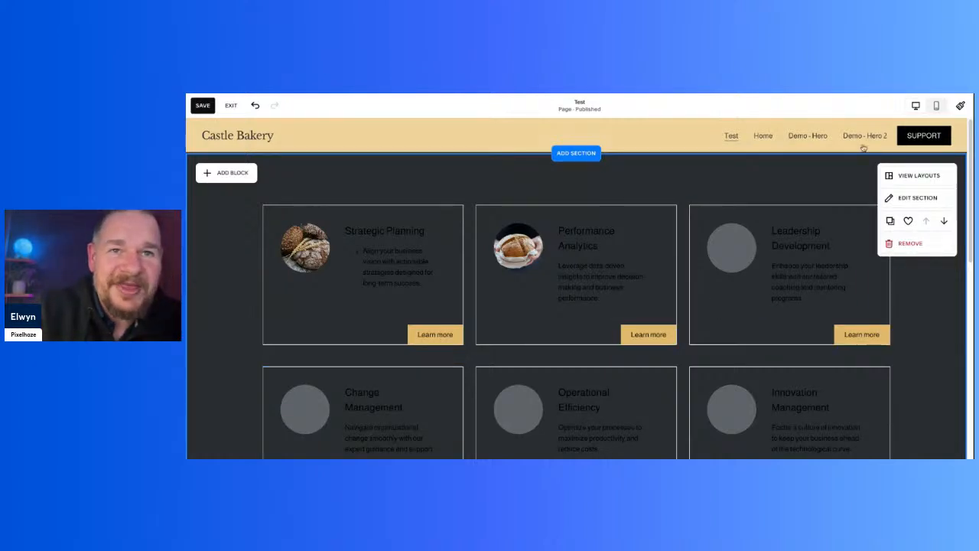
left_click(964, 110)
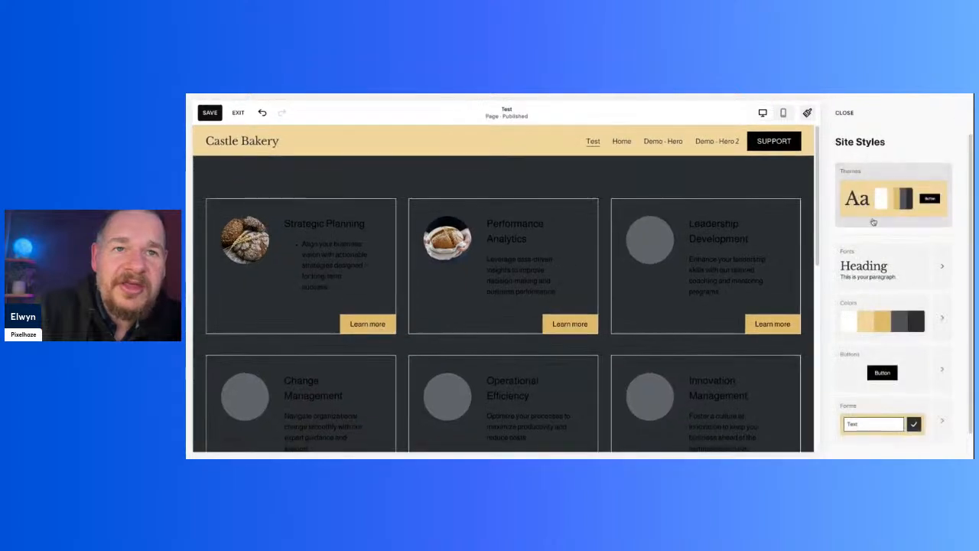
left_click(941, 315)
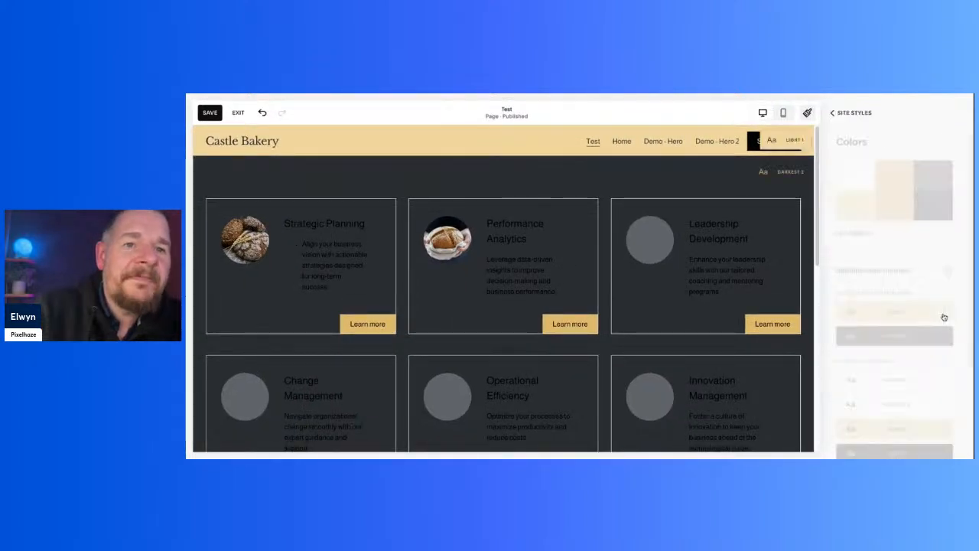
left_click(845, 119)
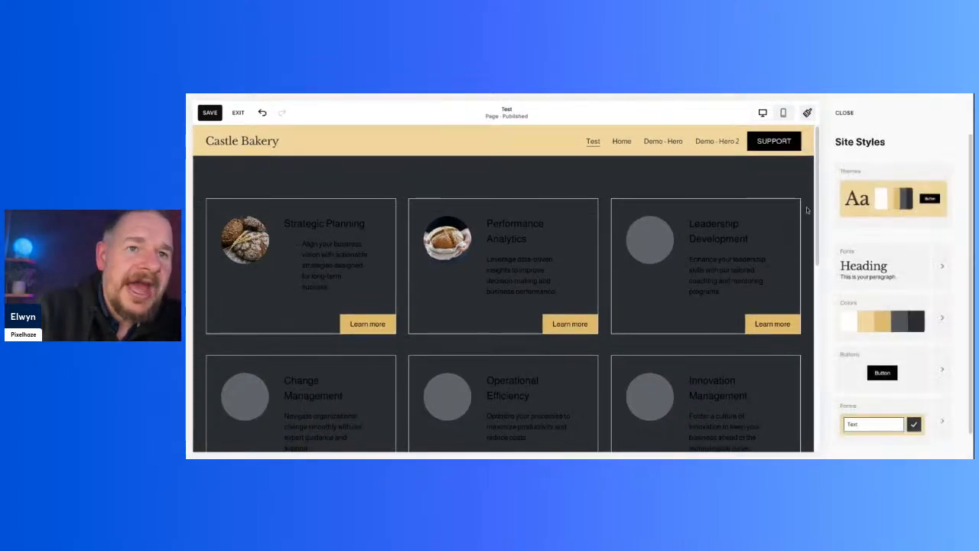
left_click(844, 113)
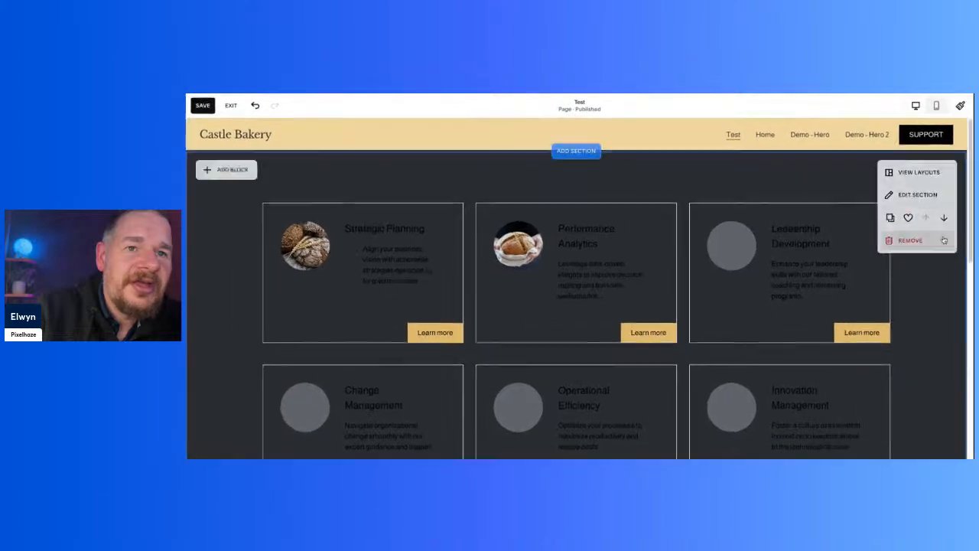
- Open the Darkest 2 colour theme for editing from the card section's colour settings
left_click(927, 206)
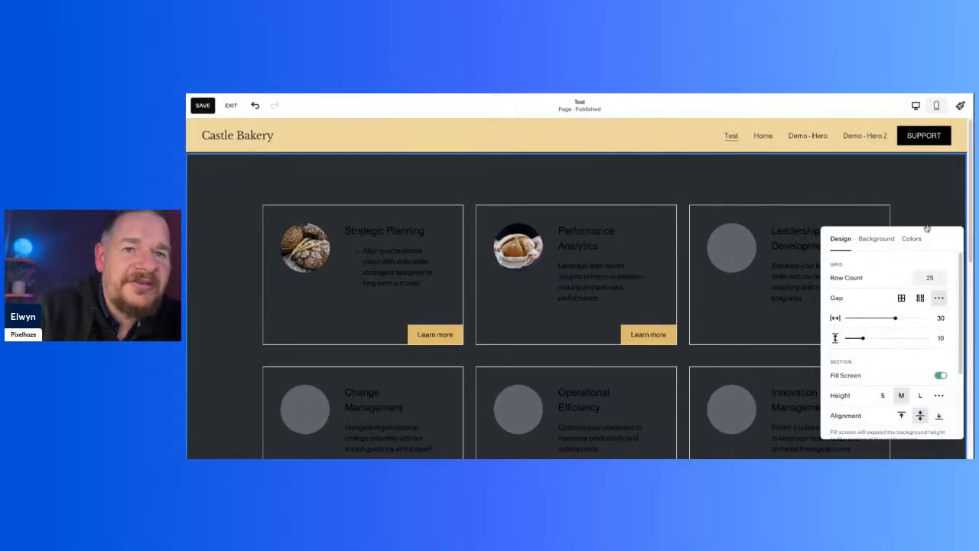
left_click(571, 172)
scroll(589, 255, "down", 3)
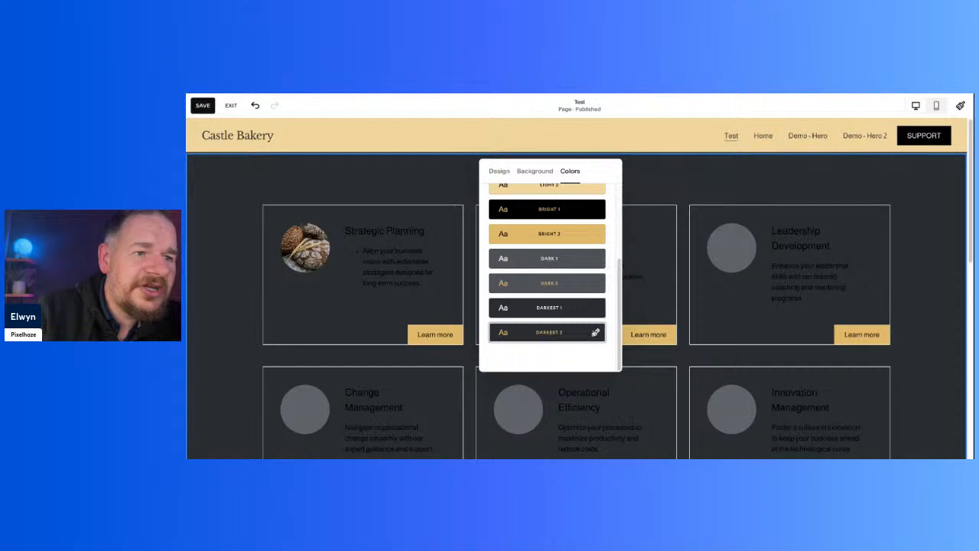
left_click(596, 332)
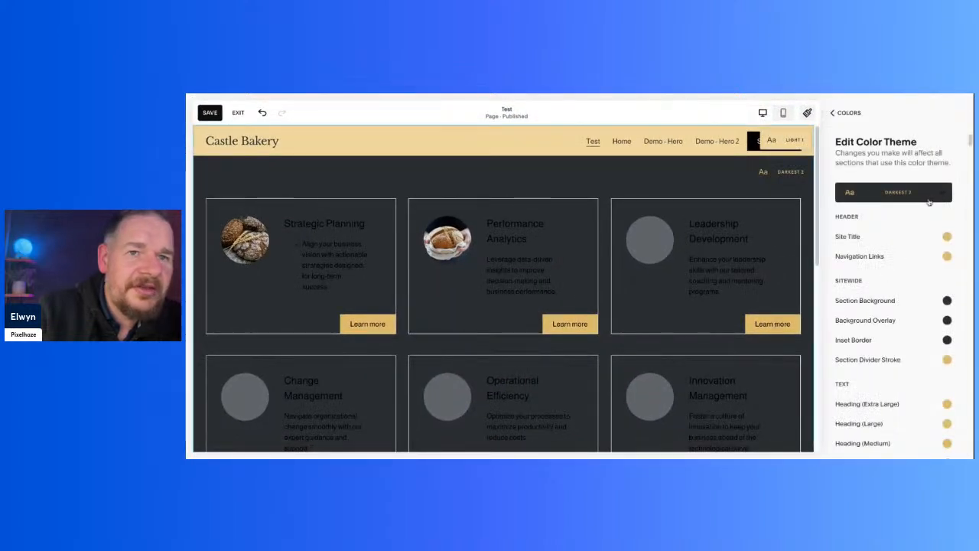
- Look through the Darkest 2 colour theme's settings for the one that controls the card text and bullets
scroll(880, 306, "down", 3)
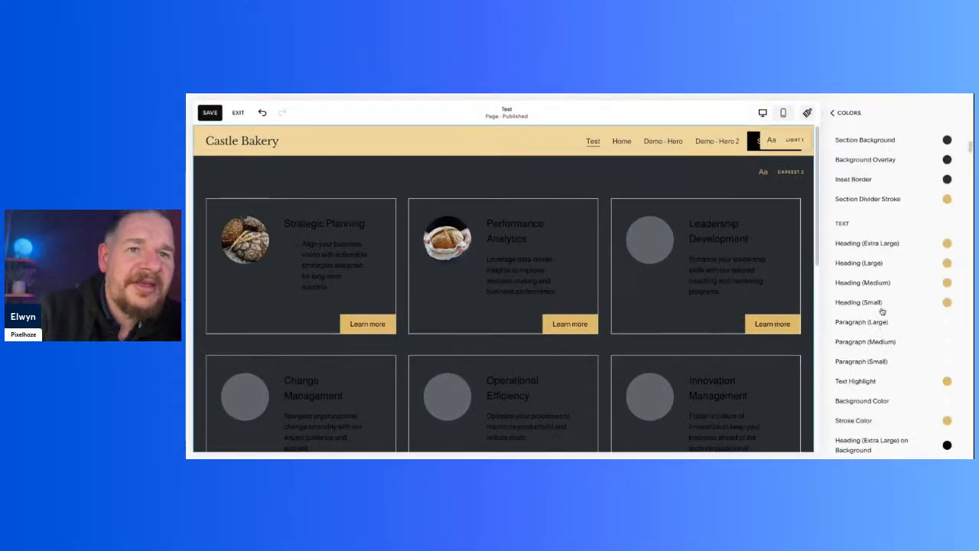
scroll(915, 240, "down", 2)
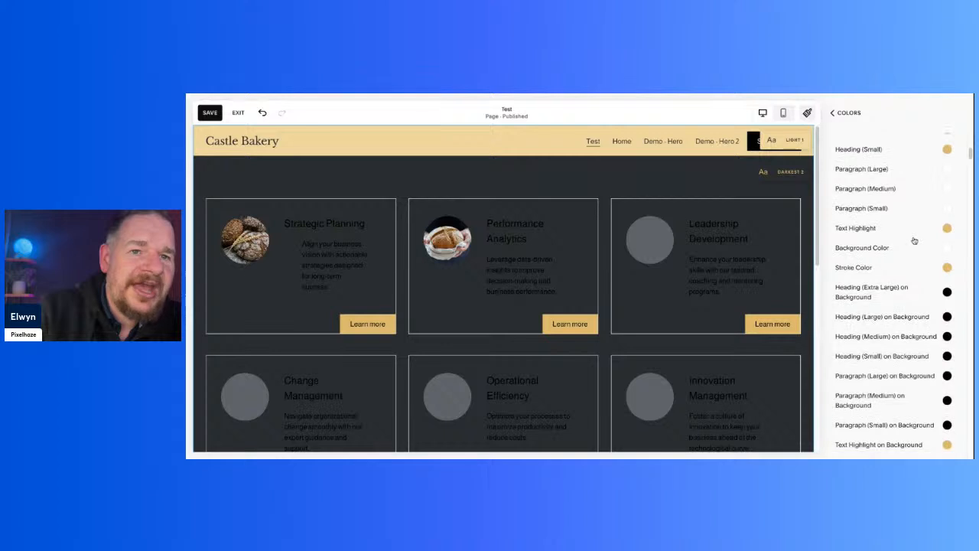
scroll(914, 241, "down", 1)
scroll(914, 240, "down", 4)
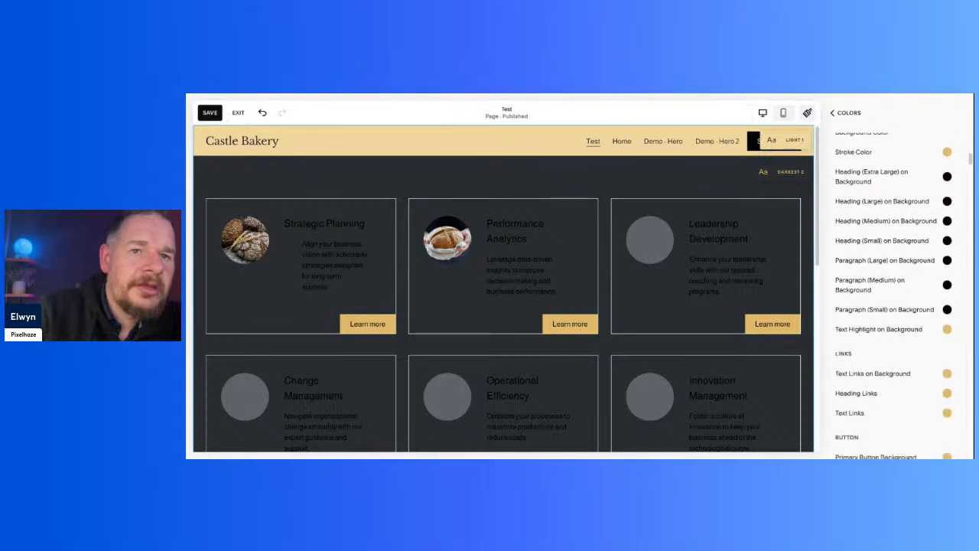
scroll(894, 295, "down", 3)
scroll(907, 233, "down", 10)
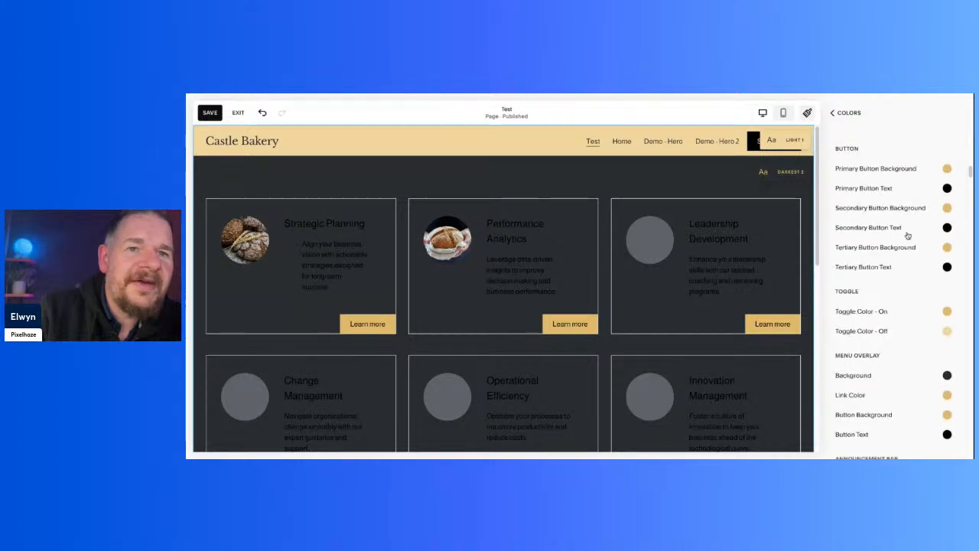
scroll(908, 235, "down", 1)
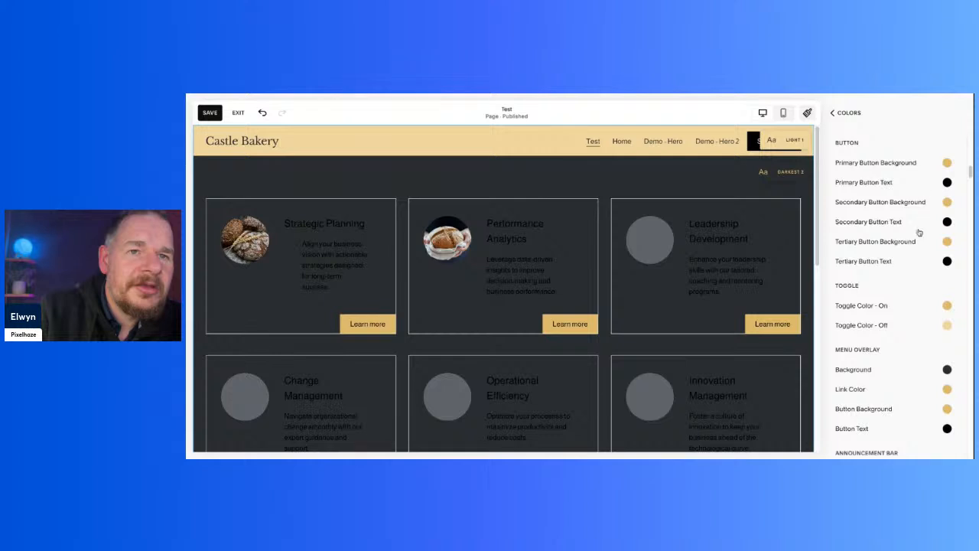
scroll(922, 222, "down", 10)
scroll(919, 236, "up", 6)
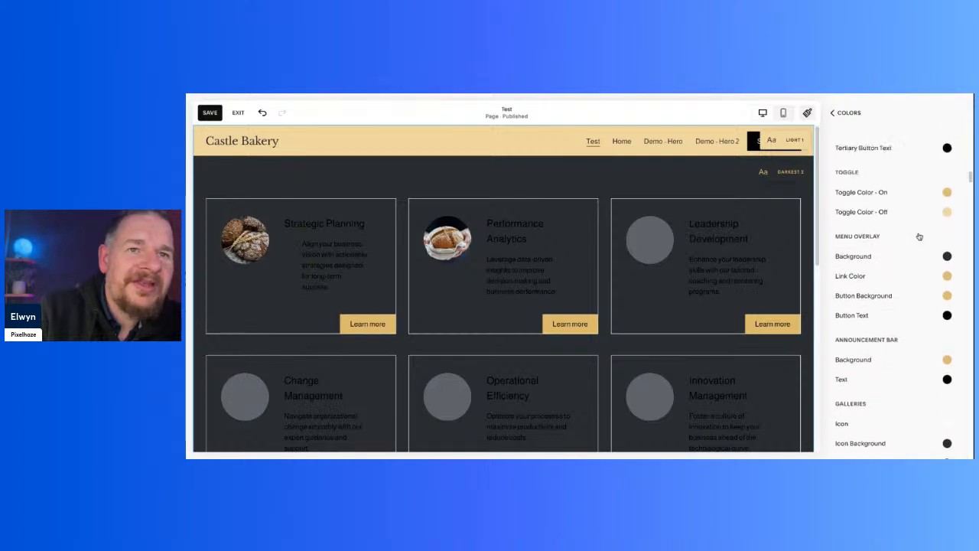
scroll(892, 298, "up", 1)
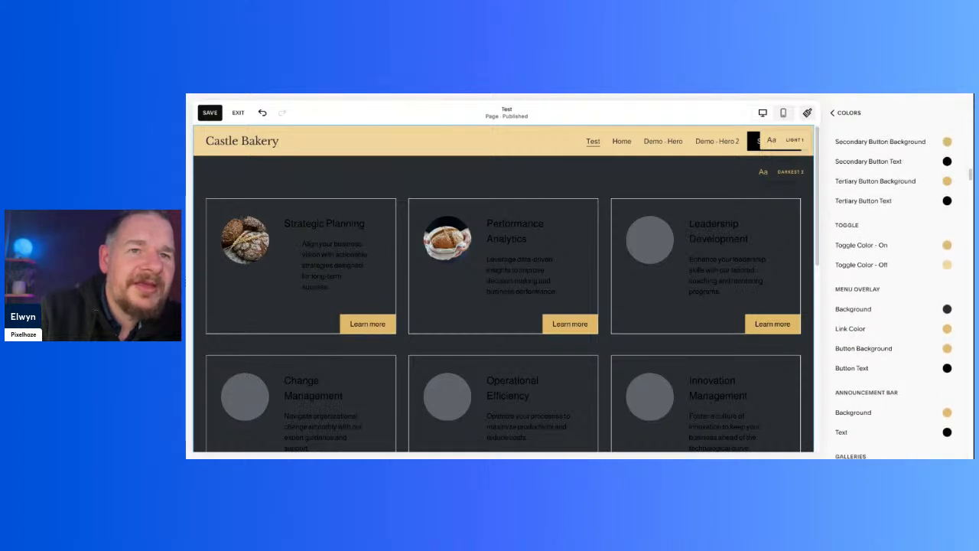
scroll(891, 298, "down", 8)
- Set the Darkest 2 theme's Paragraph (Medium) on Background colour to the palette's white
scroll(903, 218, "up", 15)
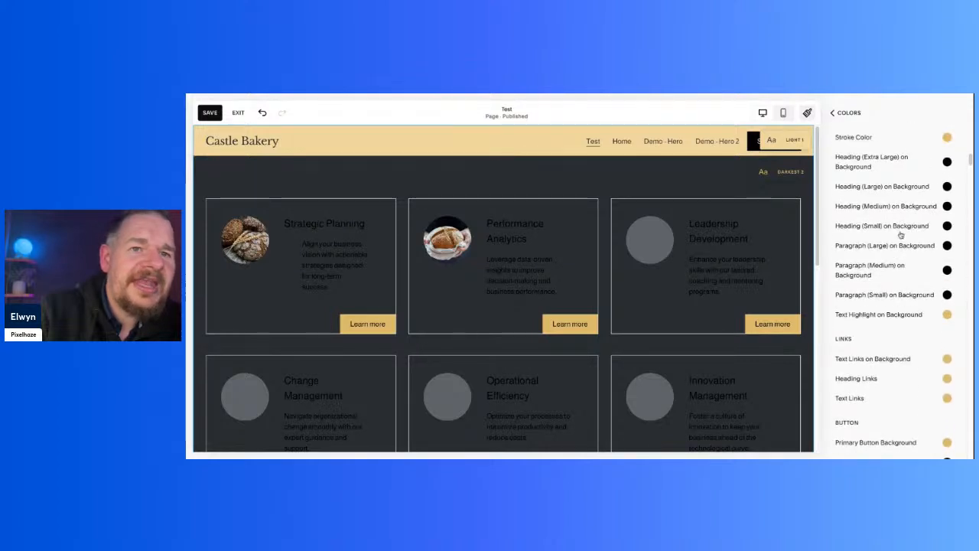
left_click(946, 271)
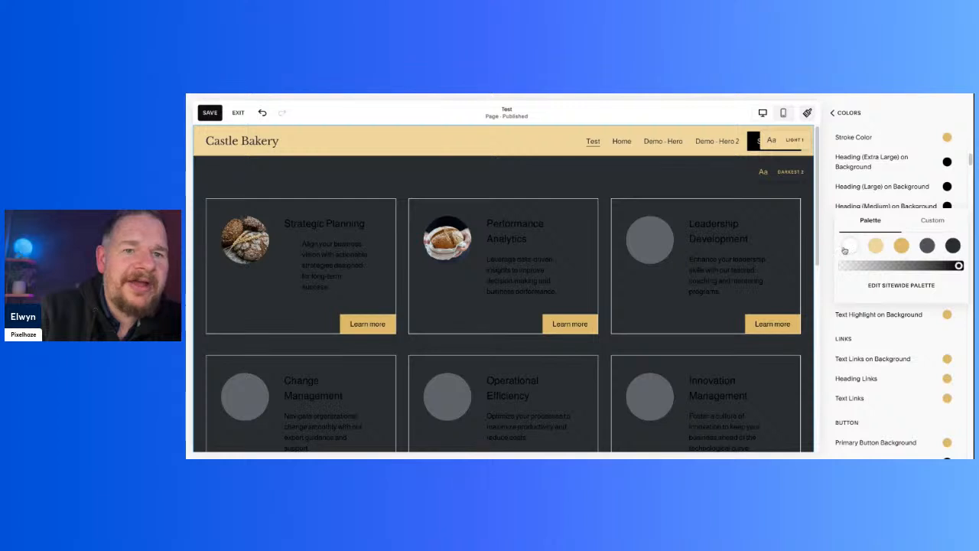
left_click(850, 246)
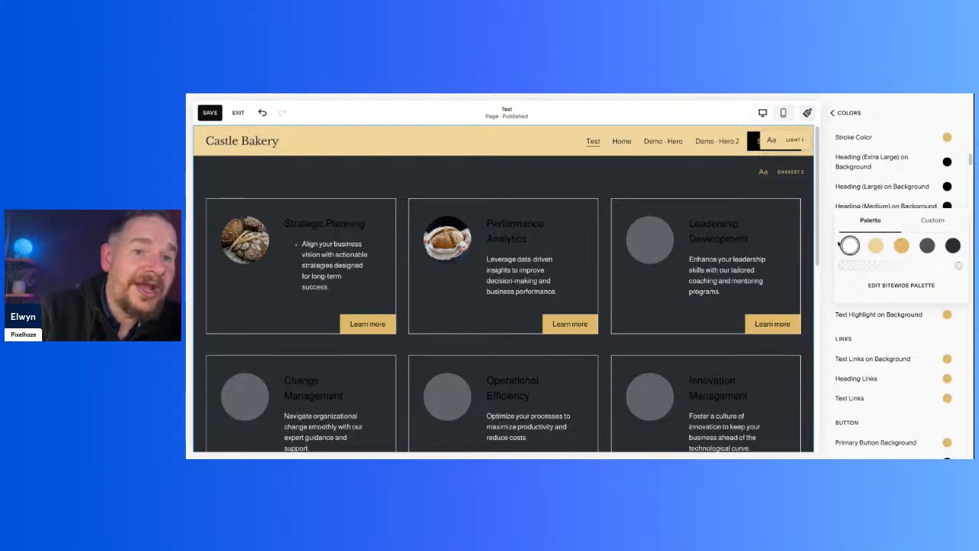
left_click(828, 245)
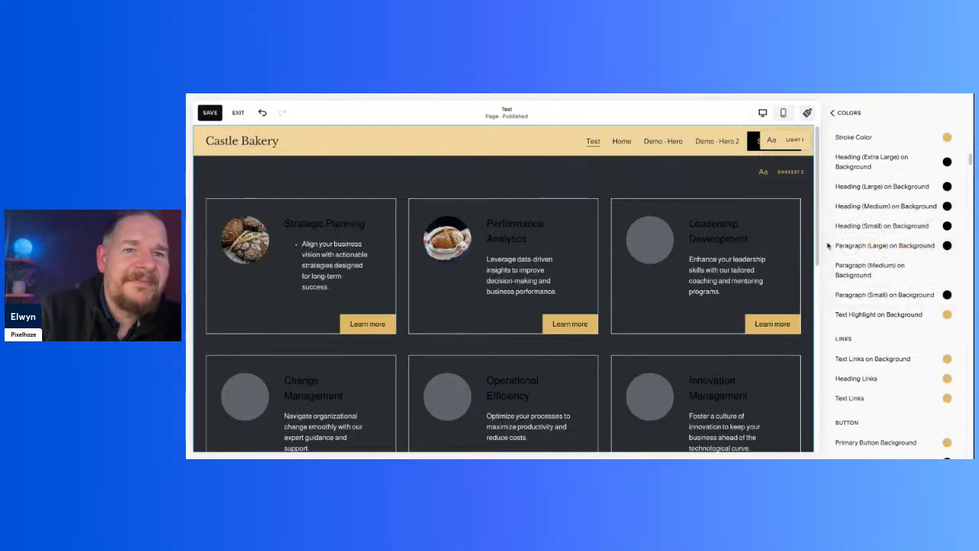
- Set the Paragraph (Large) on Background and Heading (Small) on Background colours to the palette's white
left_click(946, 245)
left_click(850, 226)
left_click(828, 237)
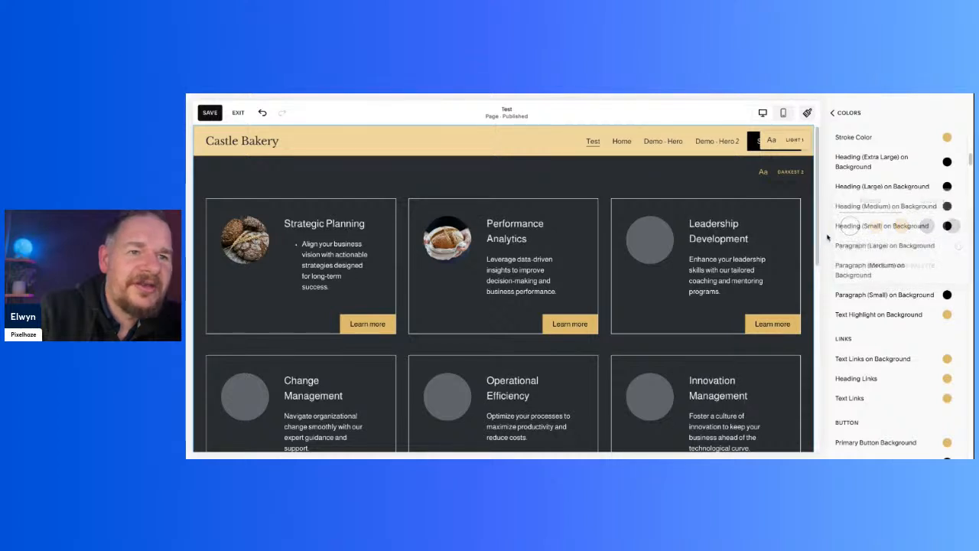
left_click(947, 227)
left_click(854, 207)
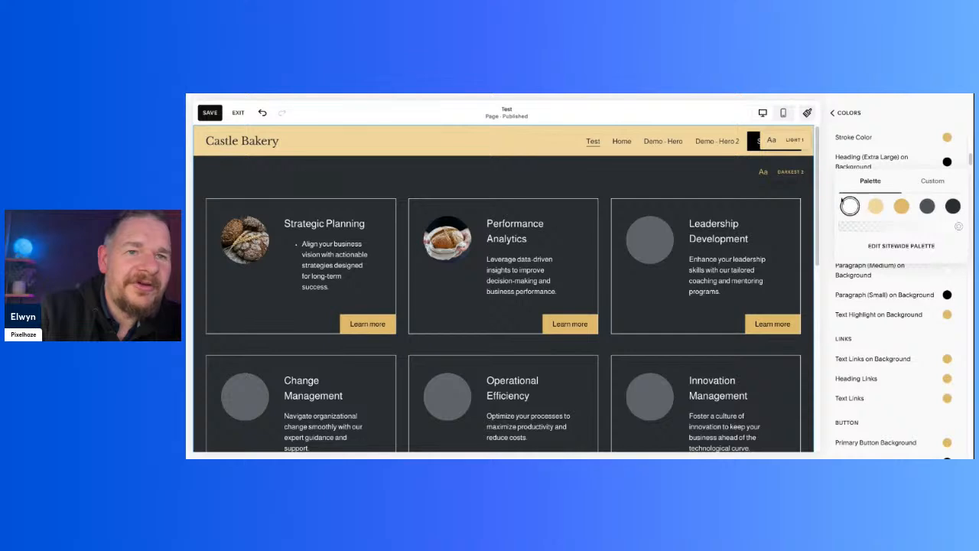
double_click(832, 203)
- Compare the text and bullet colours of the "Block Title" block with those of the cards above it
scroll(688, 291, "down", 10)
scroll(688, 291, "up", 5)
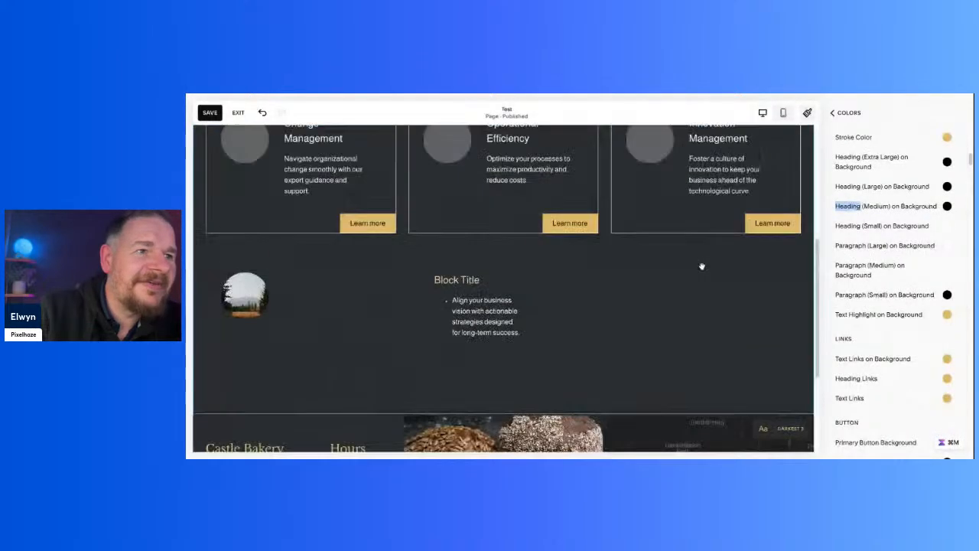
left_click(659, 303)
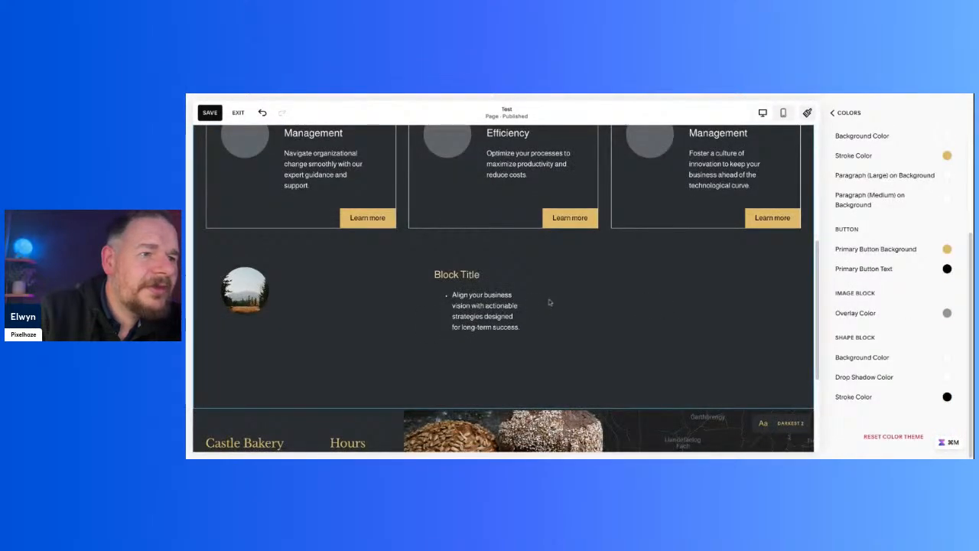
scroll(617, 351, "up", 5)
scroll(472, 311, "down", 3)
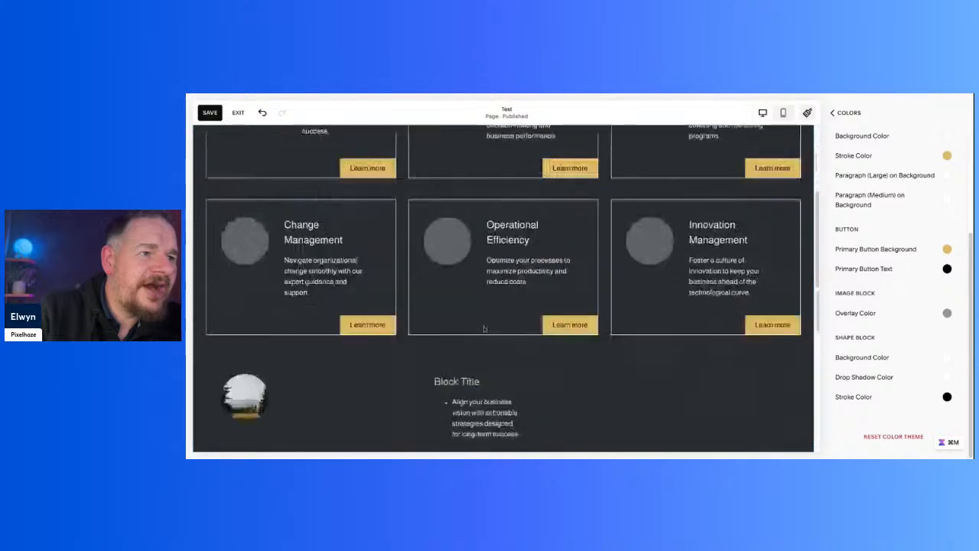
scroll(472, 312, "up", 3)
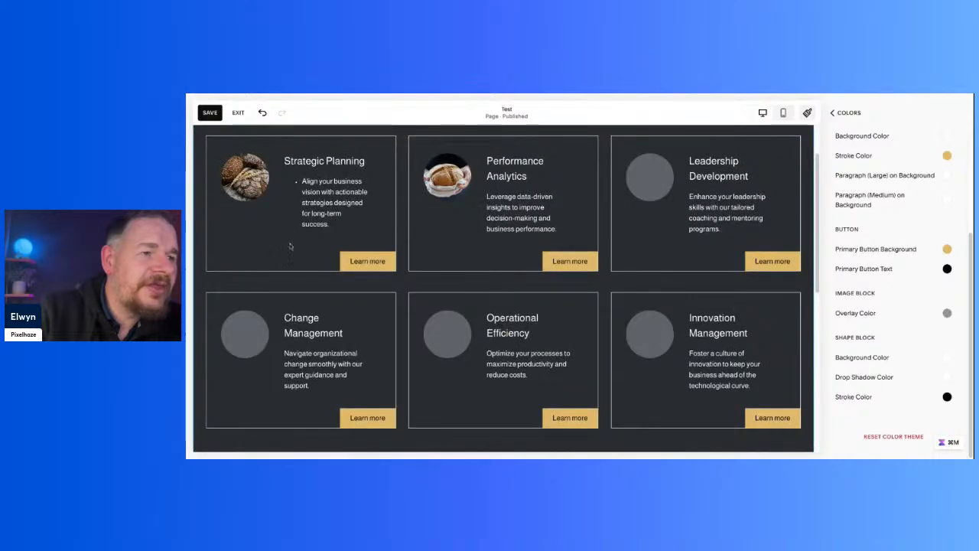
- Save the Test page, leave editing and check the bullets in the cards and "Block Title" block
left_click(210, 112)
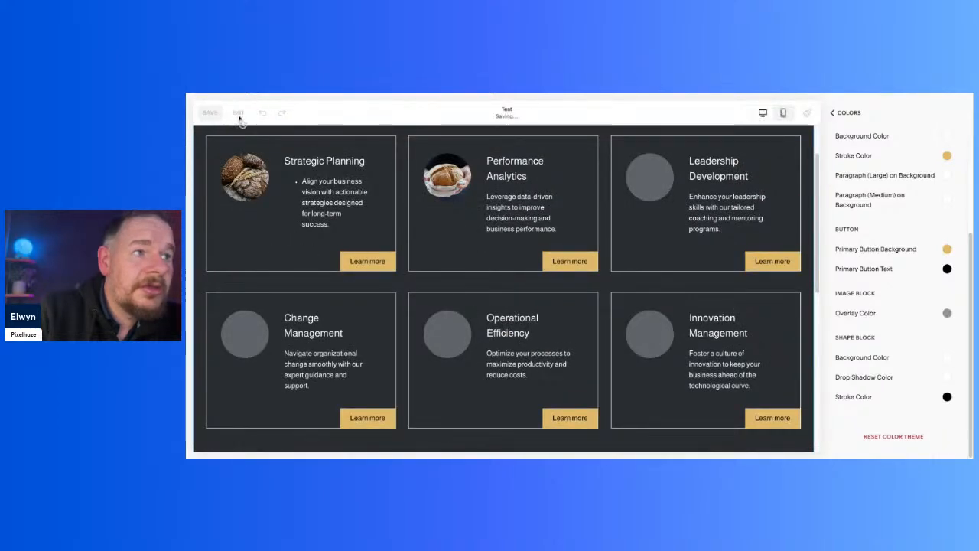
left_click(238, 112)
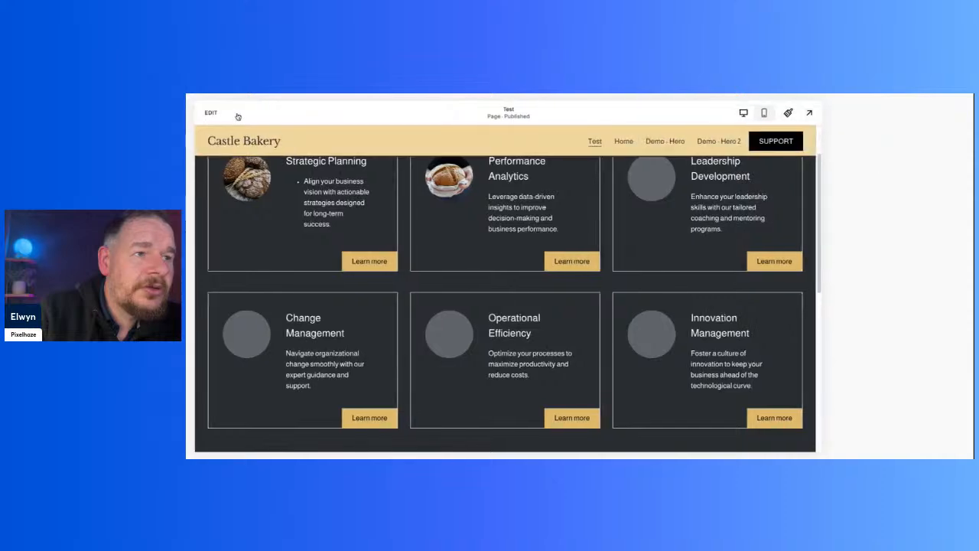
scroll(719, 243, "down", 3)
scroll(617, 340, "up", 2)
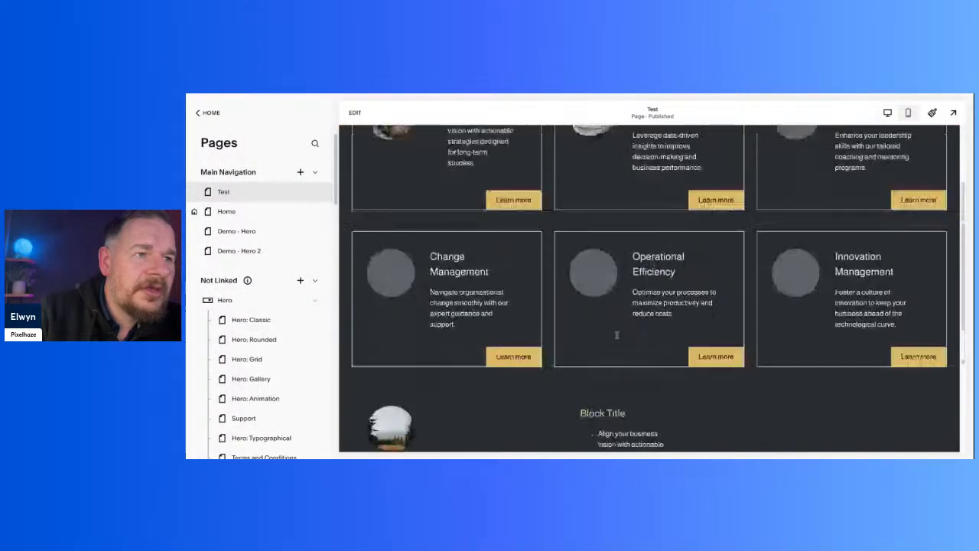
scroll(617, 334, "down", 1)
scroll(617, 334, "up", 1)
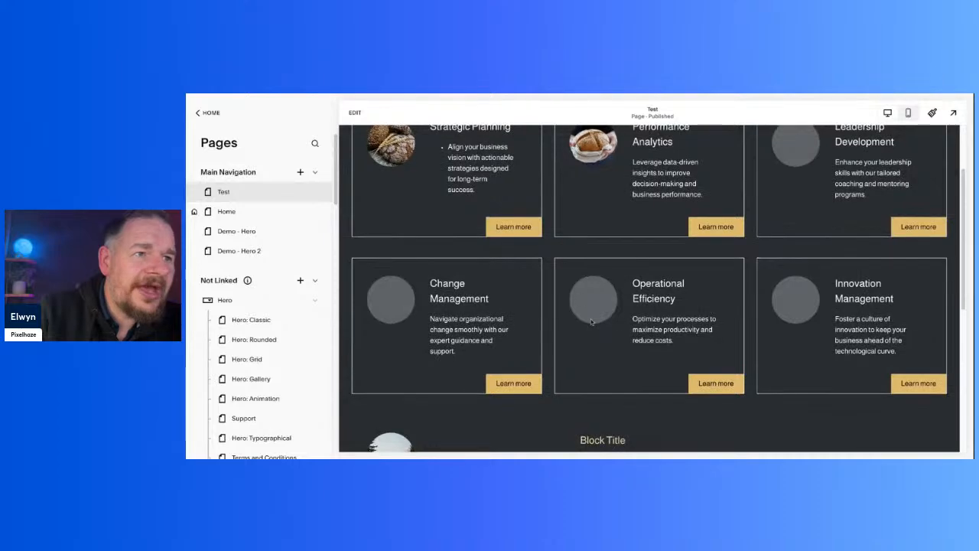
scroll(590, 322, "down", 2)
- Reopen the Test page for editing and look over the card section's bulleted text
left_click(356, 113)
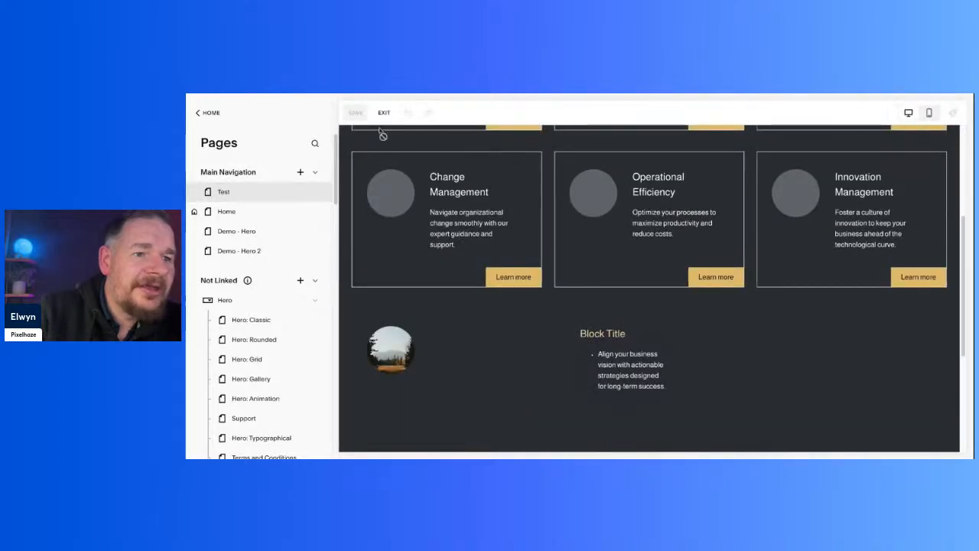
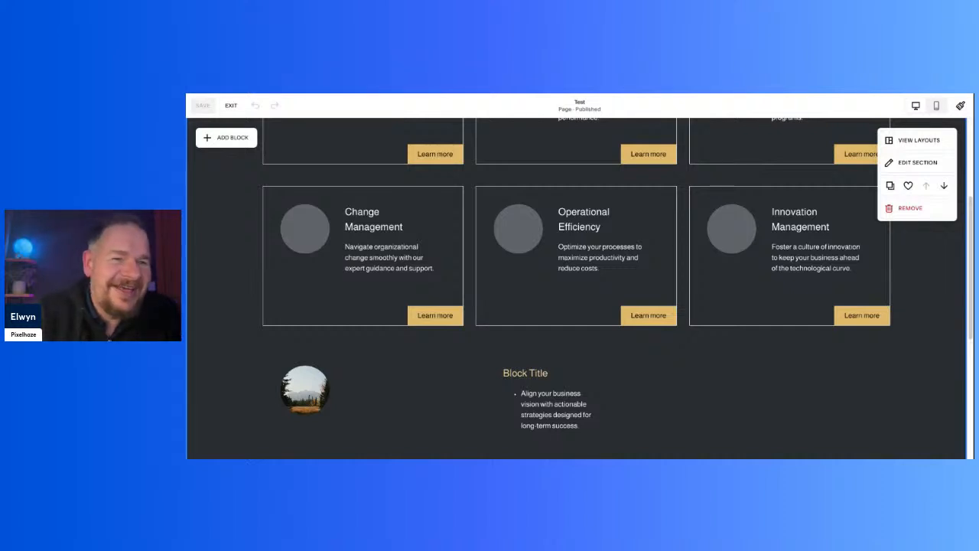
scroll(686, 352, "up", 3)
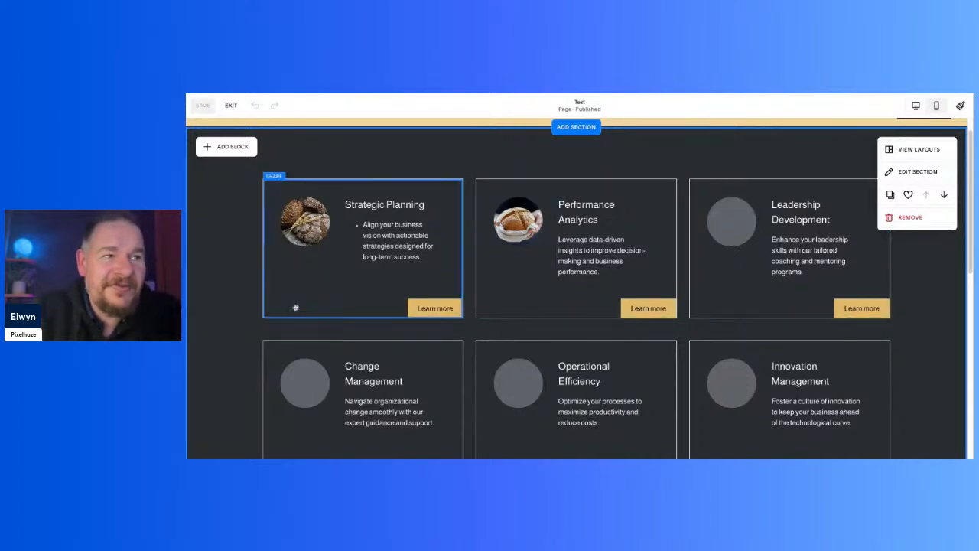
scroll(257, 318, "down", 1)
scroll(256, 319, "down", 3)
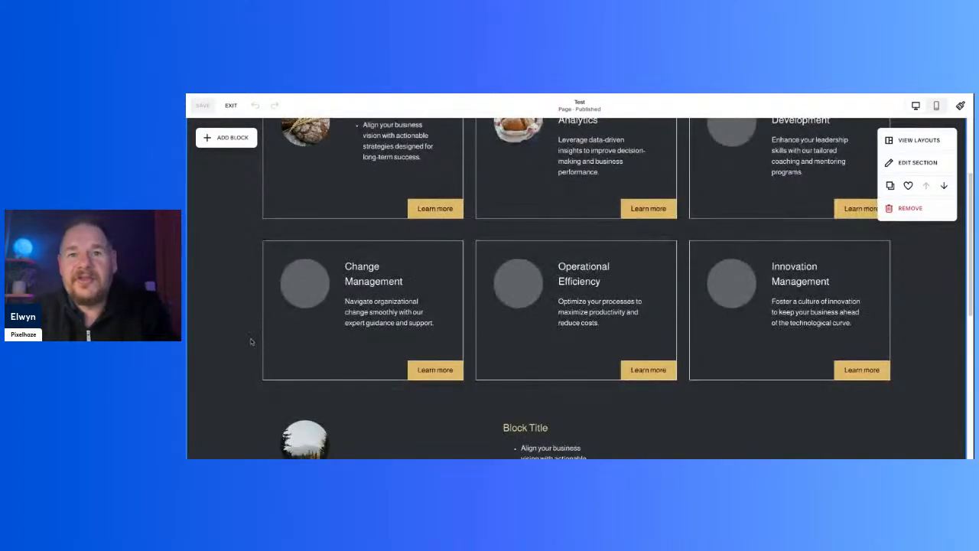
- View the list of section colour themes in the site styles, and return to the card section
left_click(961, 106)
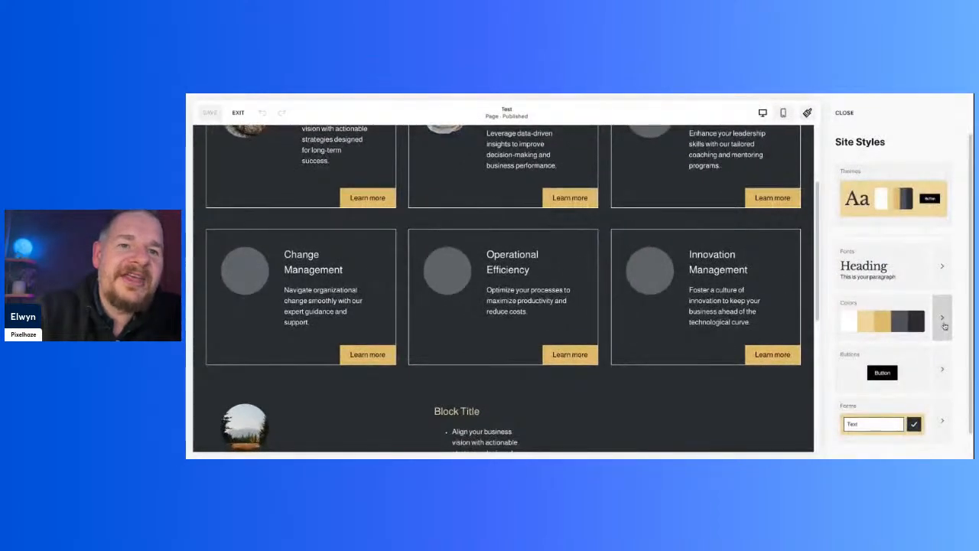
left_click(941, 319)
left_click(944, 325)
scroll(906, 255, "down", 1)
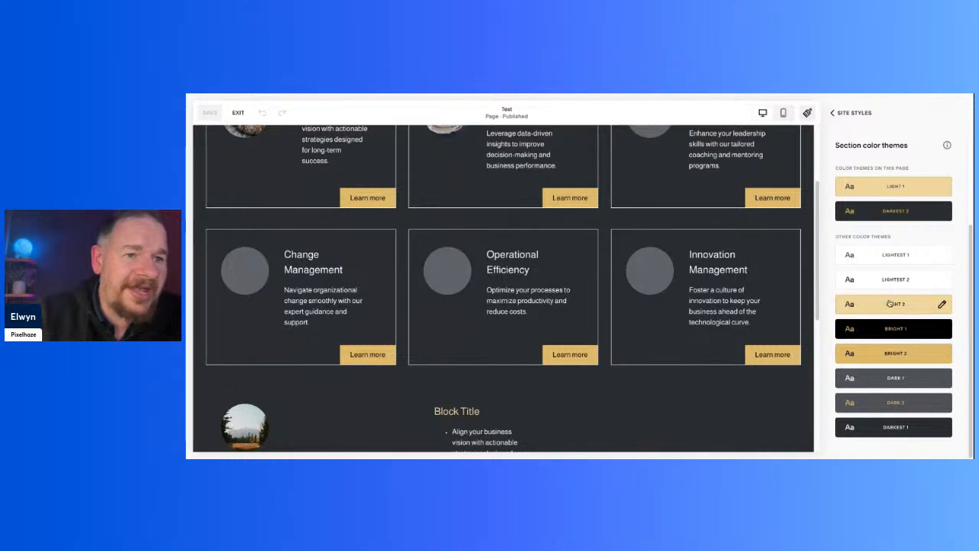
left_click(640, 318)
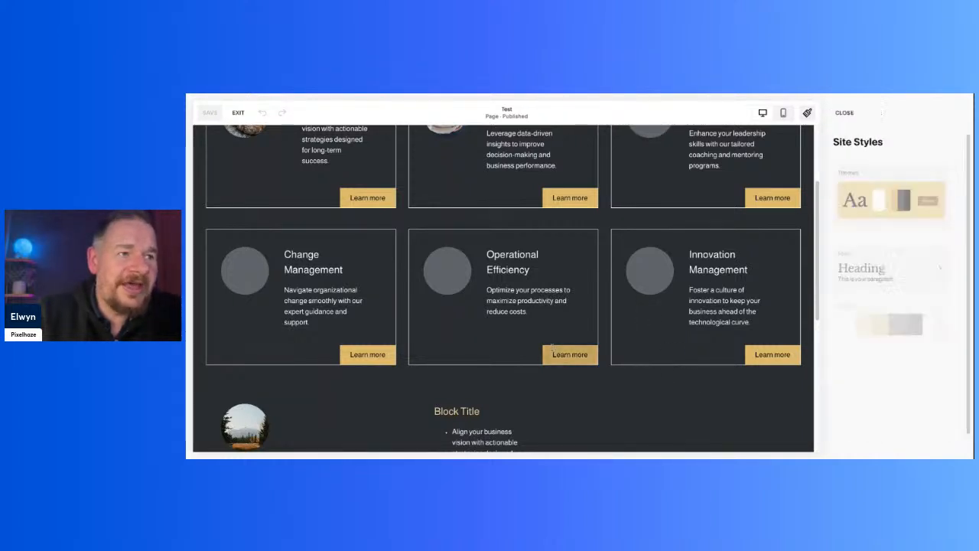
scroll(568, 351, "up", 3)
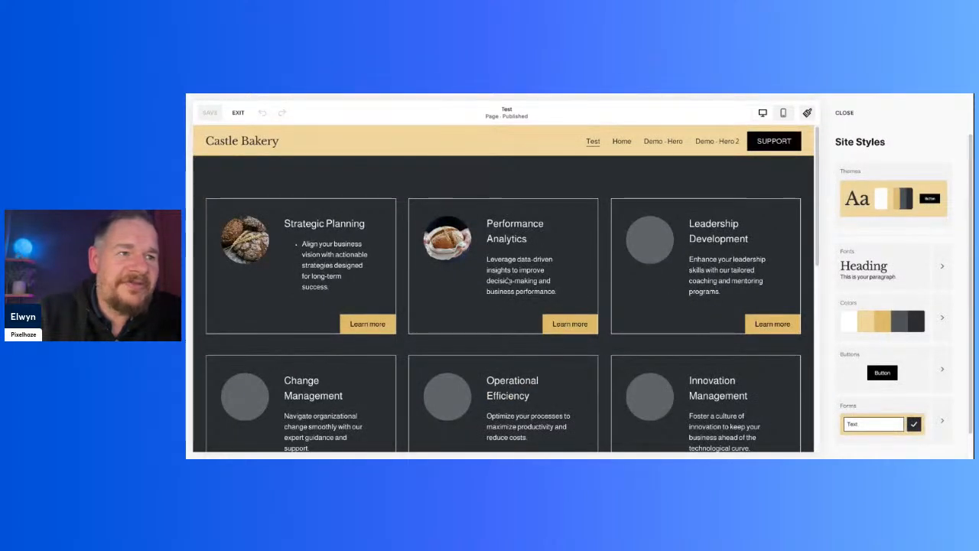